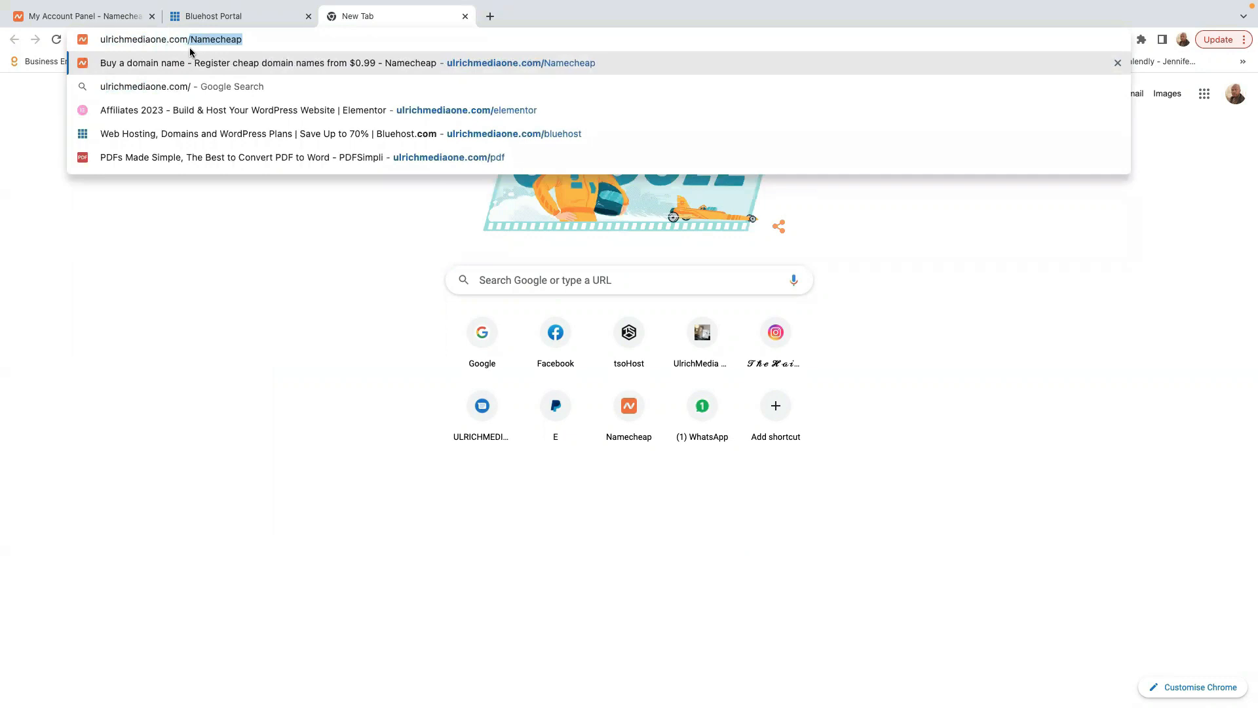
Step: Load ulrichmediaone.com/bluehost and get started from the hosting offer to reach the WordPress plan table
type("ehose")
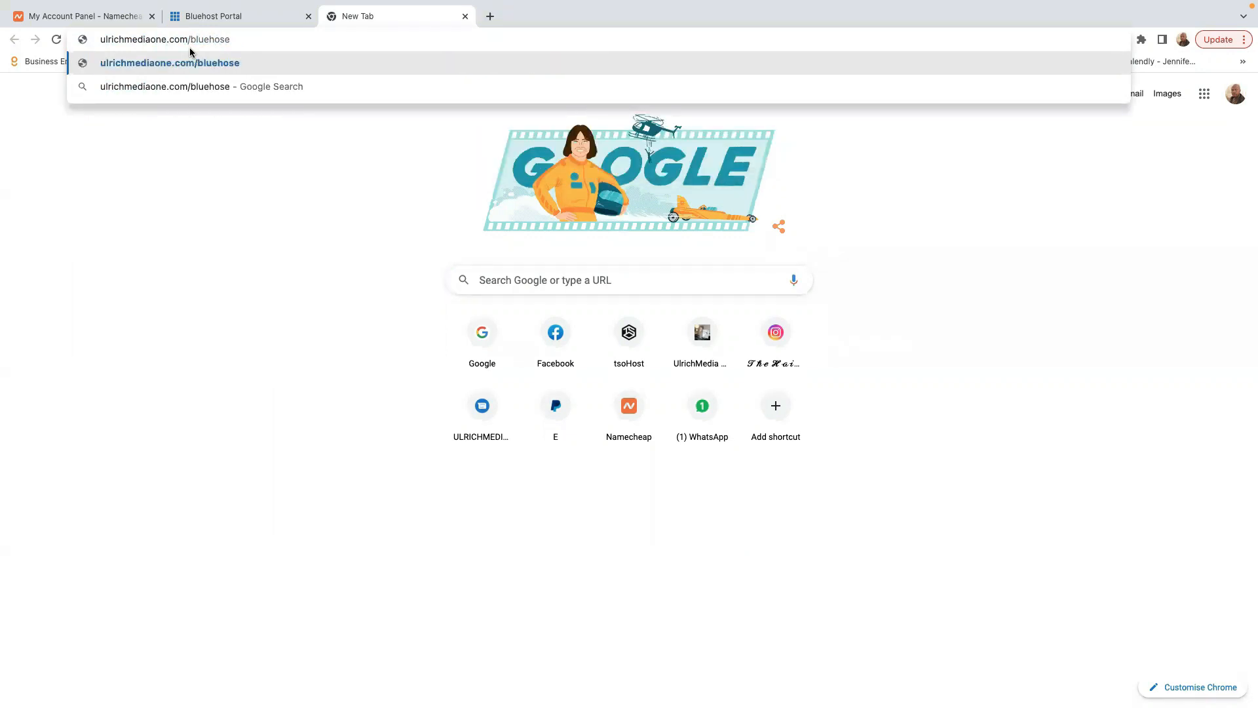
key("BackSpace")
type("t")
key("Return")
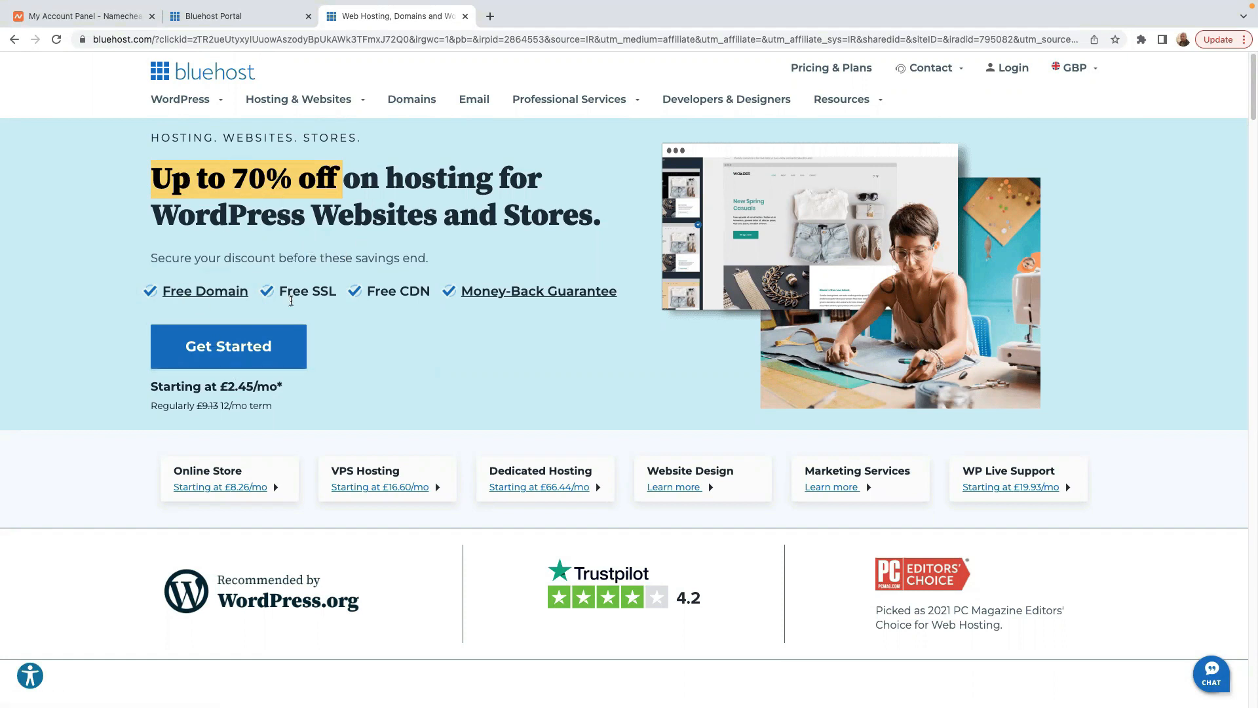
left_click(219, 357)
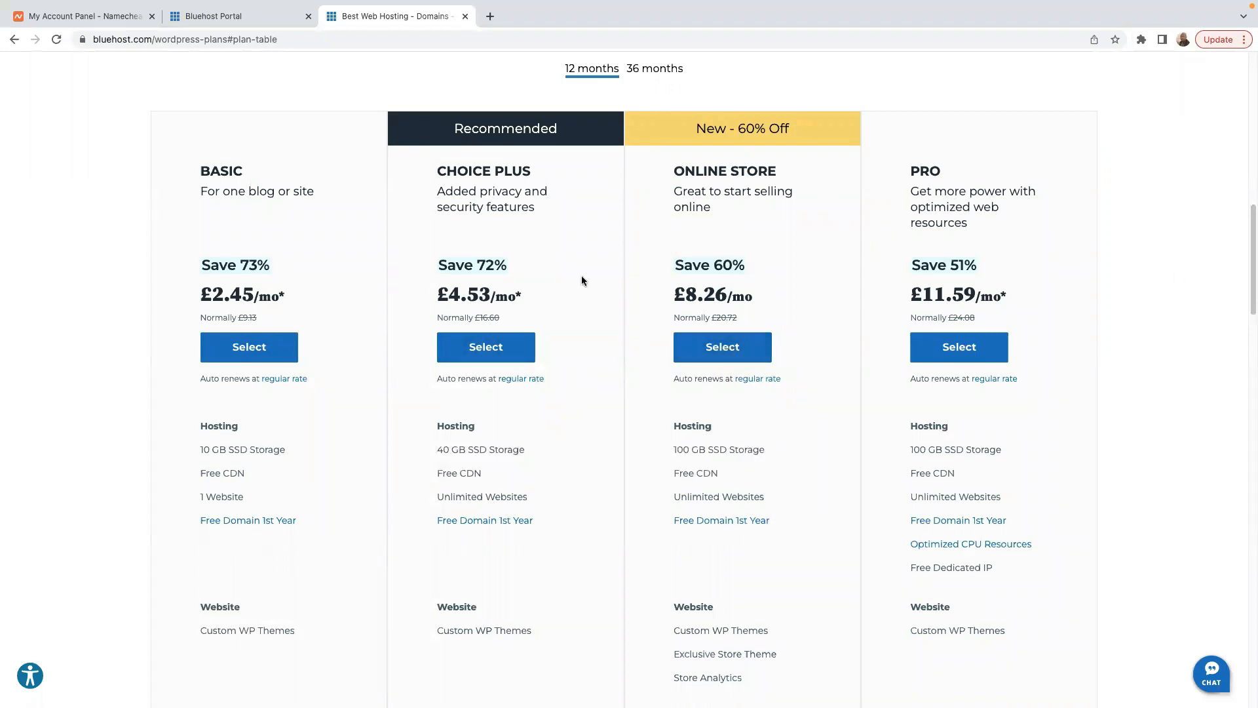
Step: Compare the prices and included features of the Basic, Choice Plus, Online Store and Pro hosting plans
scroll(737, 507, "down", 5)
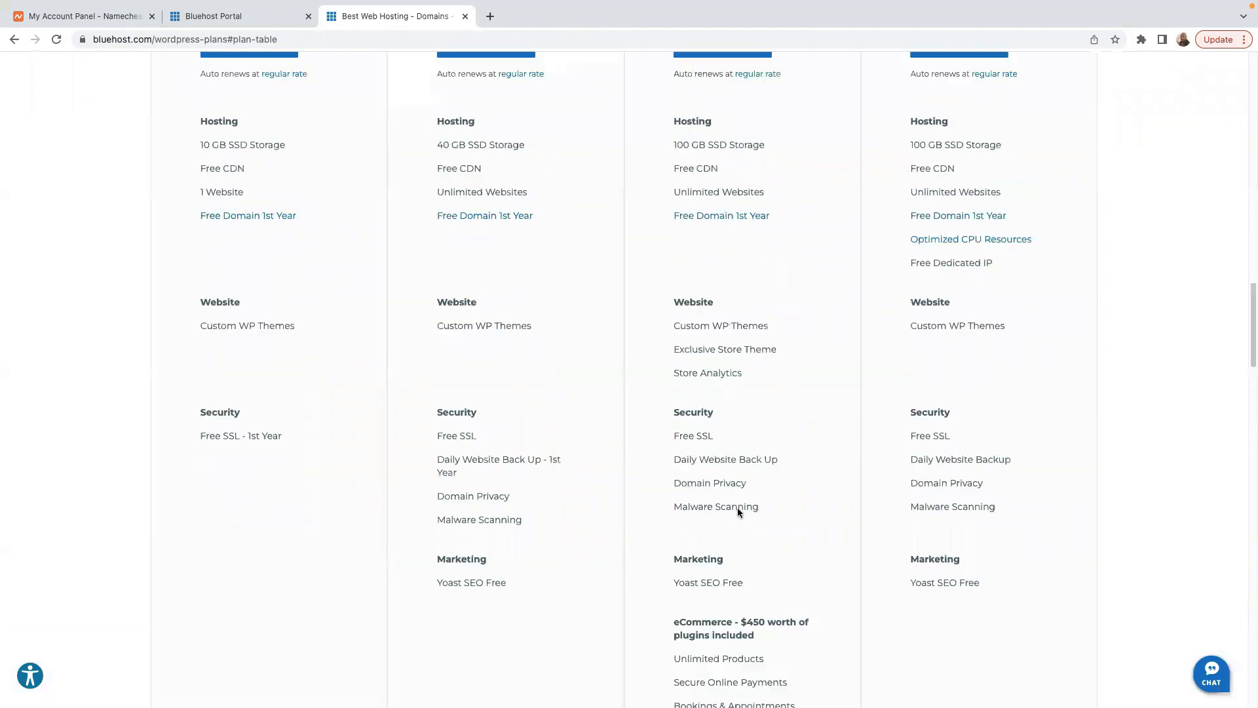
scroll(737, 507, "up", 7)
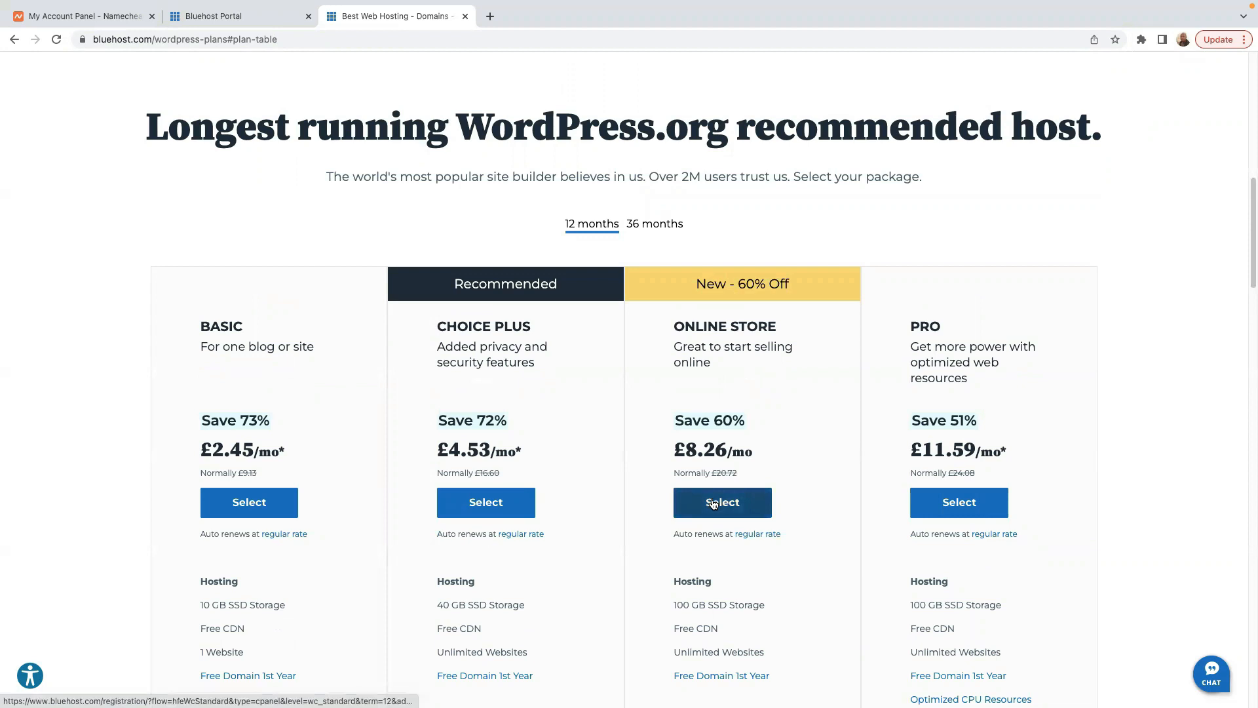
scroll(717, 504, "up", 2)
scroll(713, 499, "down", 3)
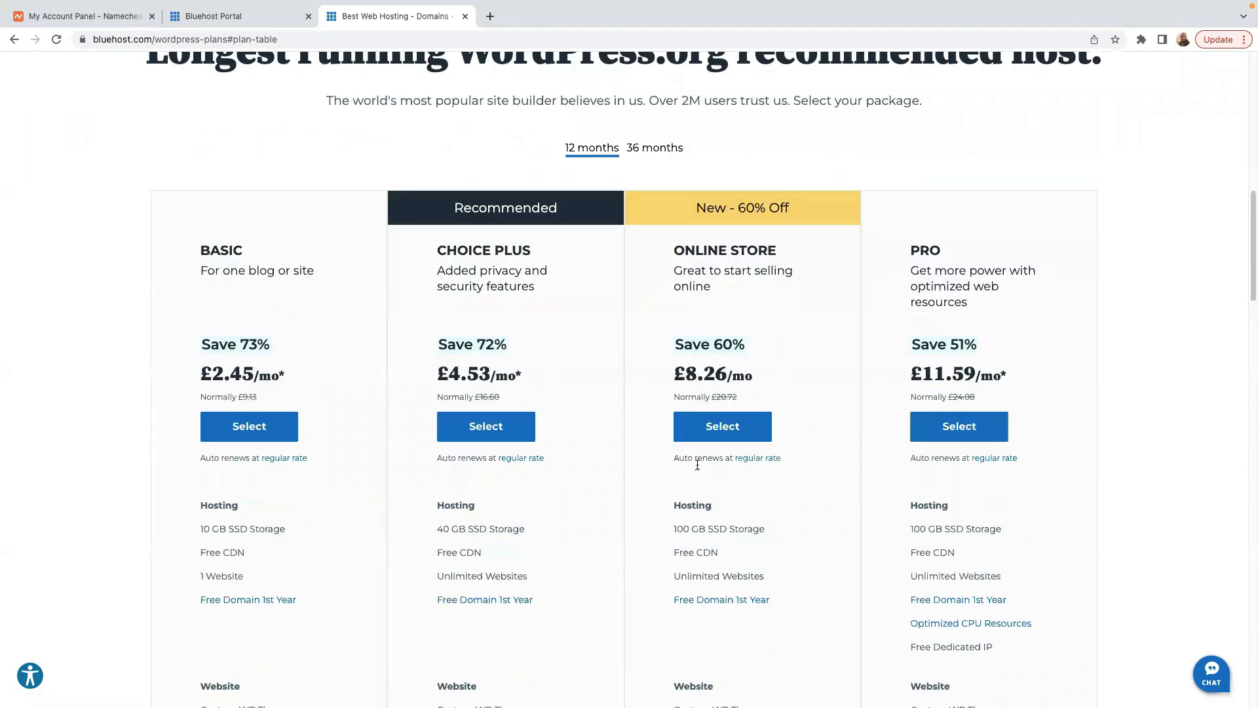
scroll(718, 472, "down", 1)
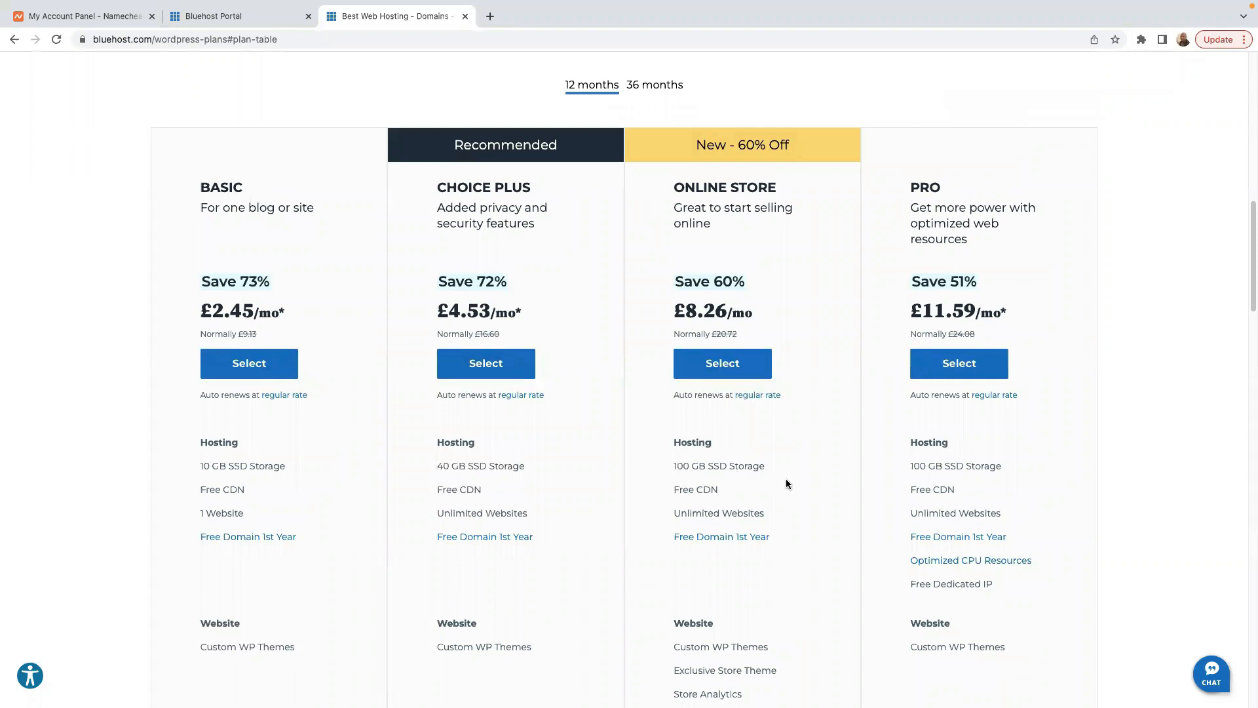
scroll(786, 481, "down", 1)
scroll(803, 475, "down", 3)
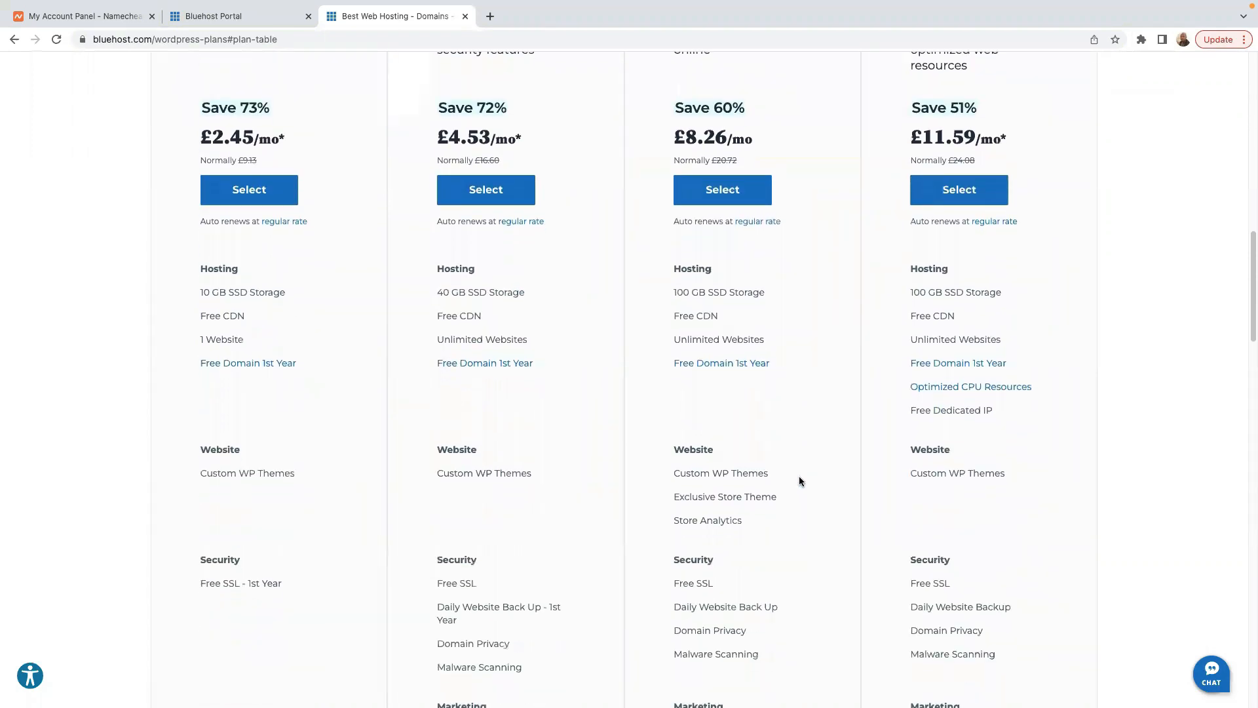
scroll(743, 509, "down", 4)
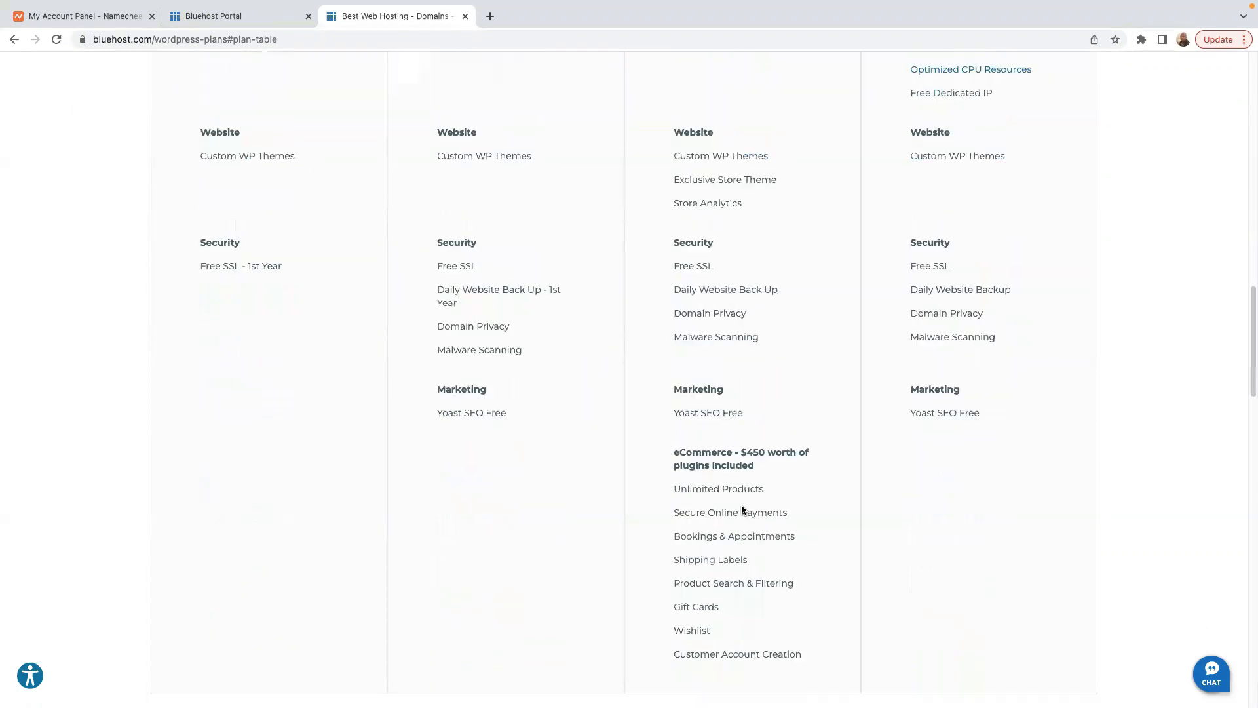
scroll(744, 508, "up", 11)
scroll(745, 509, "down", 15)
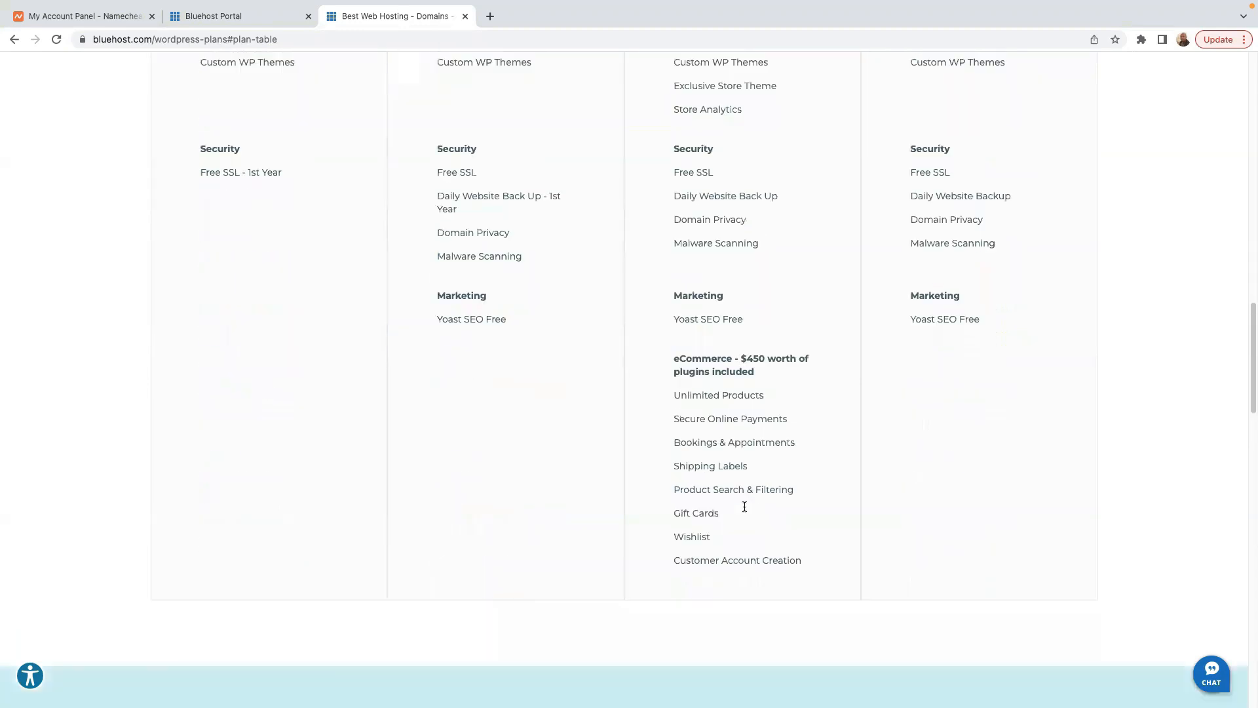
scroll(745, 510, "up", 10)
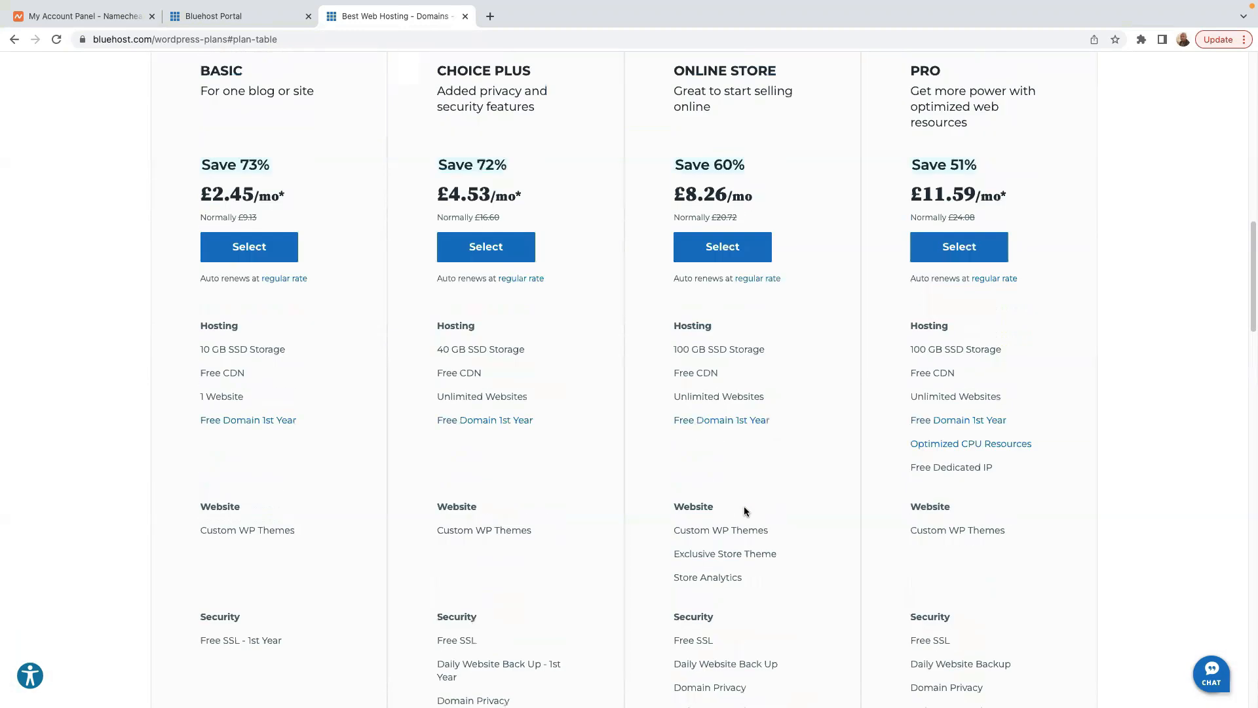
scroll(745, 511, "up", 1)
scroll(744, 511, "down", 5)
scroll(745, 511, "down", 6)
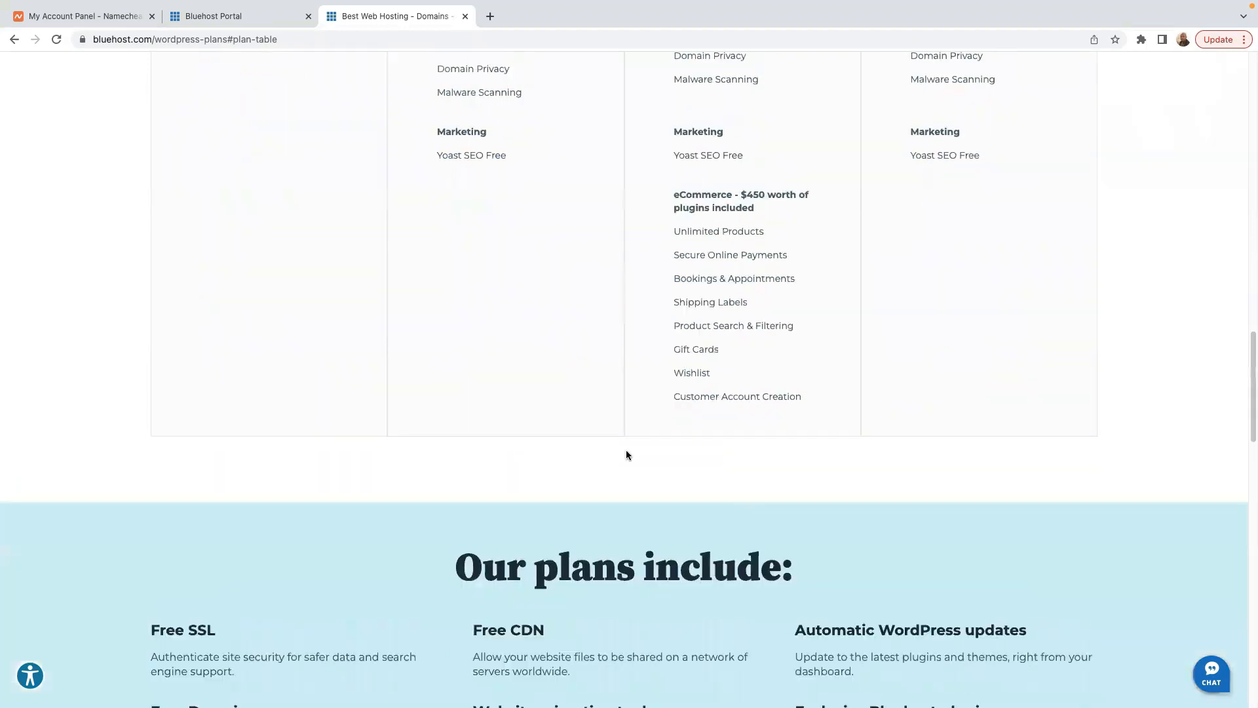
scroll(734, 217, "down", 1)
scroll(744, 243, "up", 12)
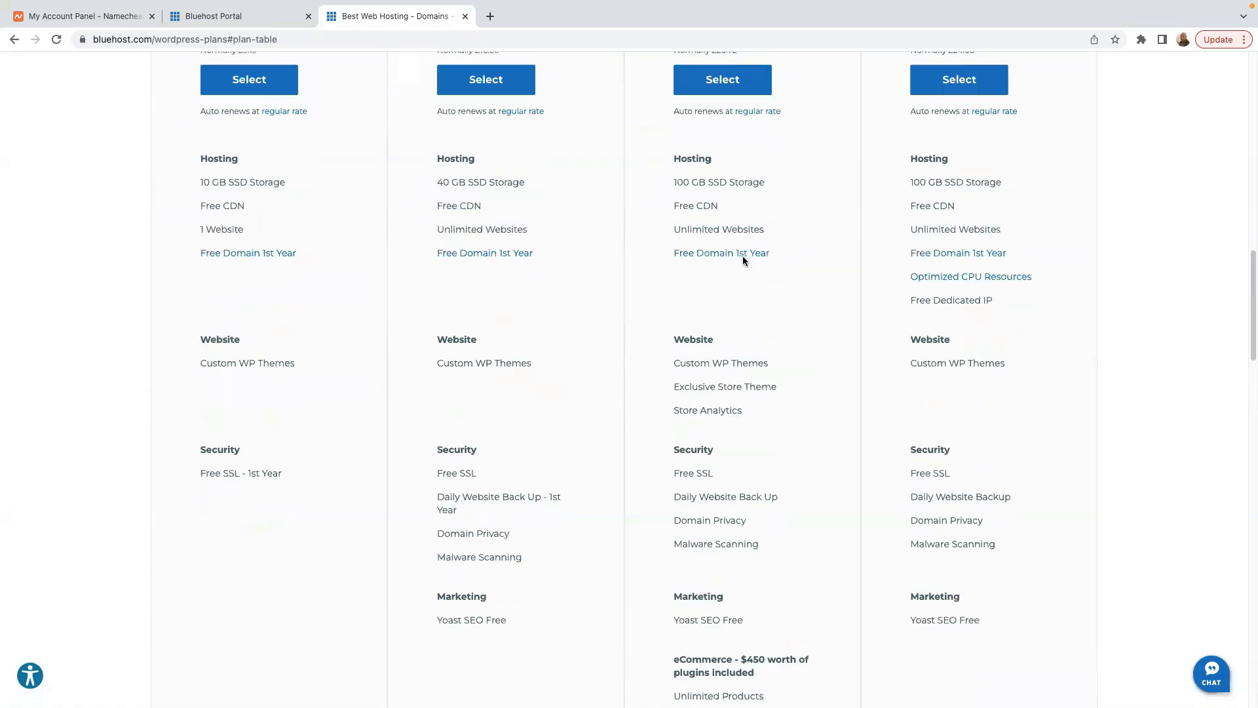
scroll(895, 234, "up", 1)
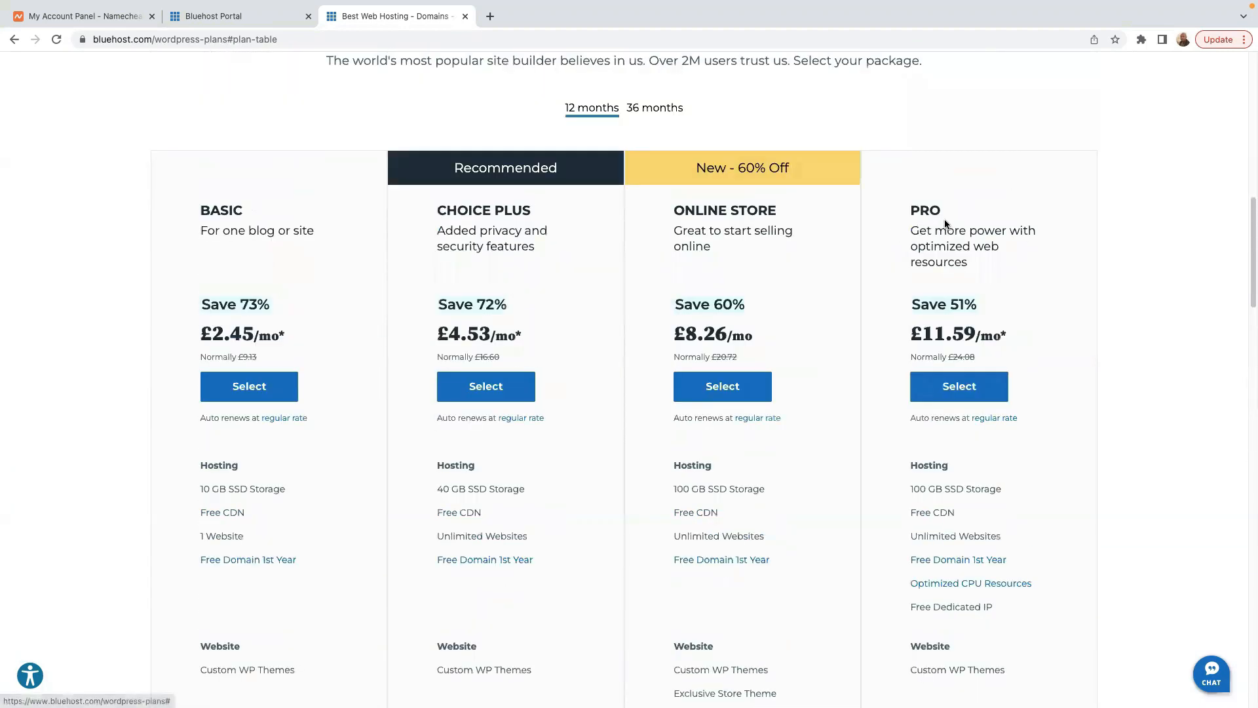
scroll(944, 374, "down", 12)
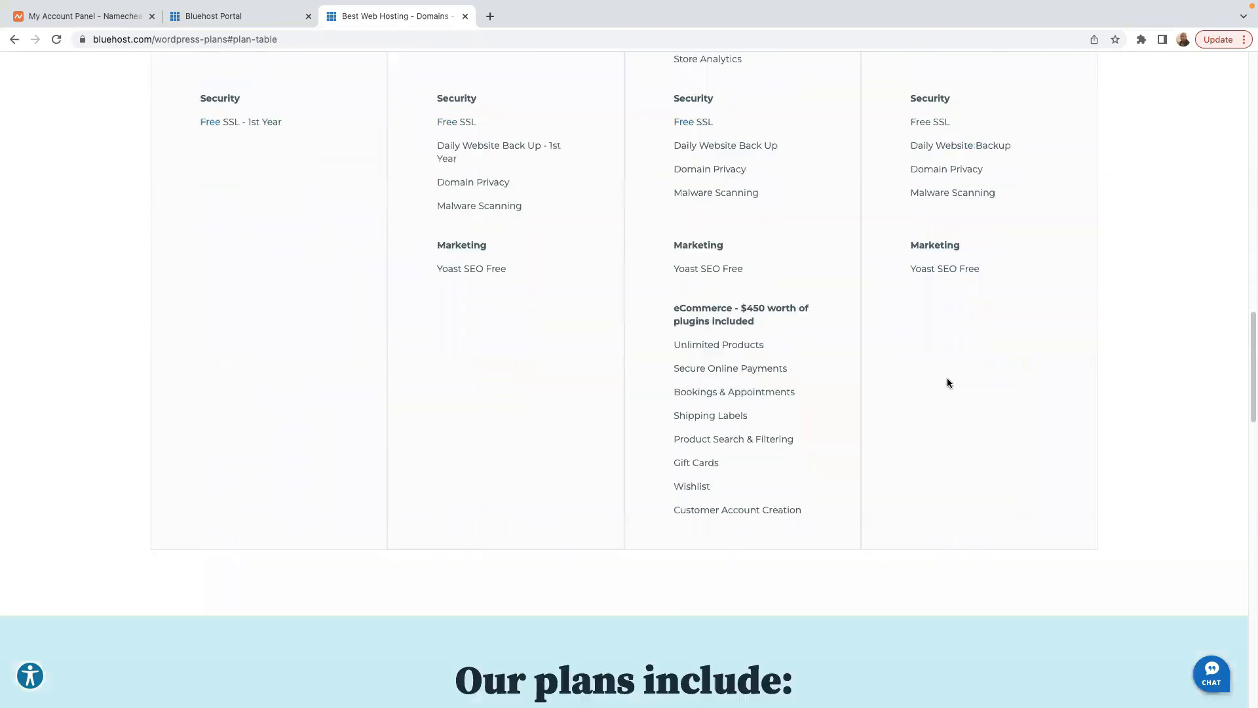
scroll(945, 378, "up", 10)
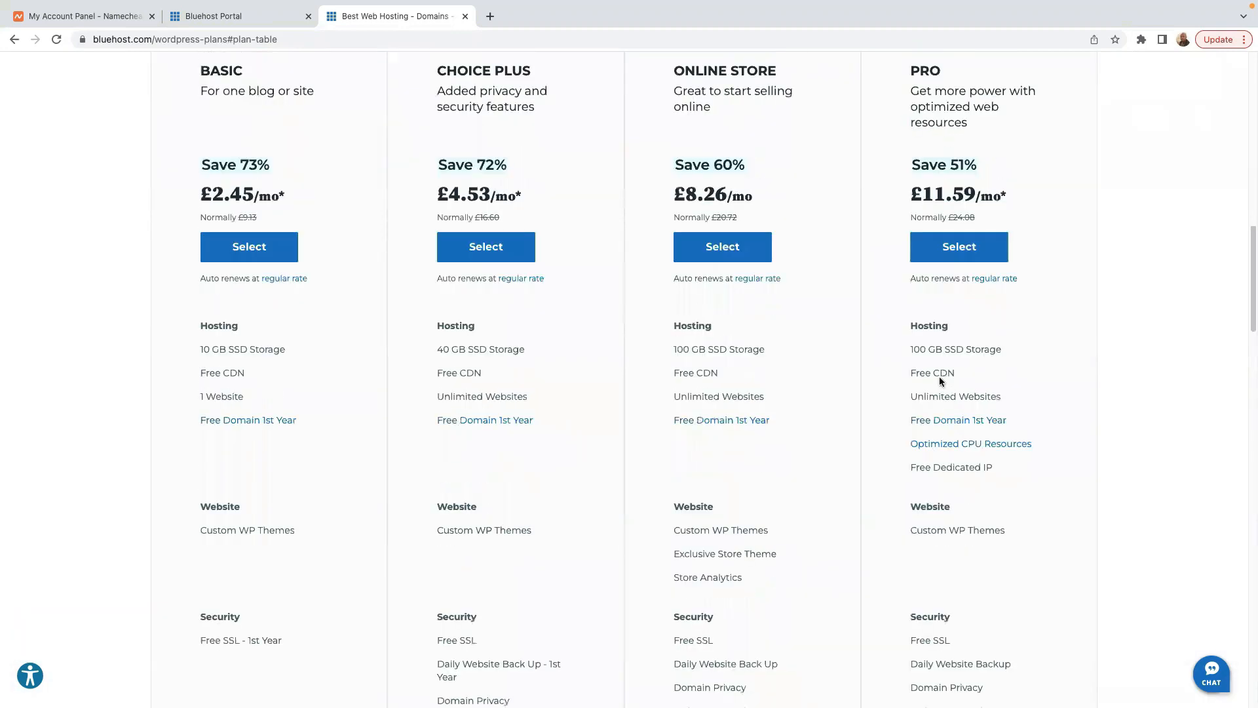
scroll(938, 376, "up", 1)
scroll(938, 379, "up", 4)
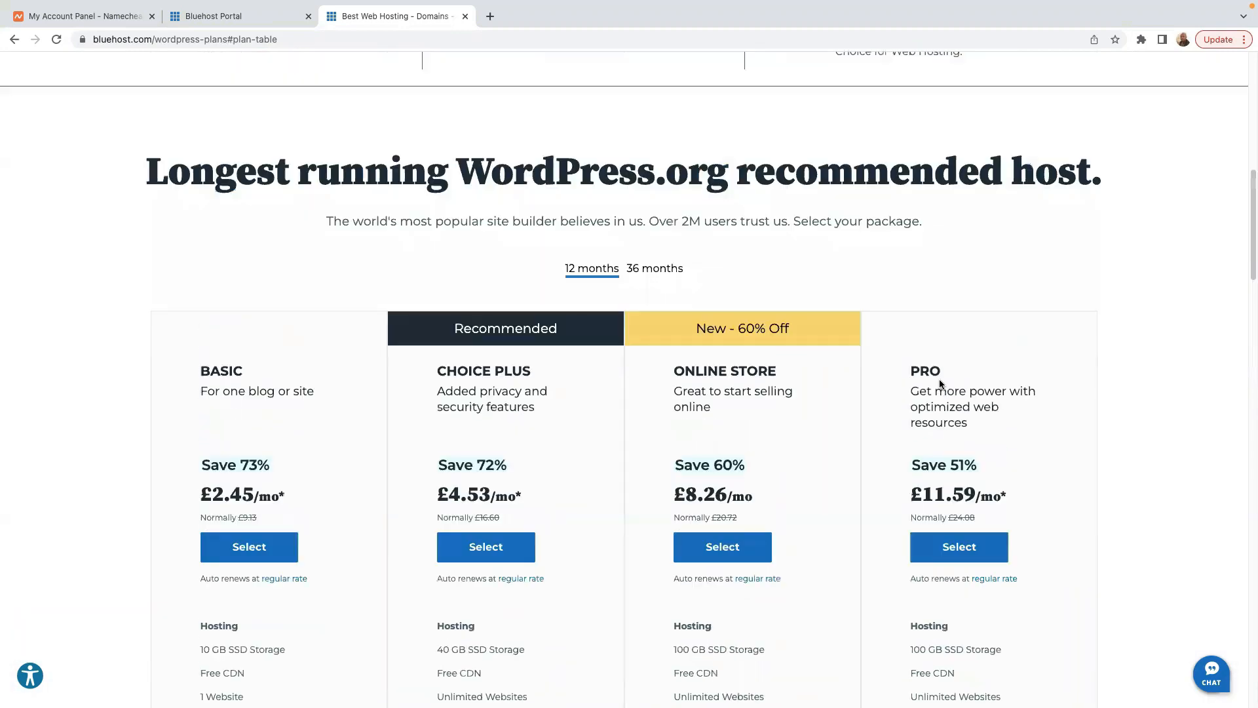
scroll(938, 381, "up", 7)
scroll(936, 387, "down", 5)
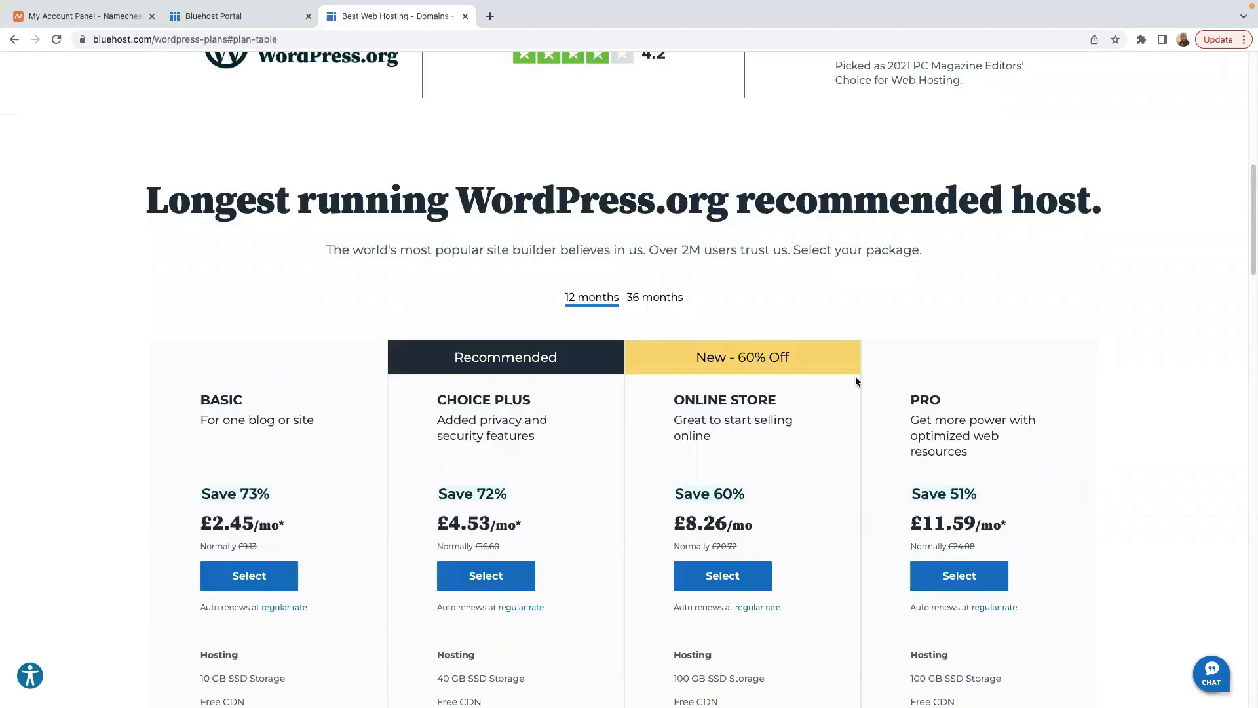
scroll(772, 364, "up", 10)
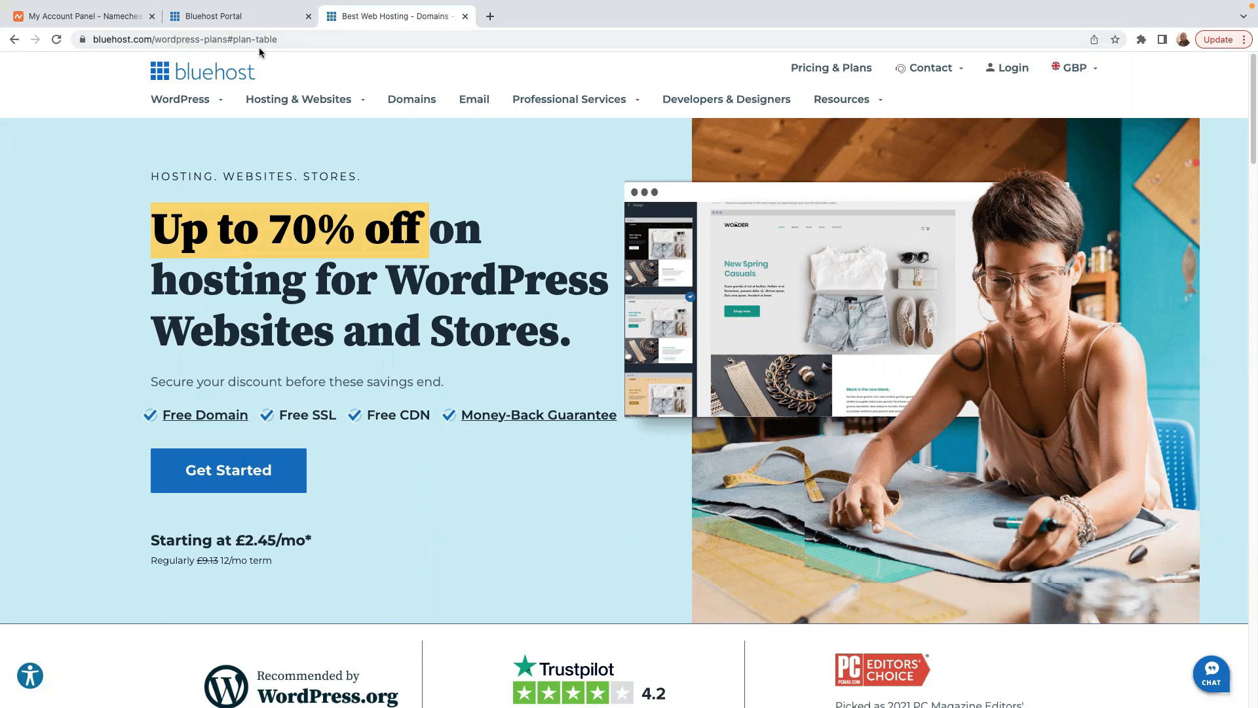
Step: Switch to the Bluehost Portal and open the list of domains owned by the account
left_click(239, 22)
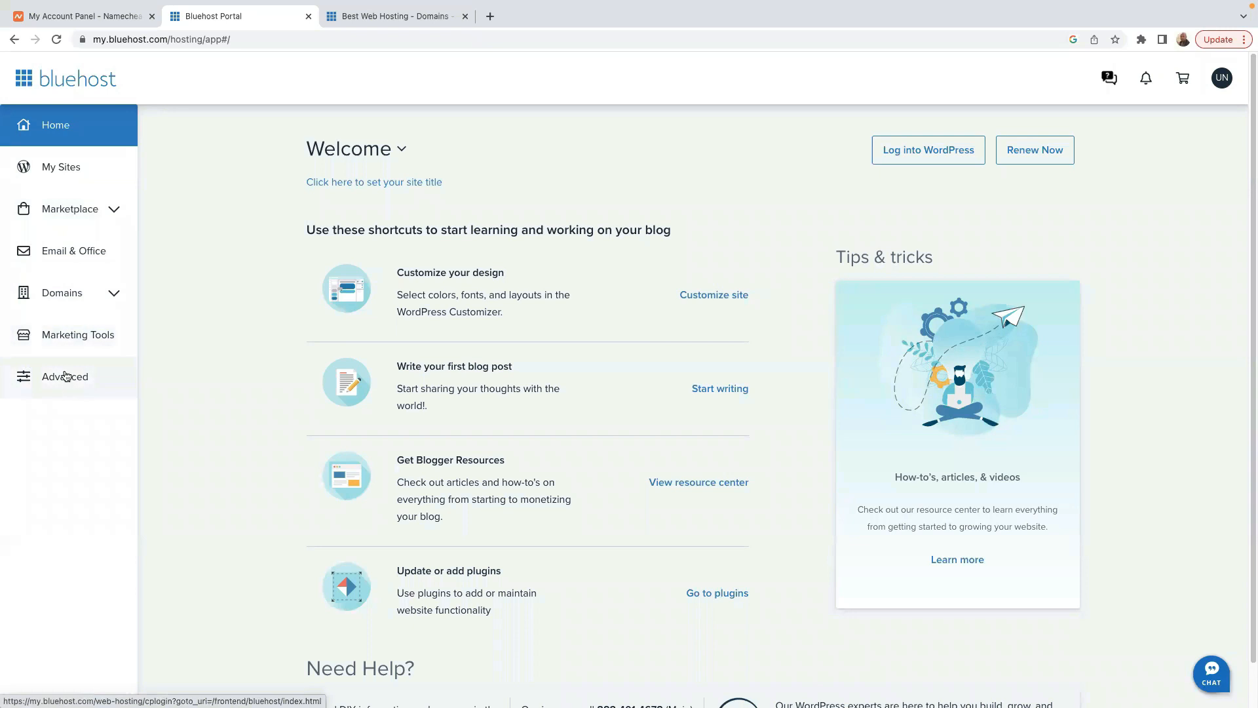
left_click(70, 294)
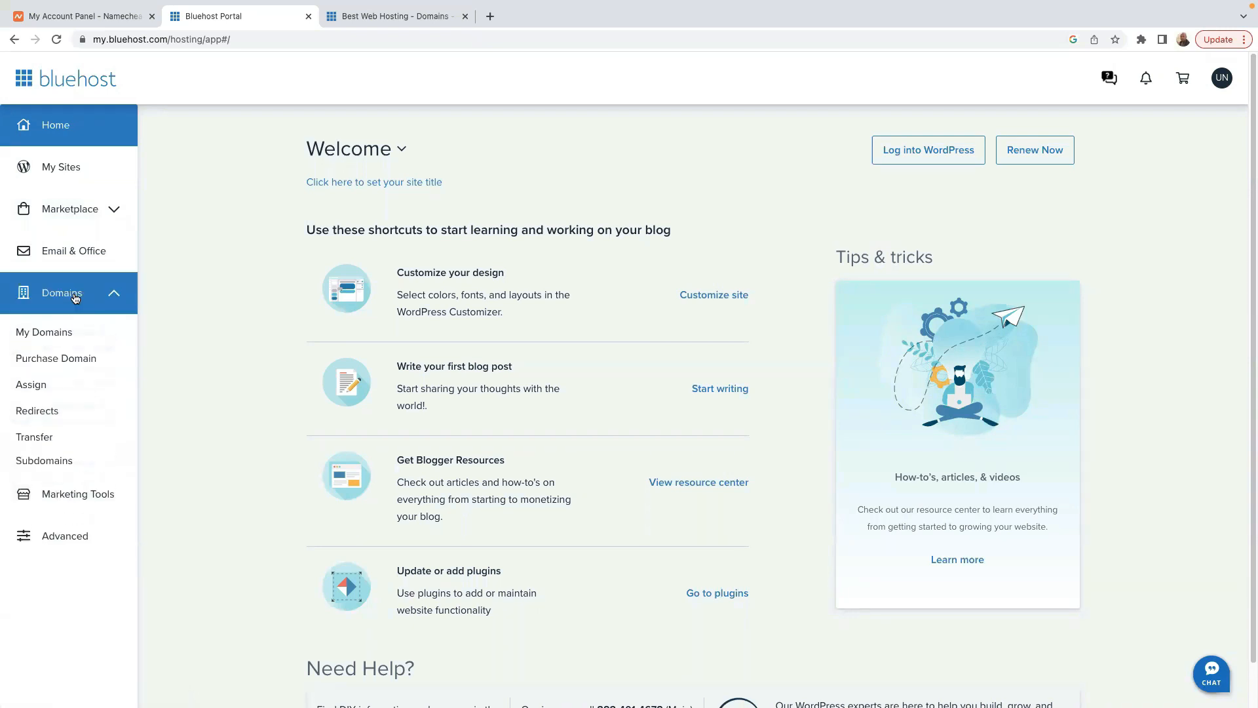
left_click(70, 334)
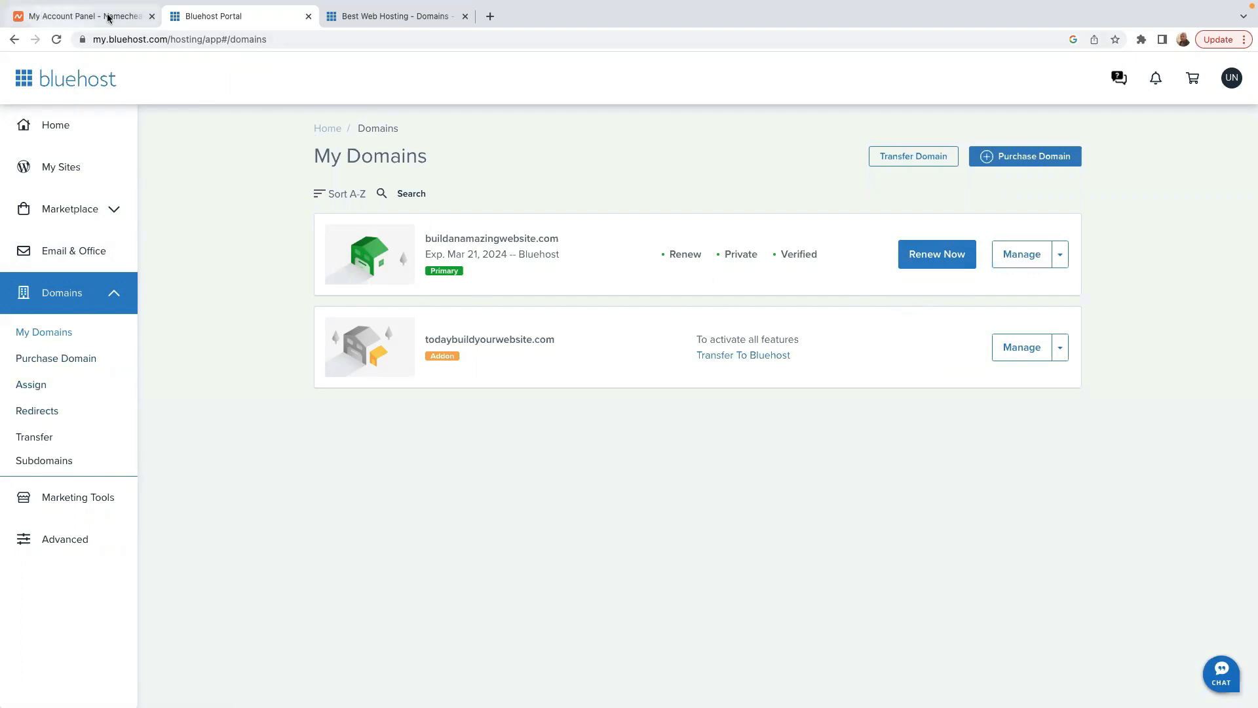
Step: Glance at the Namecheap dashboard, return to the Bluehost domain list and open the DNS settings of buildanamazingwebsite.com
left_click(85, 16)
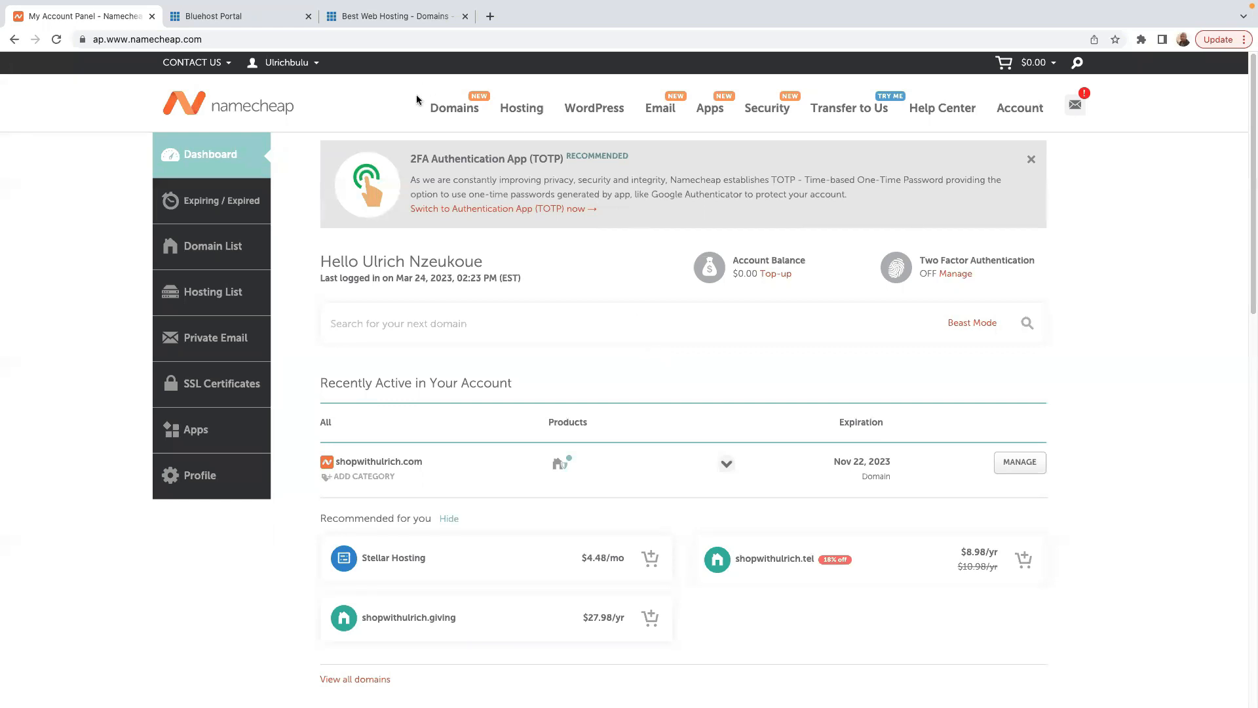
left_click(257, 19)
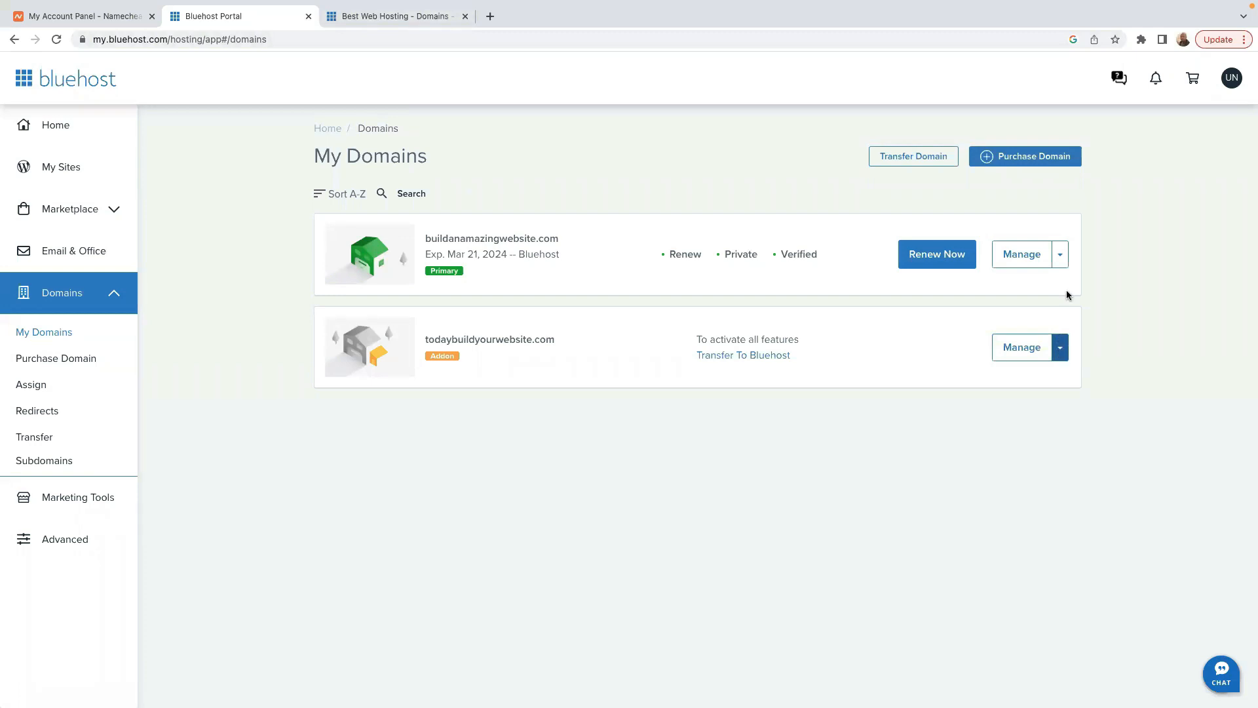
left_click(1061, 255)
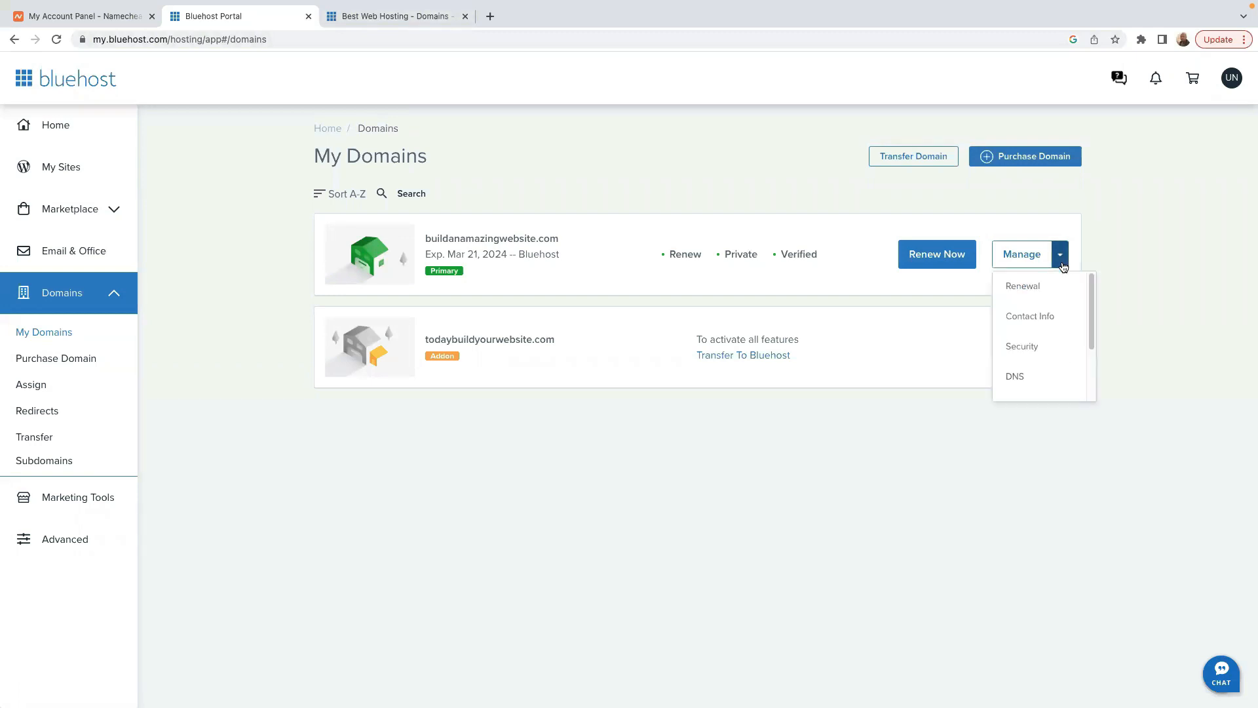
left_click(1016, 374)
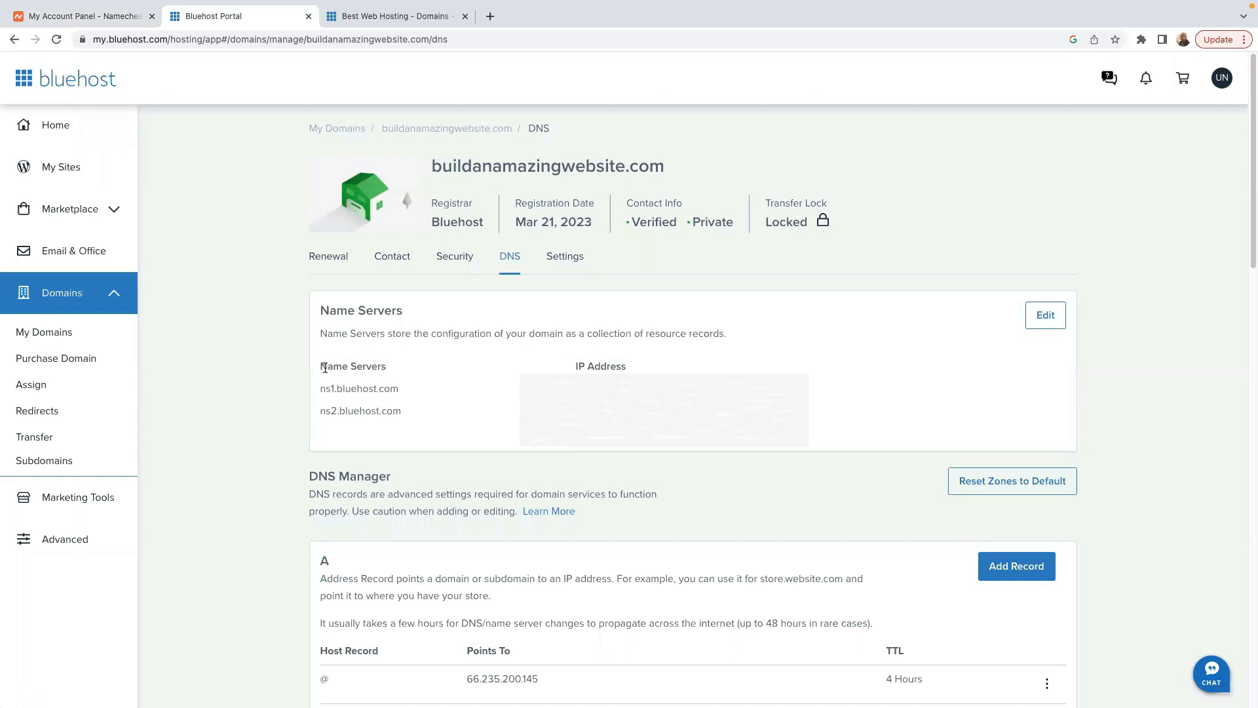
Step: Highlight each of the two Bluehost name servers in the domain's DNS settings to read them, and clear the selection
left_click_drag(320, 391, 399, 390)
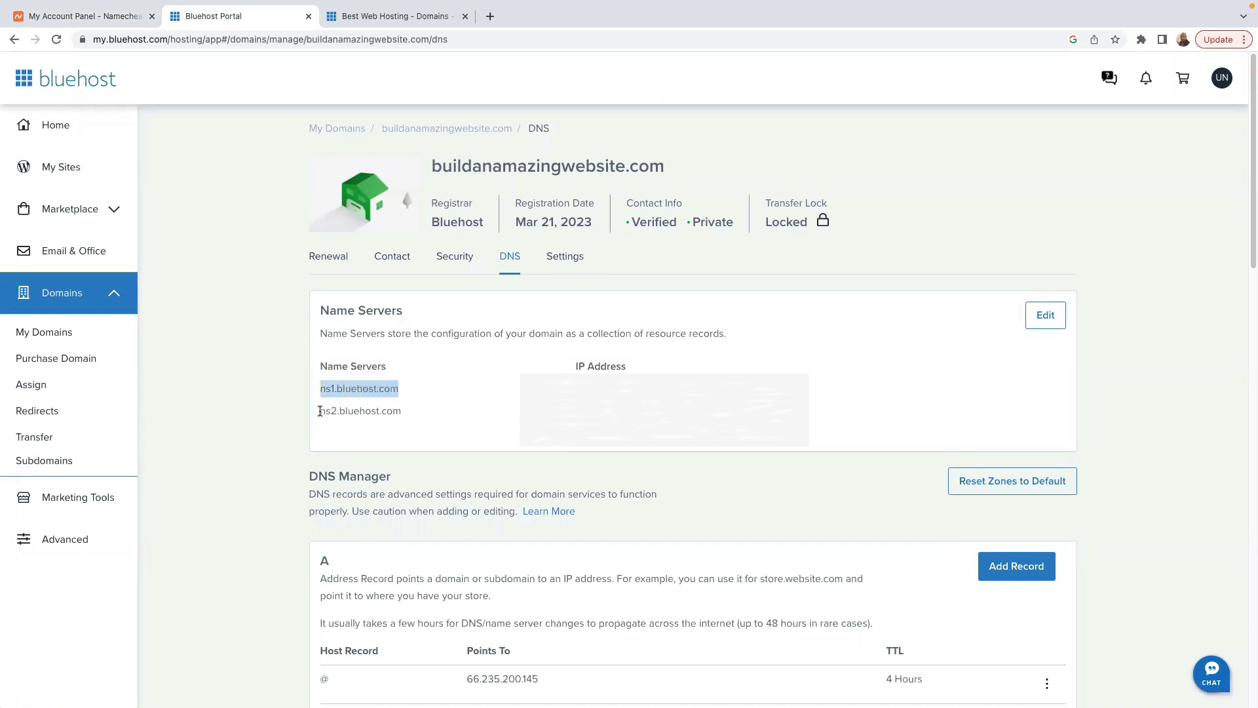
left_click_drag(320, 411, 401, 413)
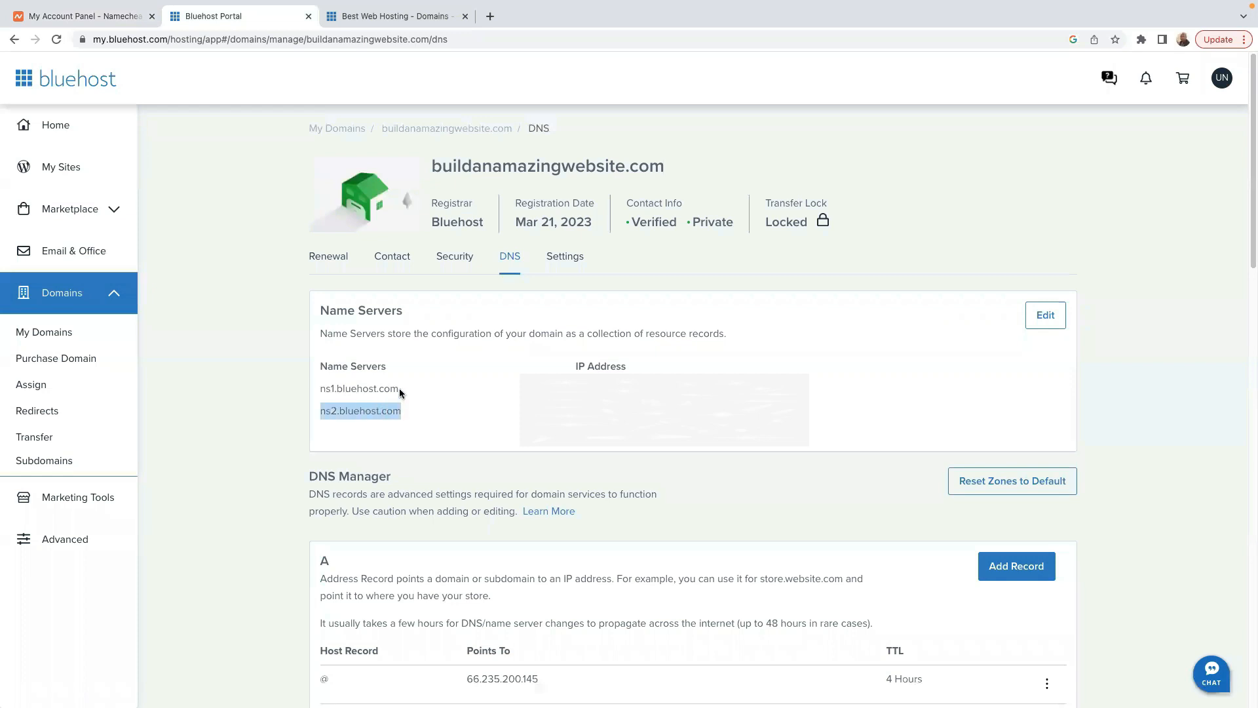
left_click(397, 387)
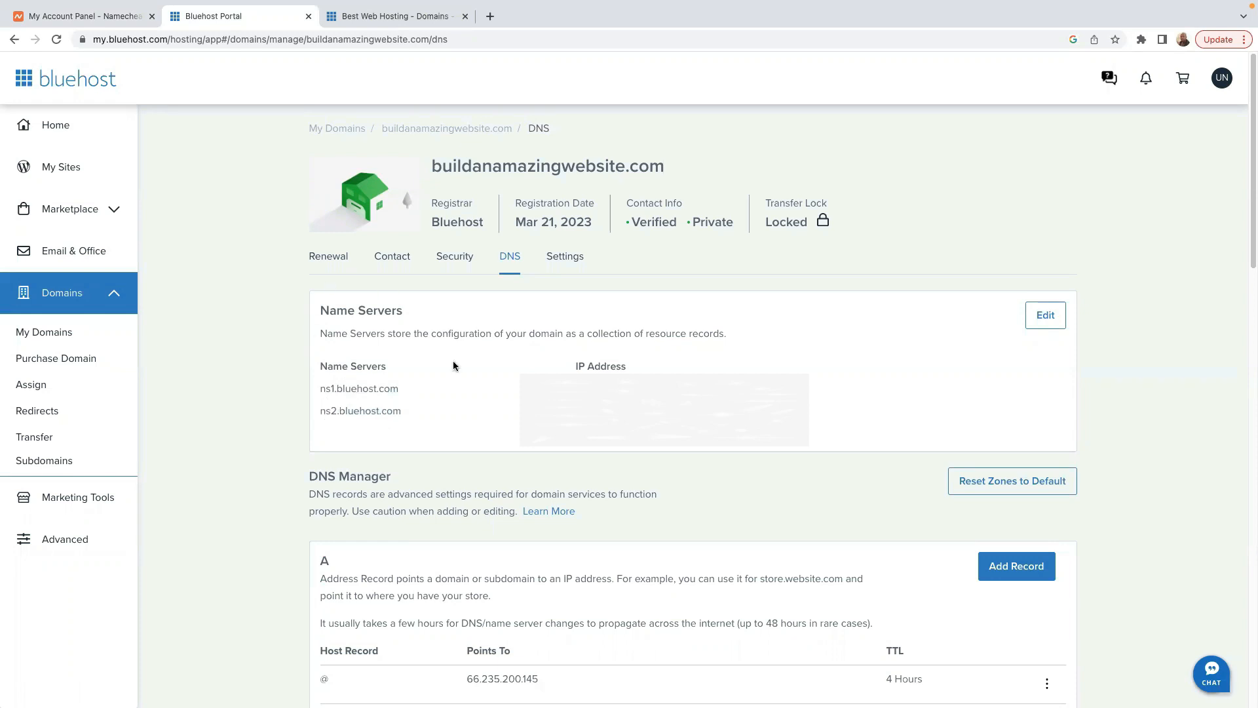
Step: Switch to the Namecheap account and open the management page of the domain shopwithulrich.com
left_click(85, 16)
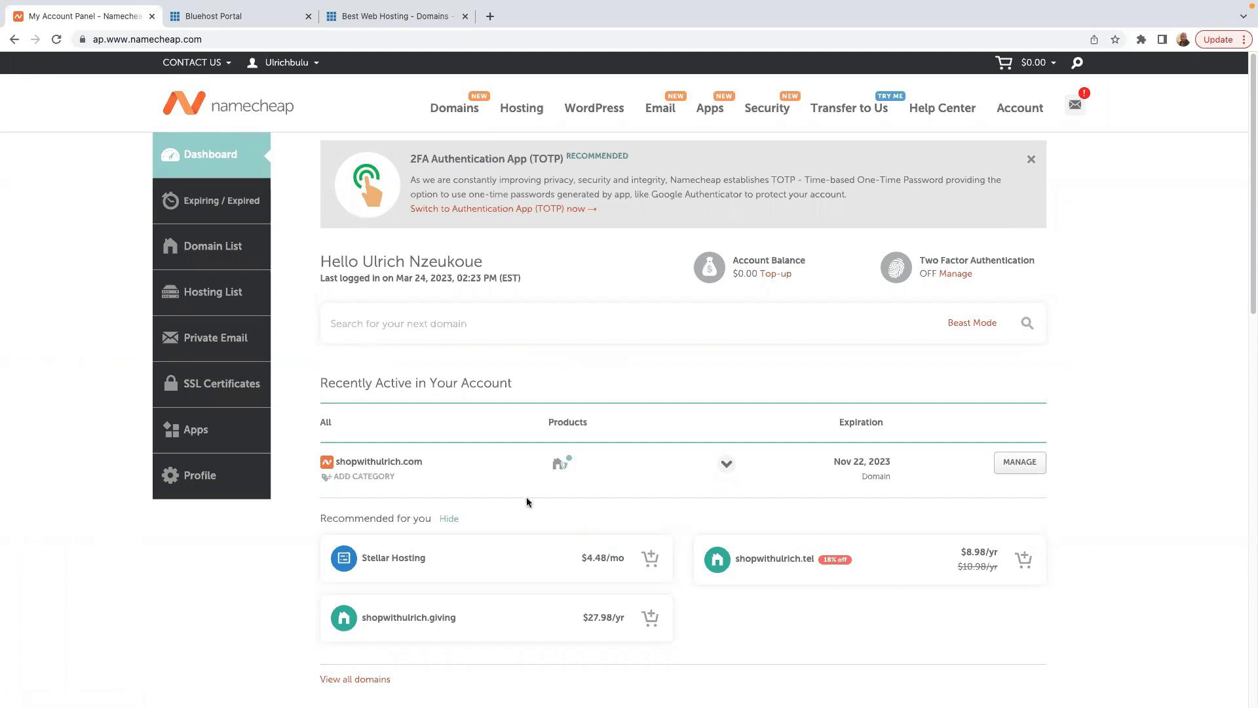
scroll(527, 502, "down", 3)
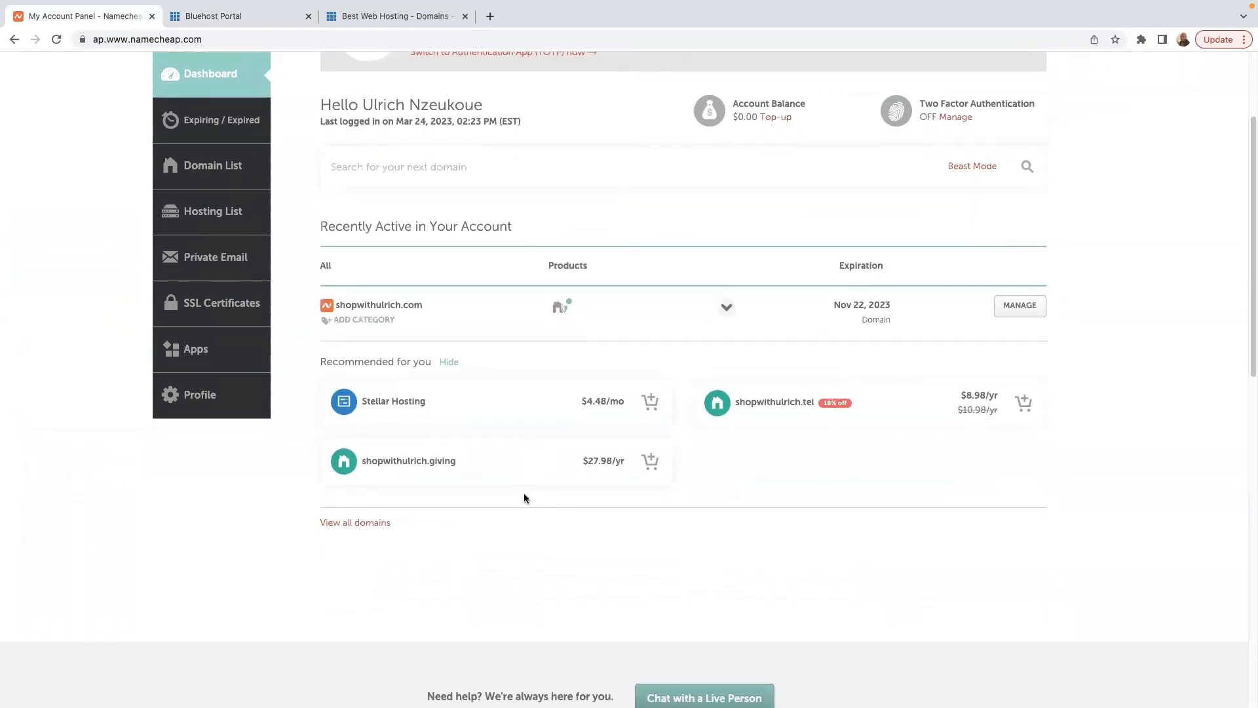
scroll(524, 498, "up", 3)
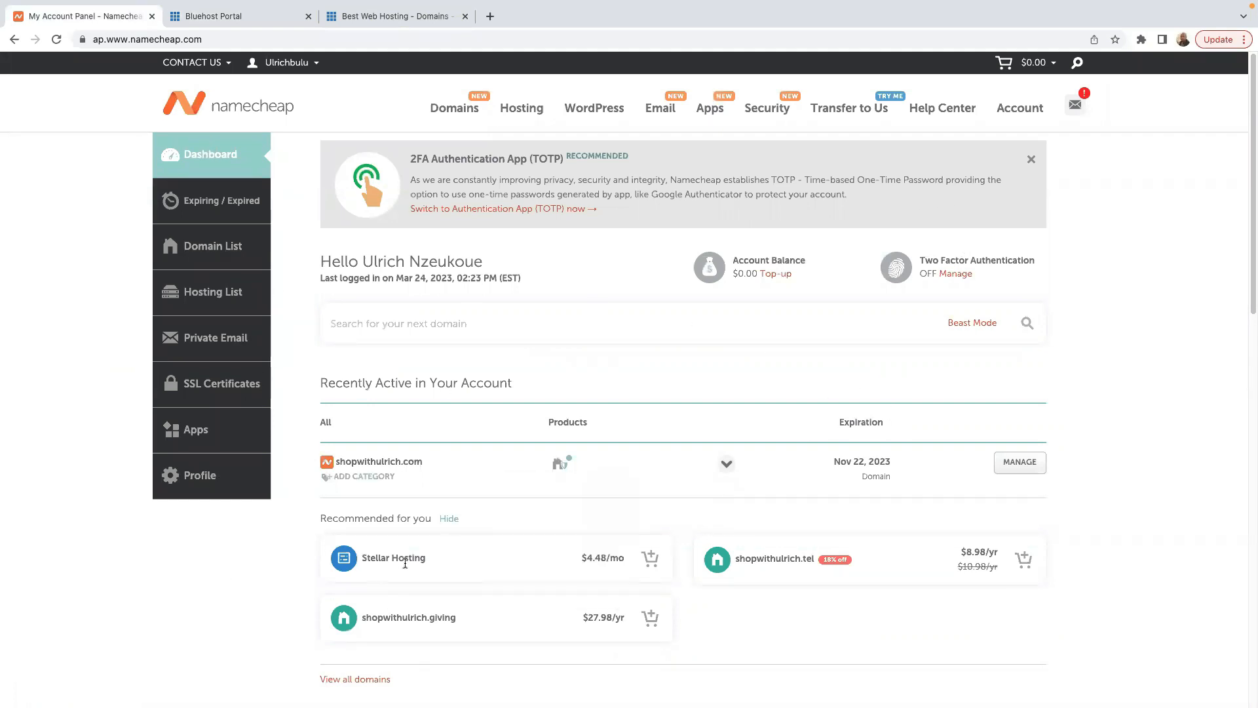
left_click(1027, 471)
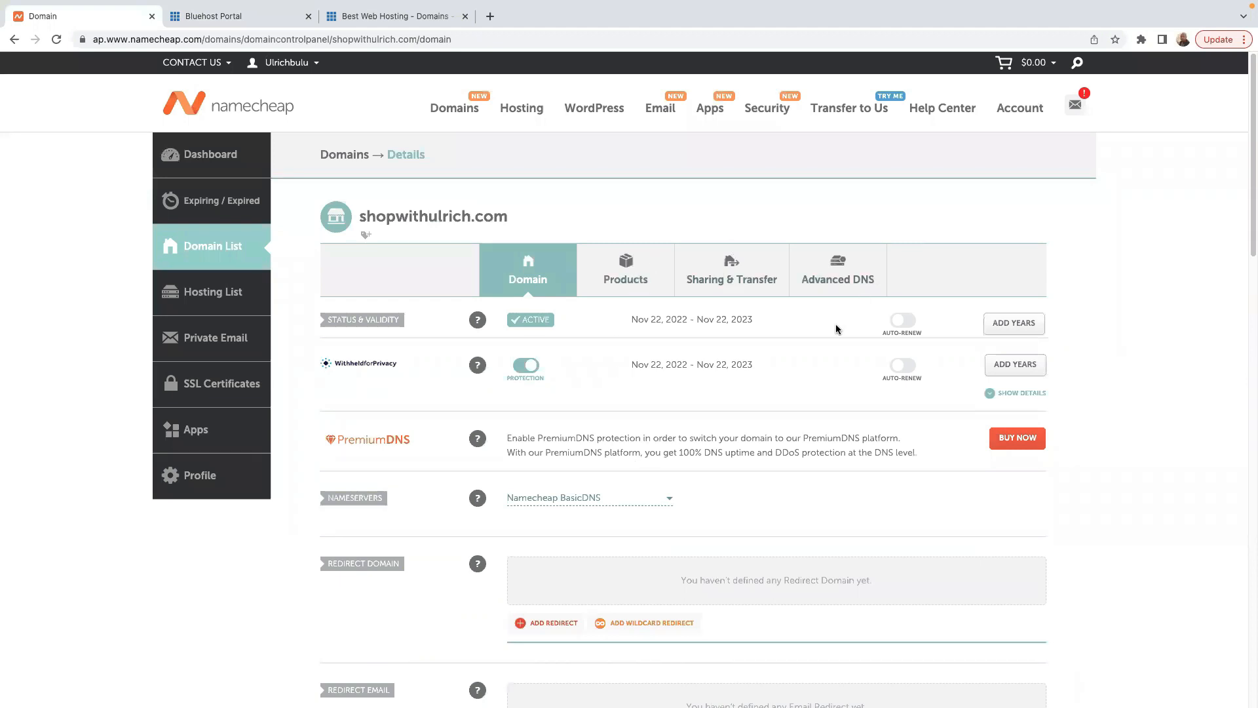
Step: Set the nameserver type of shopwithulrich.com to Custom DNS and copy ns1.bluehost.com from the Bluehost DNS settings into Nameserver 1
left_click(664, 504)
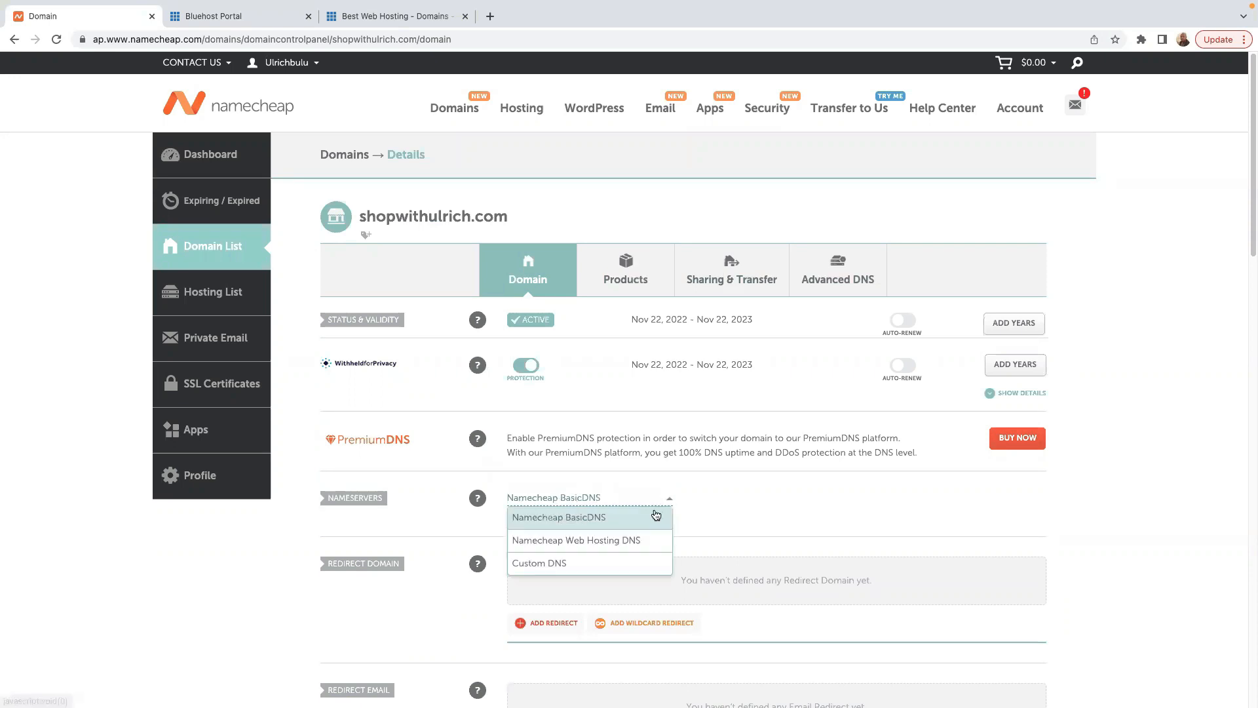
left_click(546, 565)
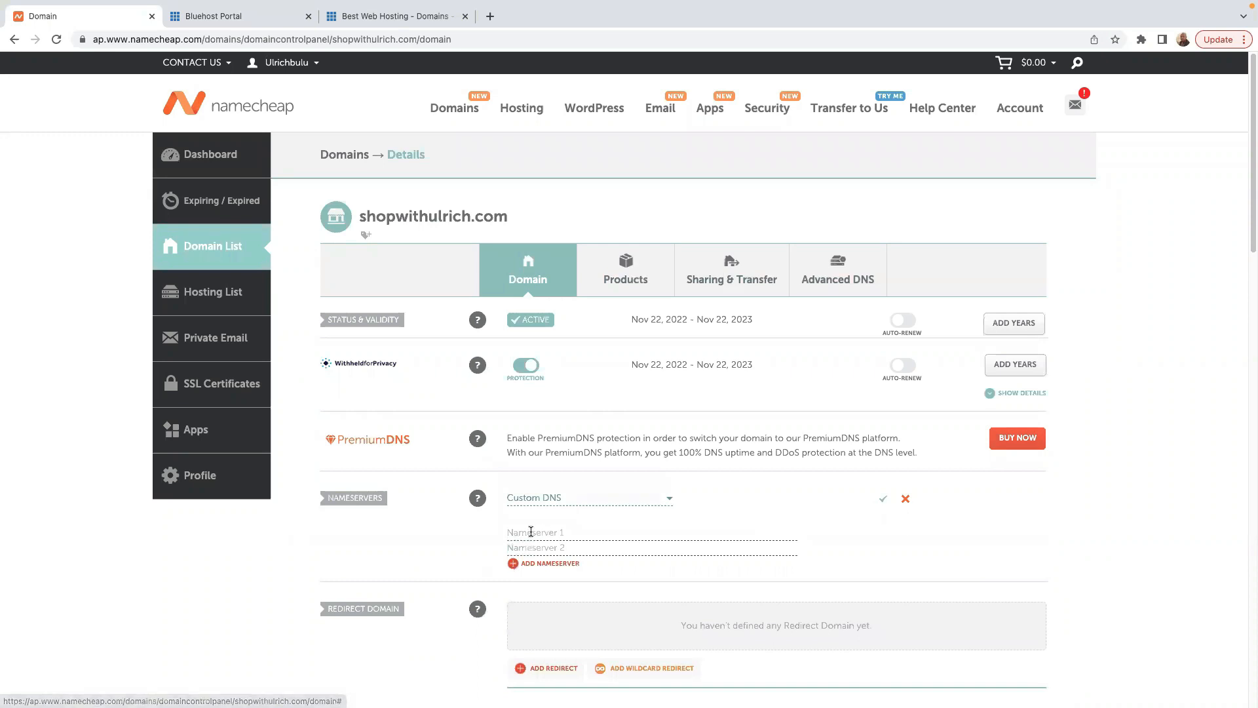
left_click(226, 16)
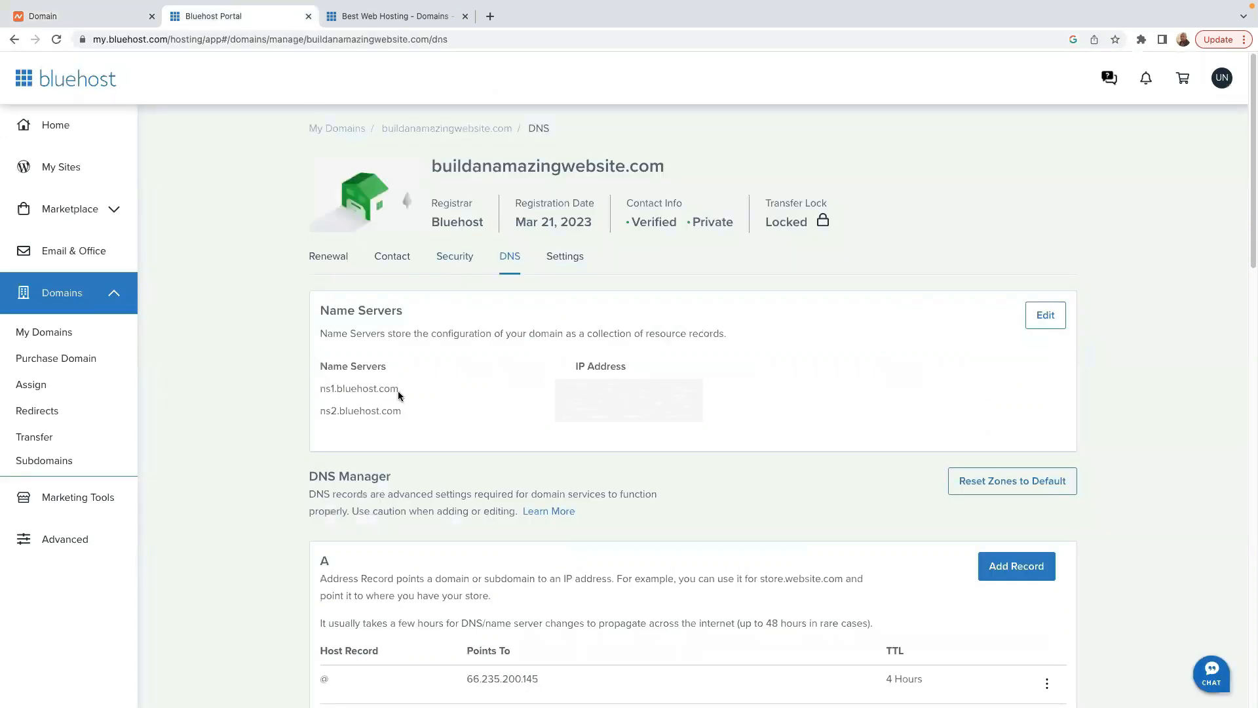
left_click_drag(399, 394, 315, 395)
right_click(336, 390)
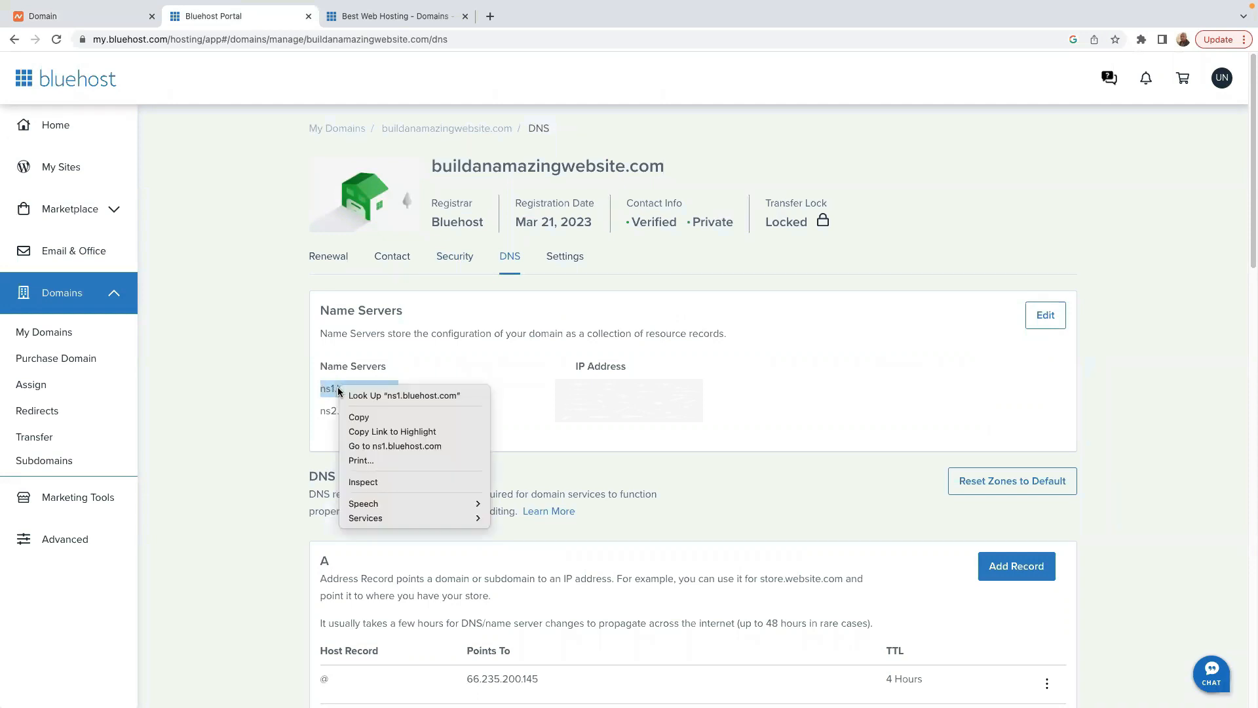
left_click(380, 420)
left_click(101, 14)
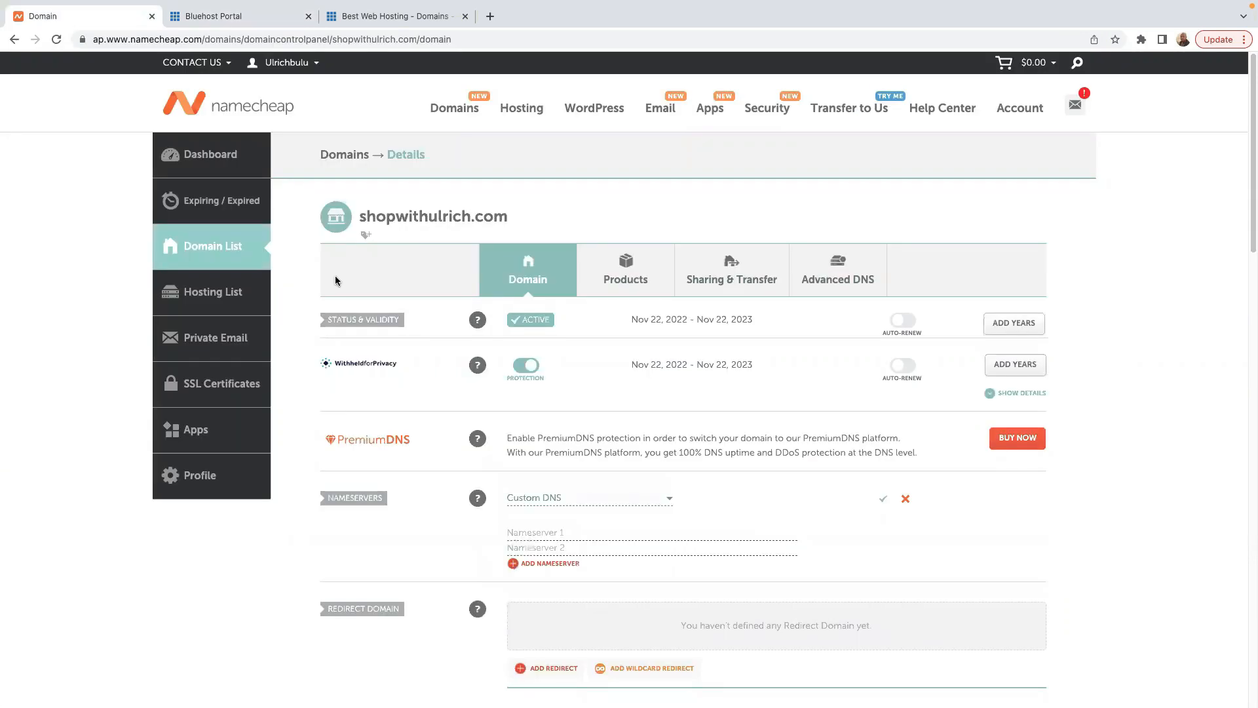
right_click(518, 533)
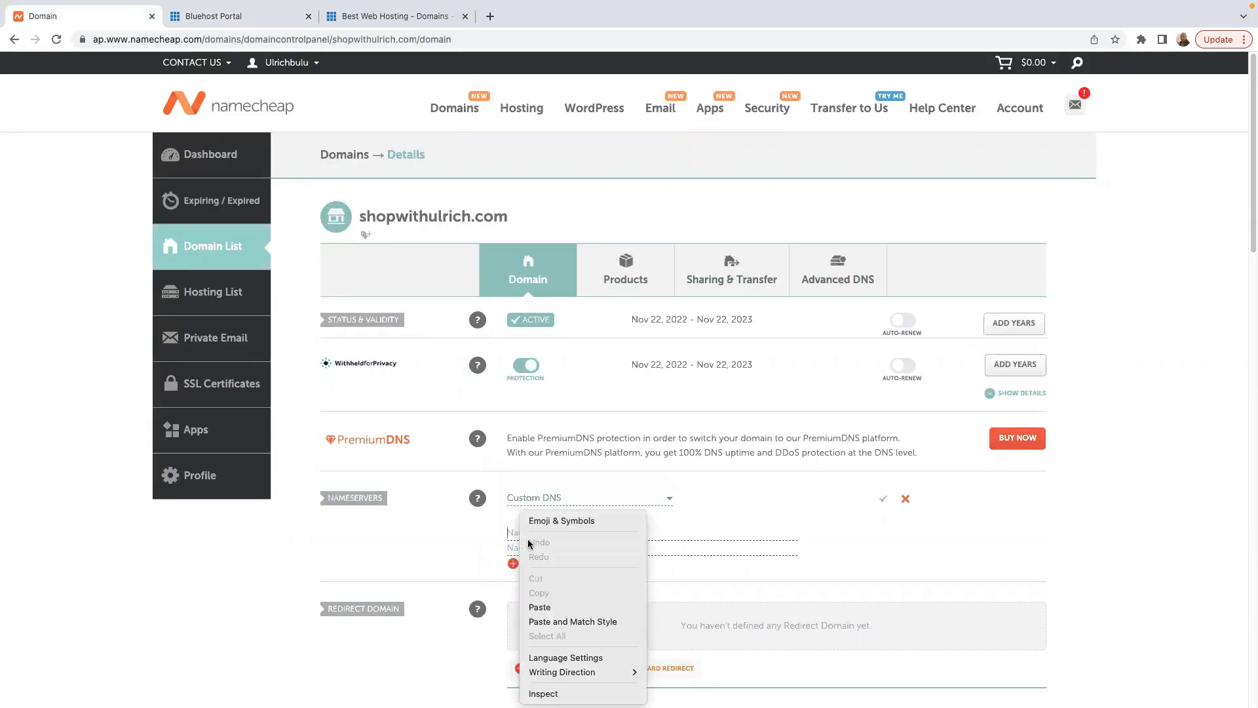
left_click(547, 605)
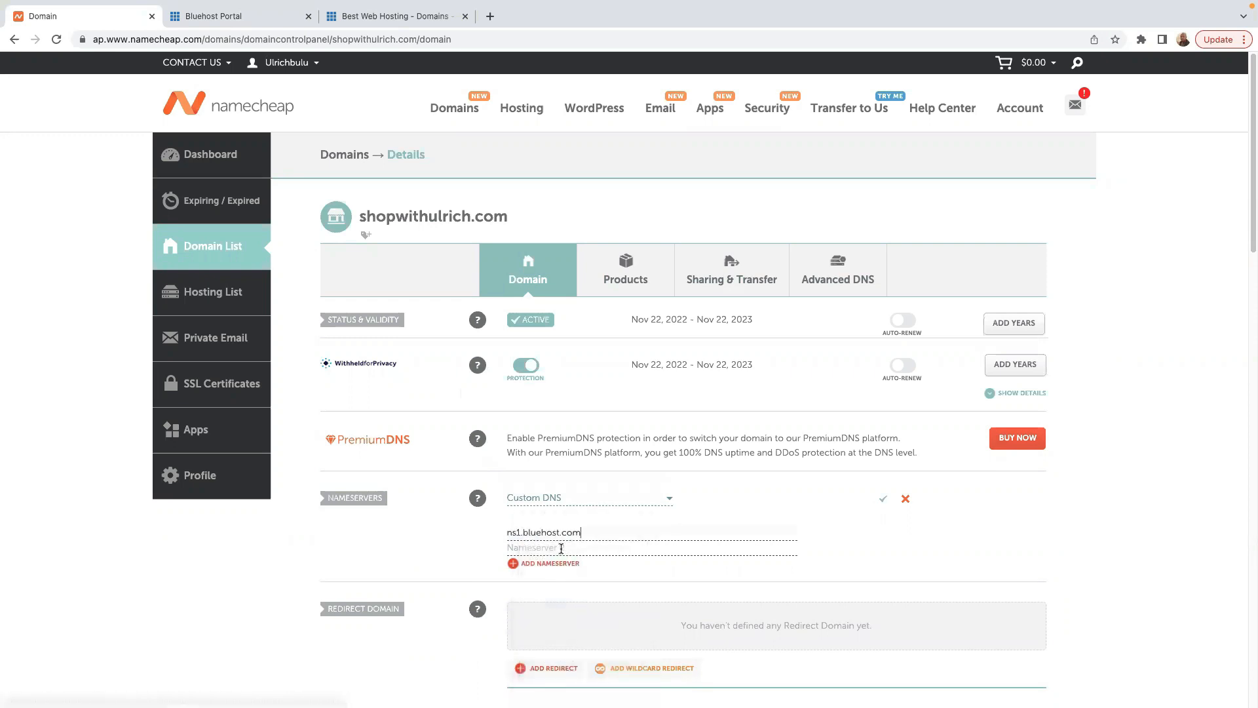
Step: Enter ns2.bluehost.com as Nameserver 2, check it against the Bluehost name servers, and save the nameserver change
right_click(560, 548)
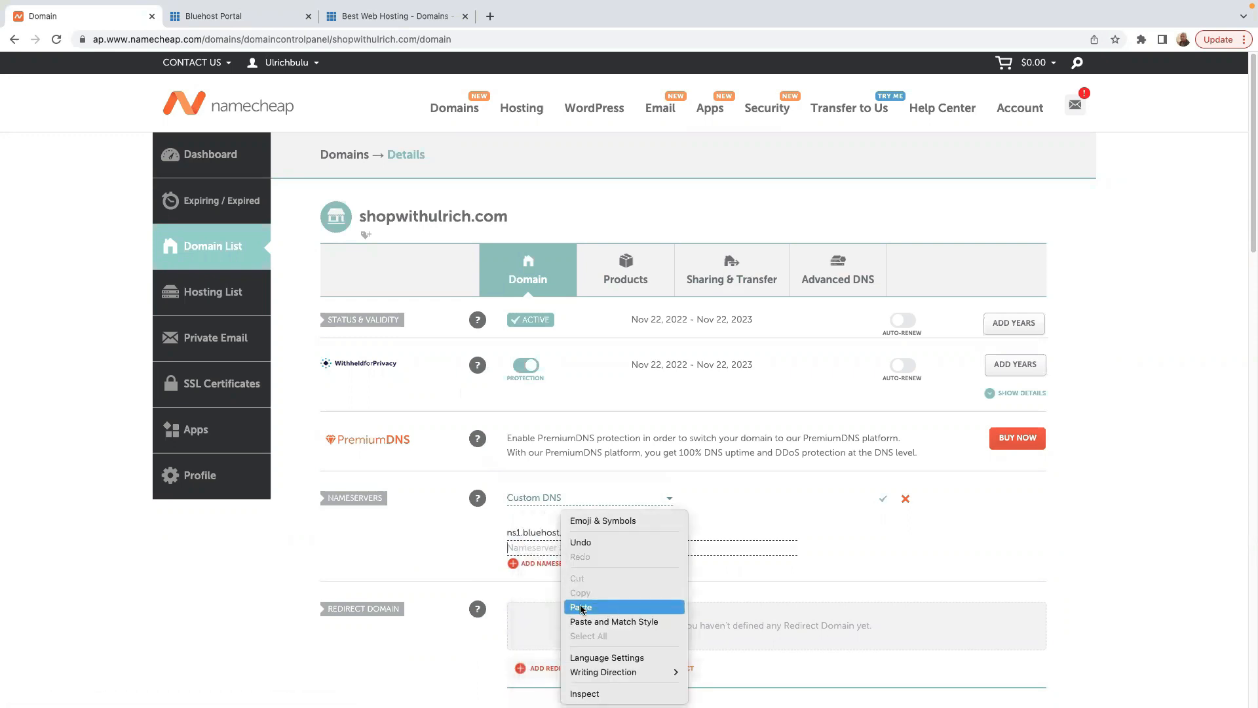
left_click(579, 608)
left_click(520, 547)
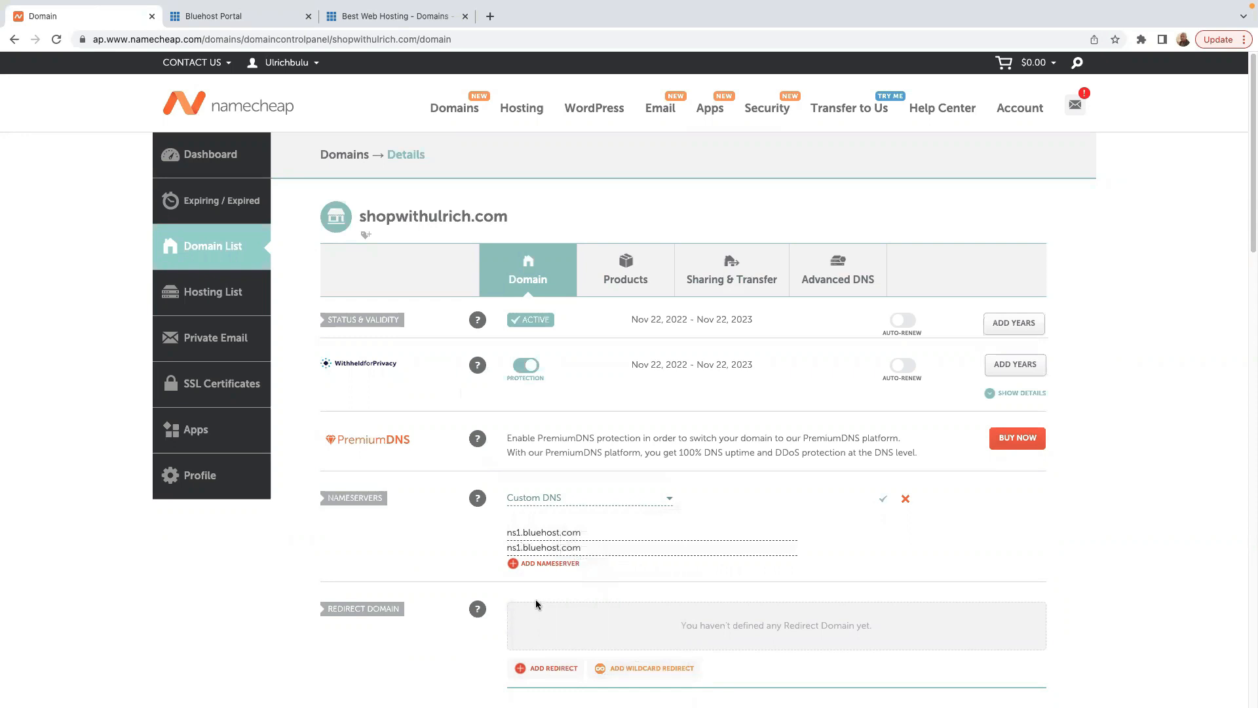
key("BackSpace")
type("2")
left_click(259, 20)
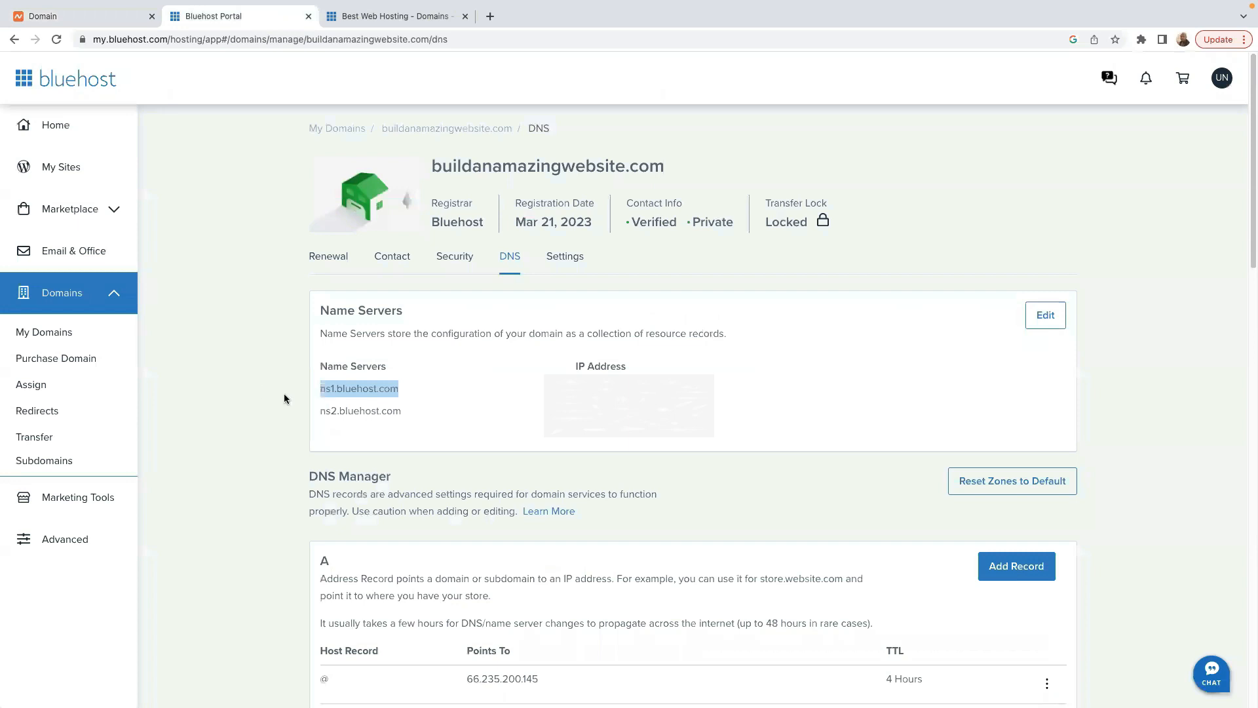
left_click(129, 8)
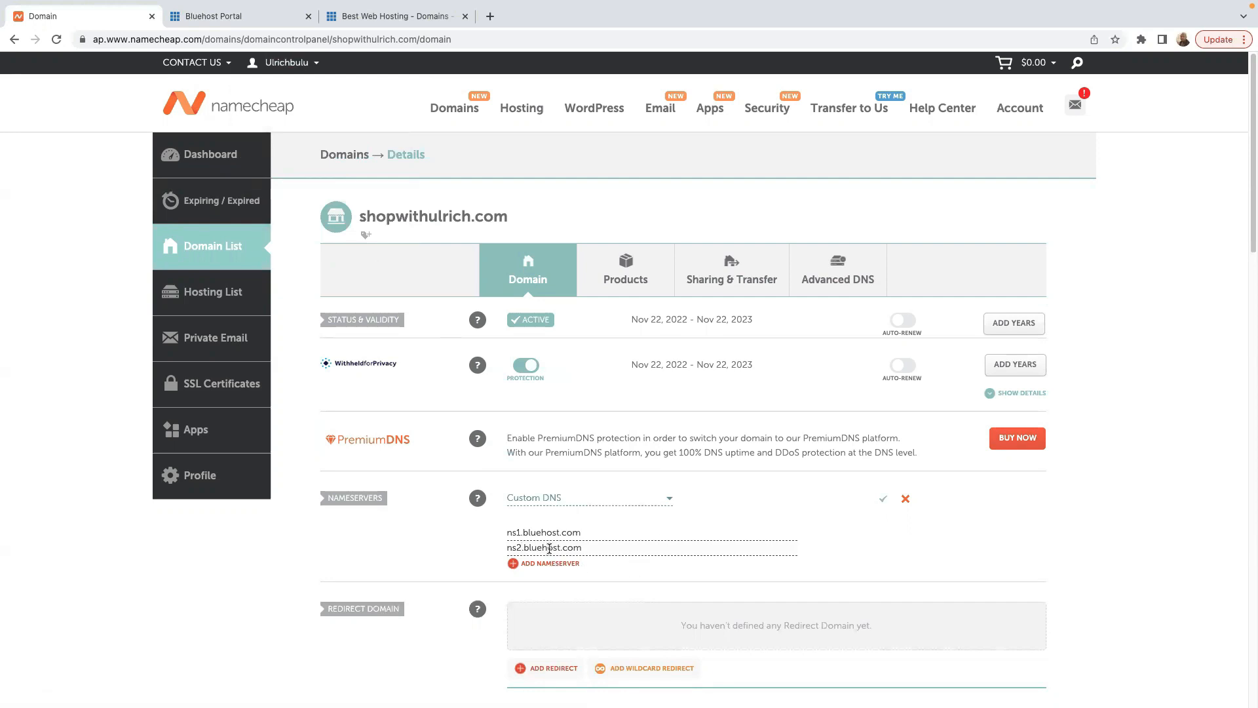
left_click(883, 501)
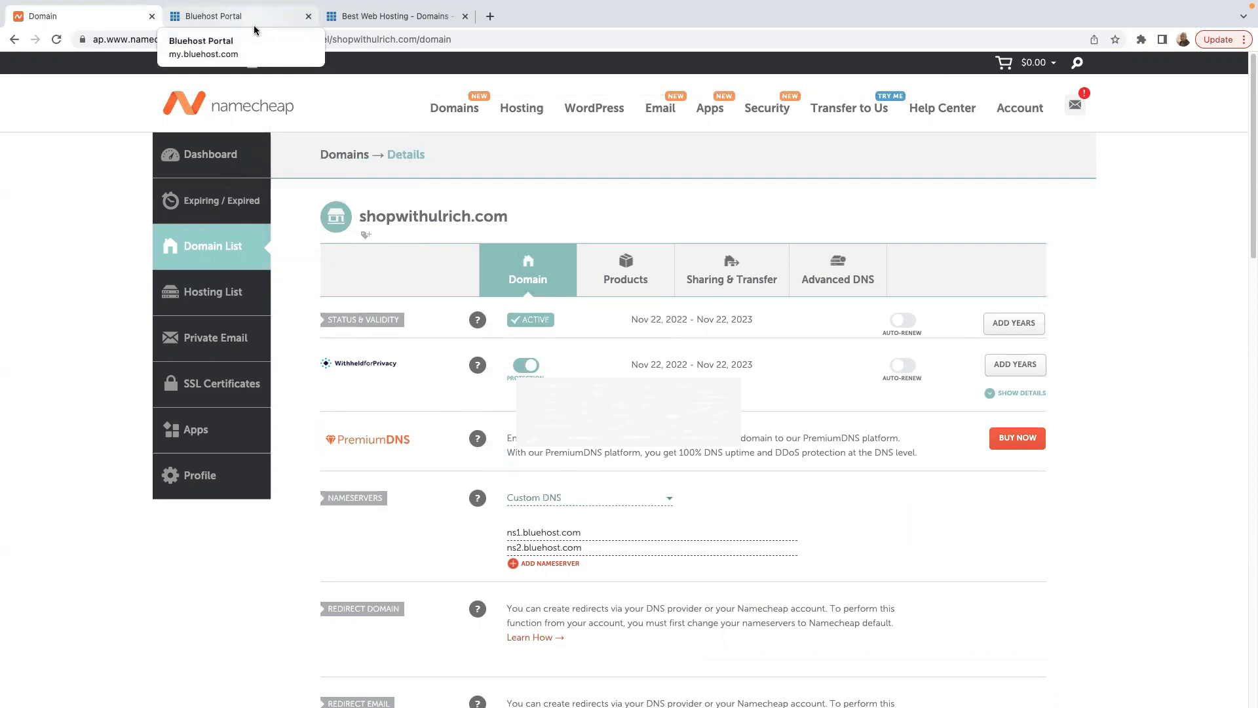
Step: Open Bluehost's Assign Domain page and enter shopwithulrich.com, copied from Namecheap, as a domain not already associated with the account
left_click(230, 22)
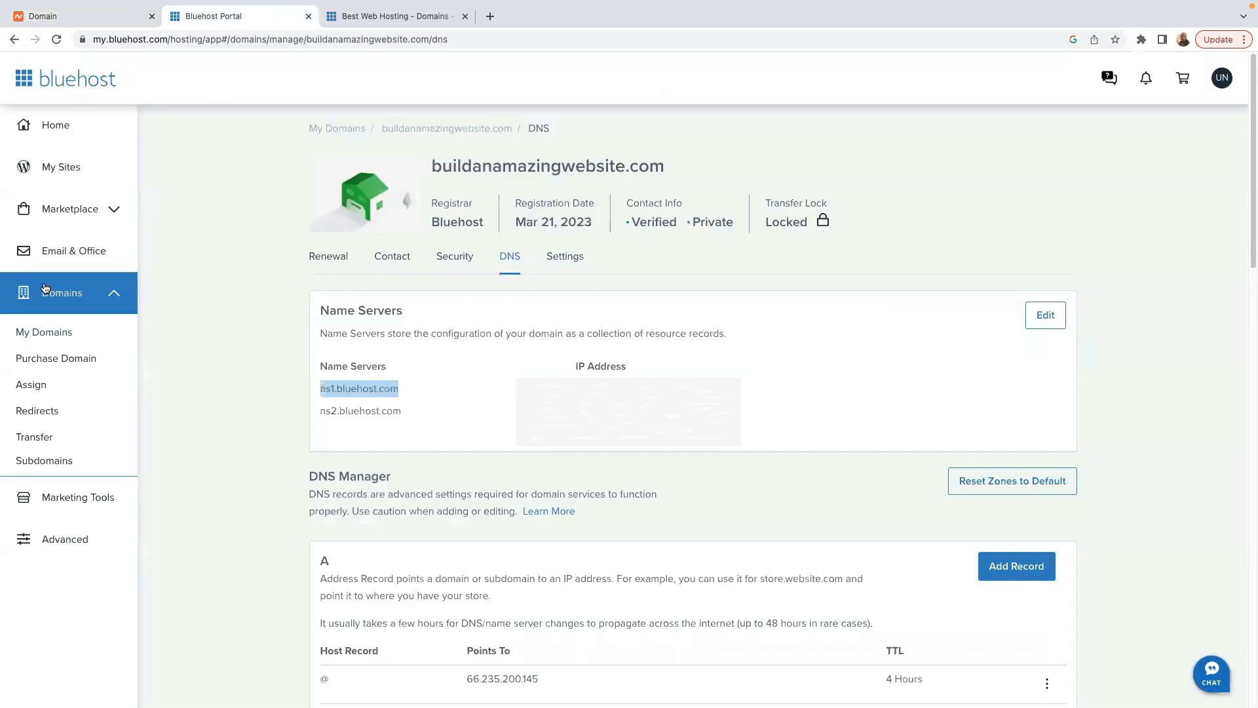
left_click(30, 384)
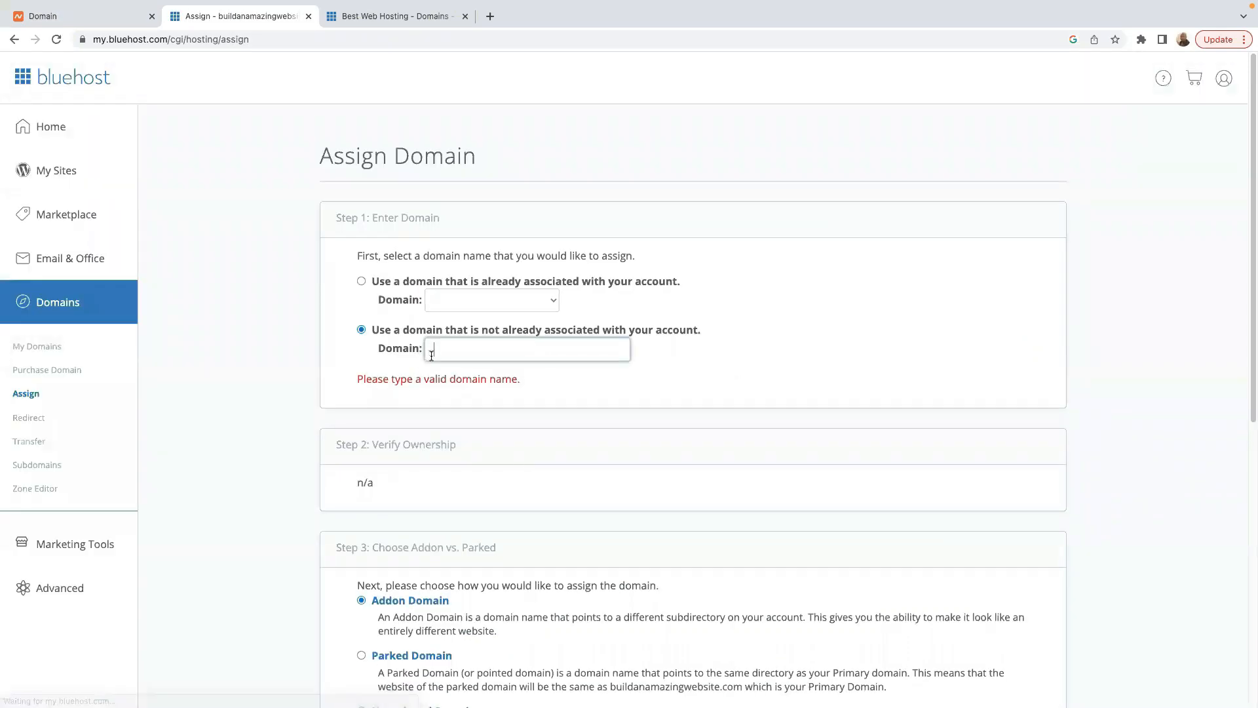
left_click(110, 16)
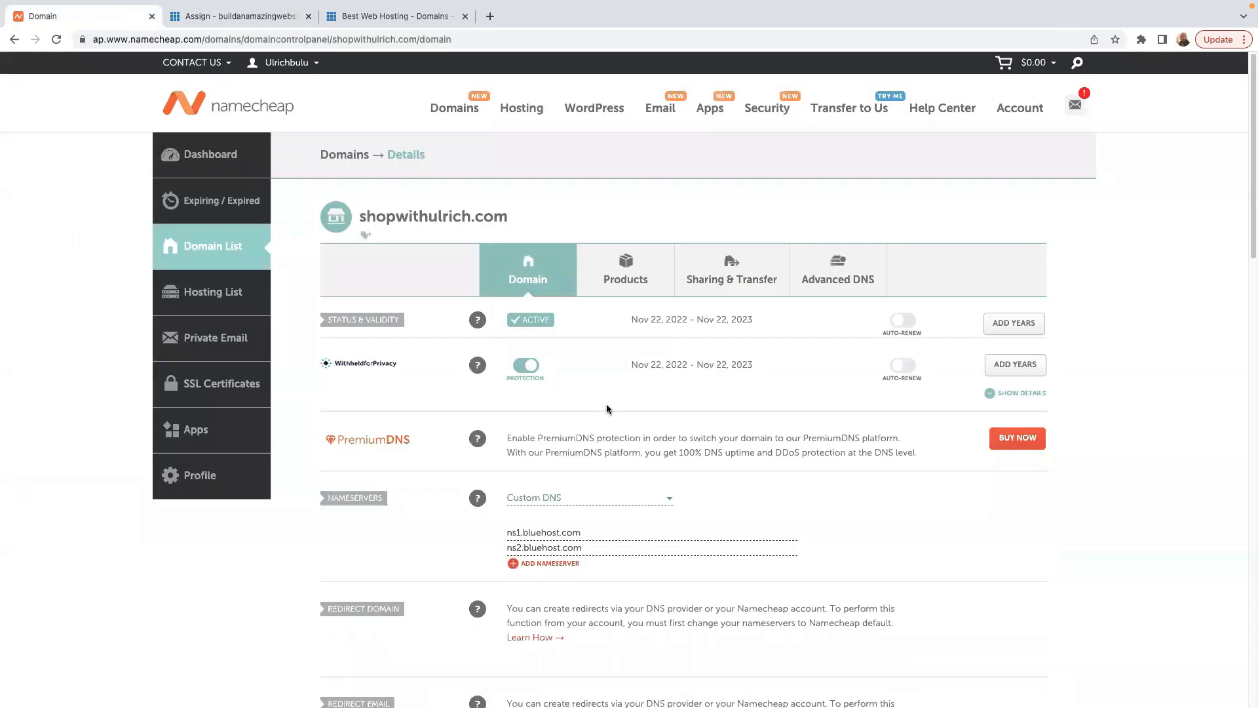
left_click_drag(510, 215, 353, 220)
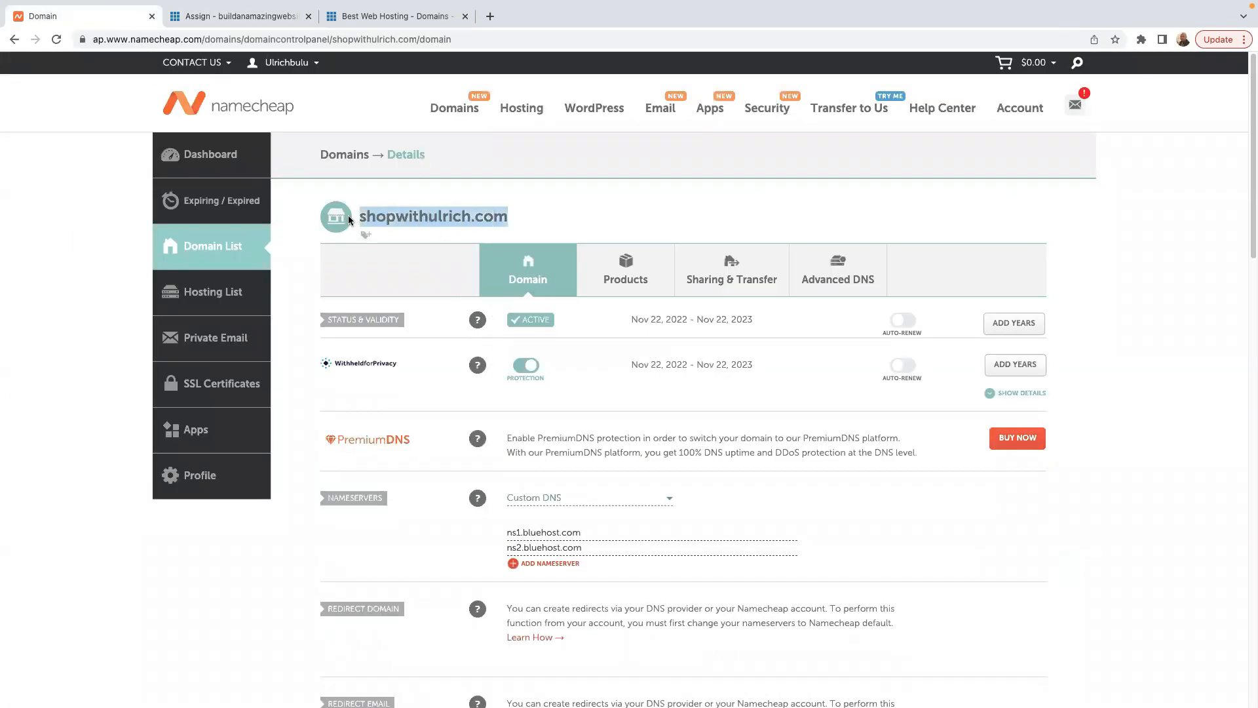
right_click(401, 216)
left_click(427, 249)
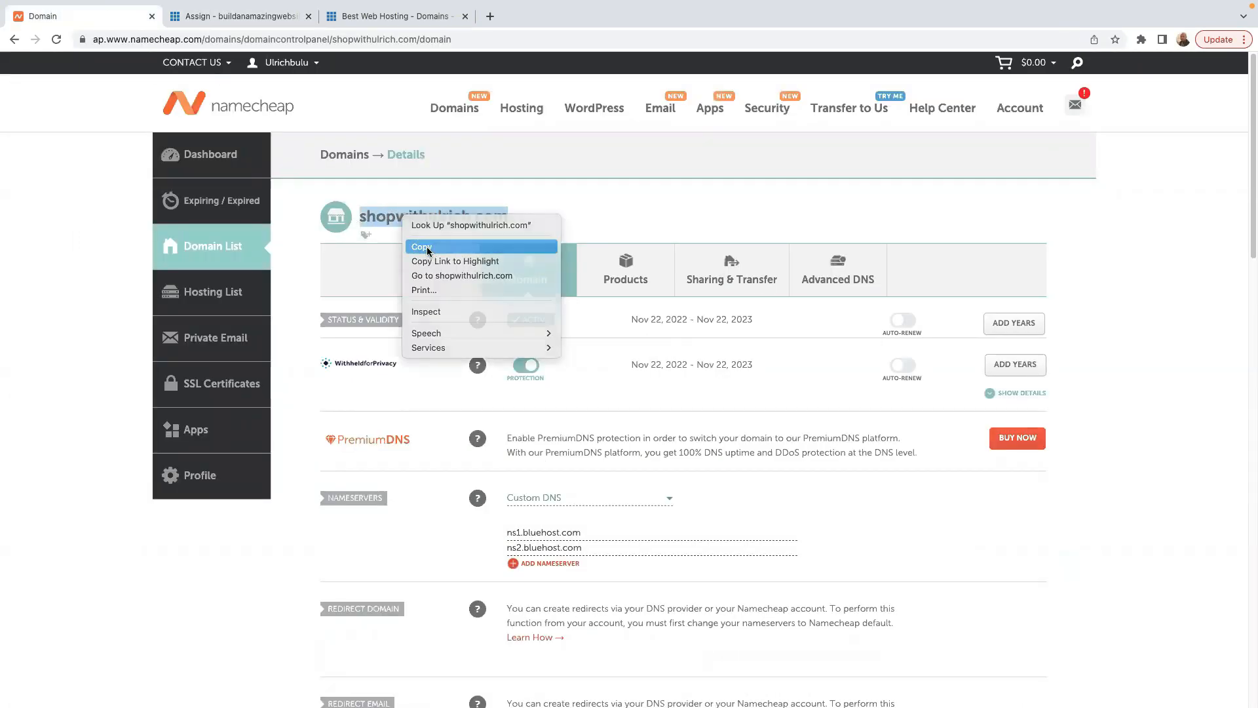
left_click(247, 14)
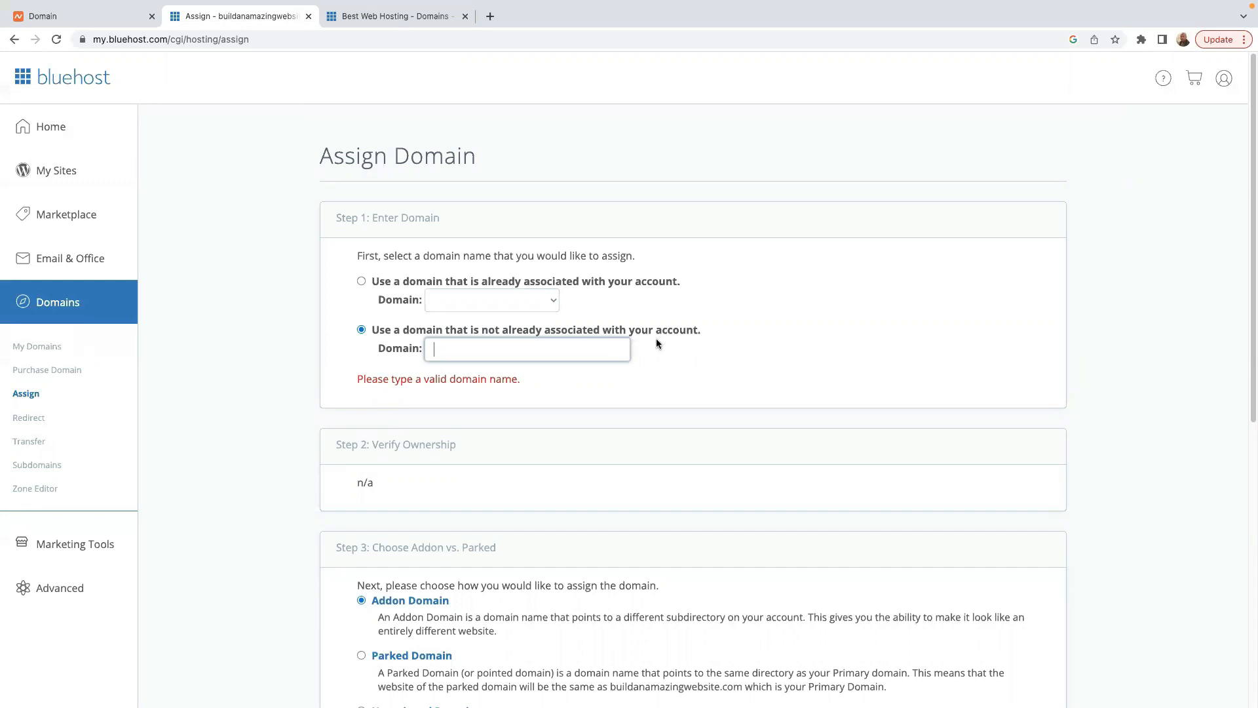
right_click(449, 351)
left_click(473, 441)
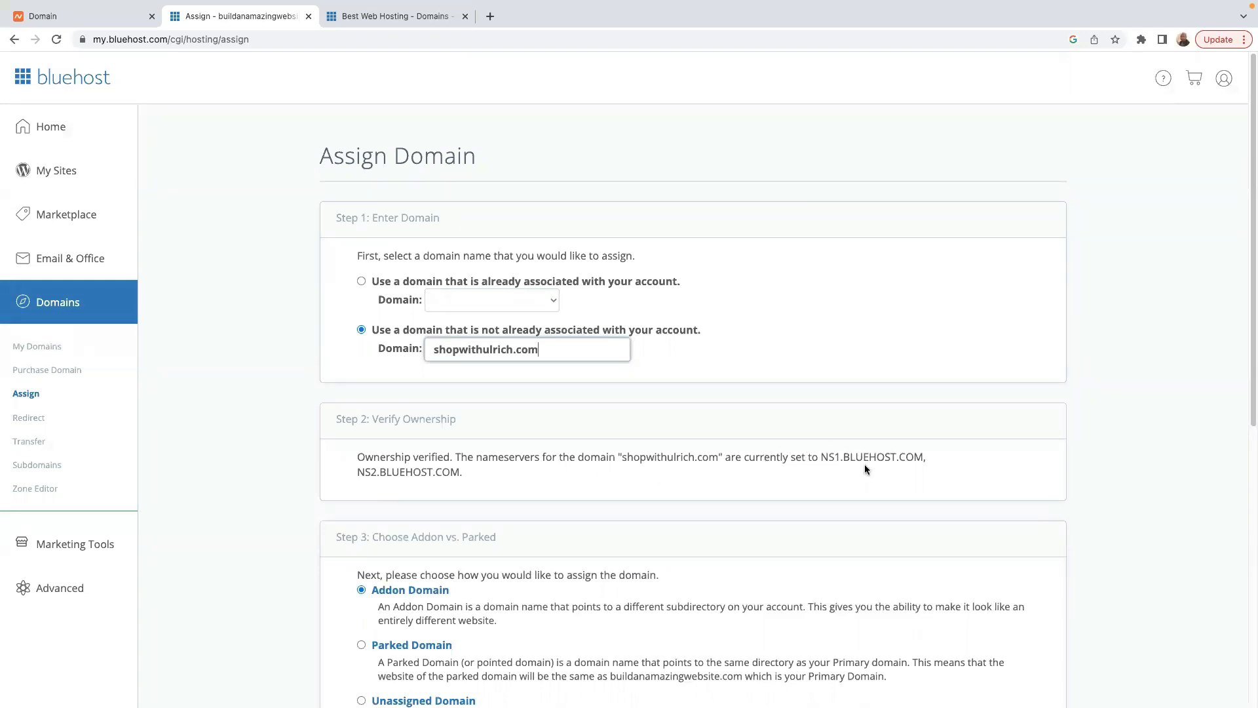
Step: Highlight both nameservers in the ownership verification and compare them with the custom nameservers in Namecheap
mouse_move(821, 457)
left_mouse_down()
mouse_move(960, 448)
mouse_move(822, 461)
left_mouse_up()
left_click(920, 459)
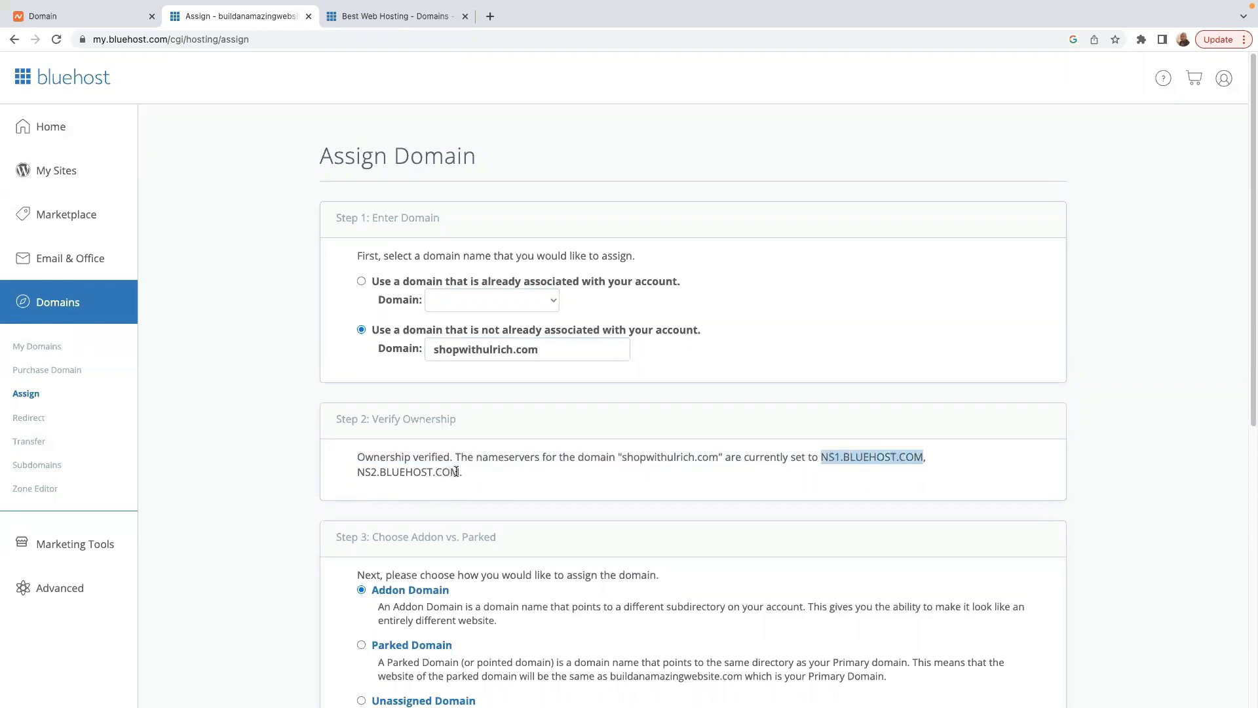
left_click_drag(461, 471, 359, 473)
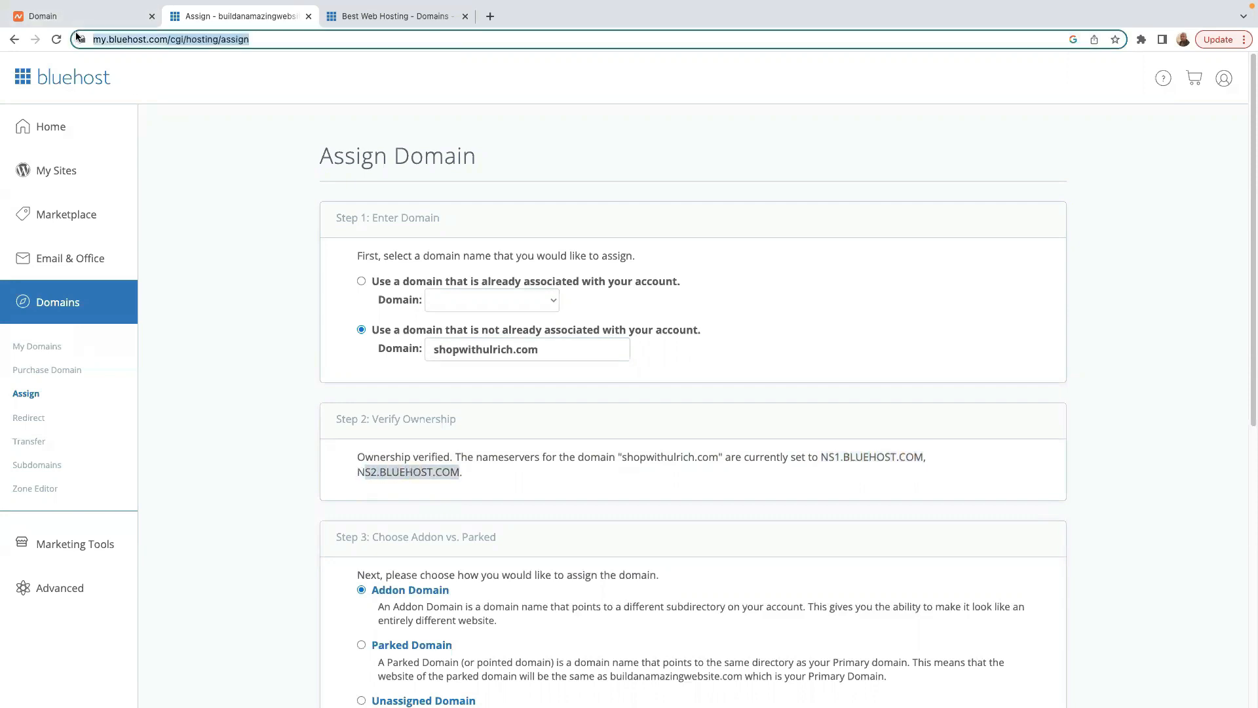
left_click(80, 18)
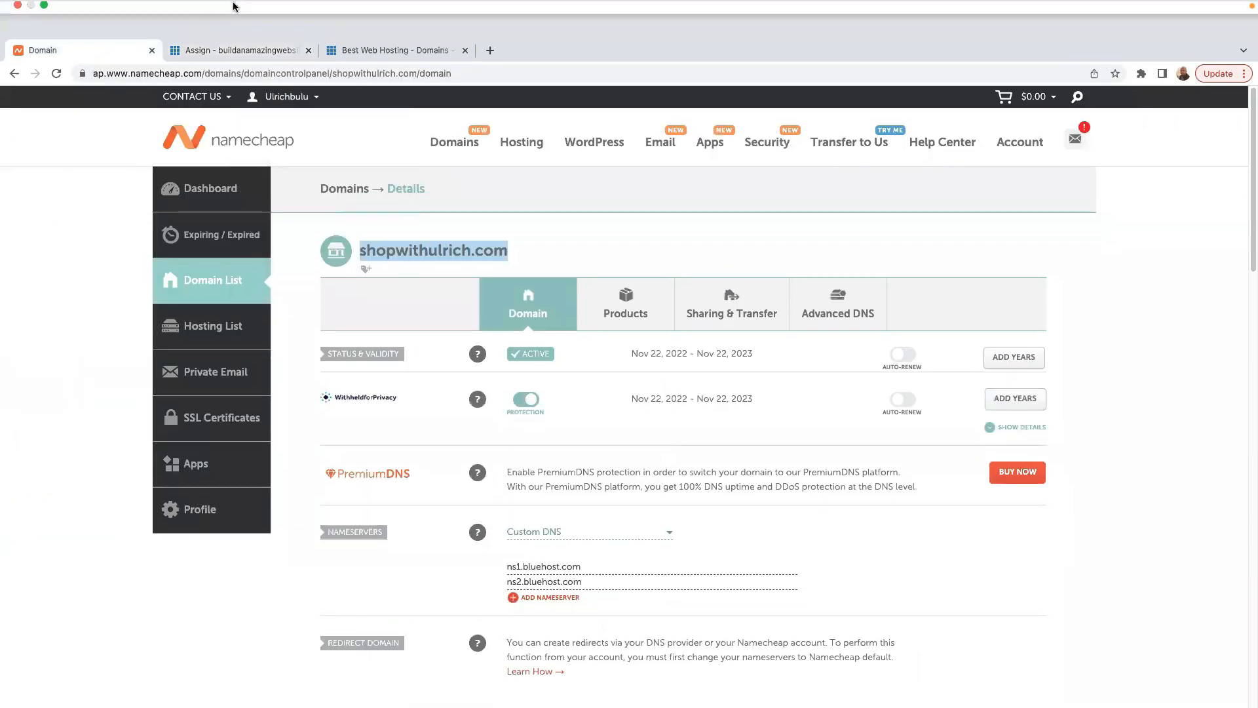
left_click(246, 49)
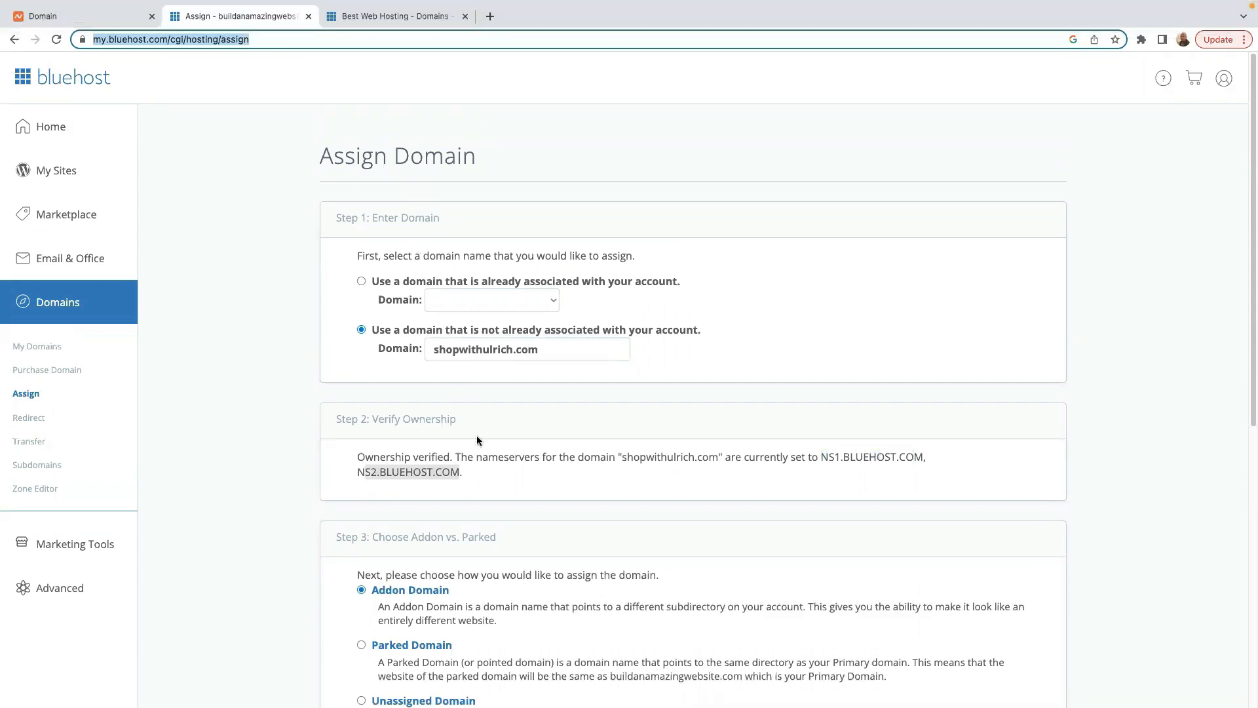
left_click(474, 466)
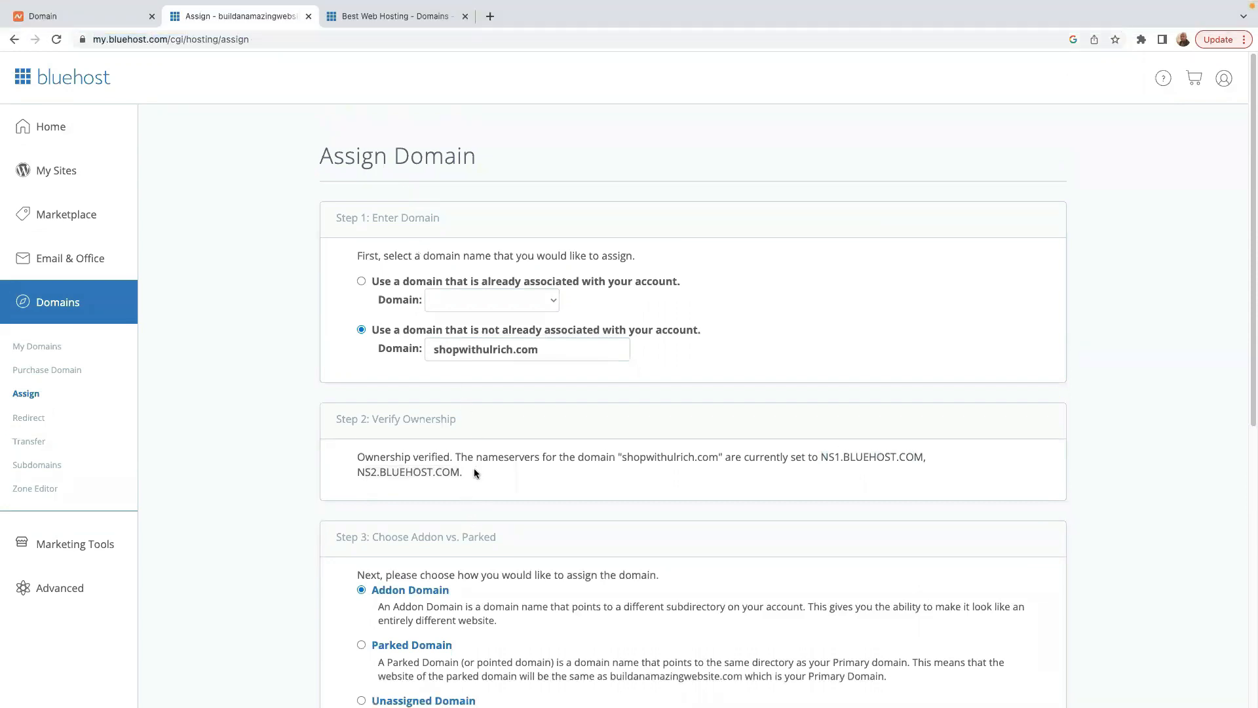
Step: Assign shopwithulrich.com as an Addon Domain with a new public_html directory and sub-domain, both named shopwithulrich
scroll(474, 469, "down", 1)
scroll(474, 470, "down", 1)
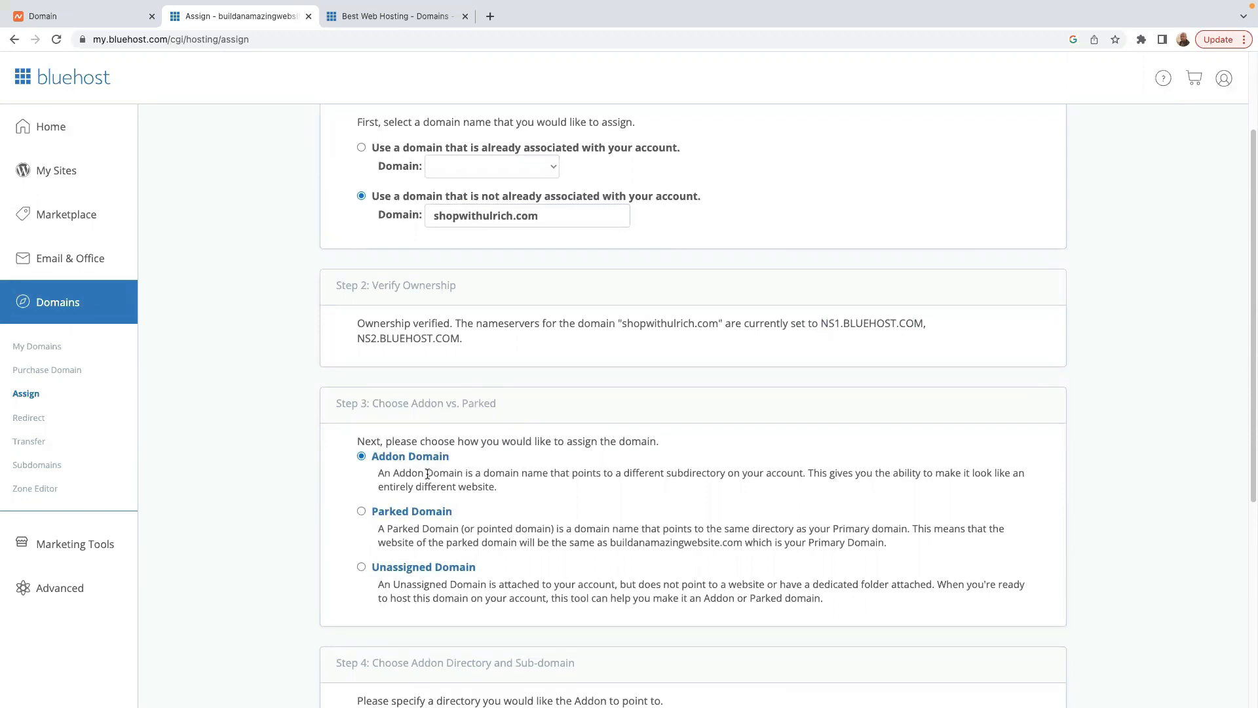
scroll(427, 474, "down", 1)
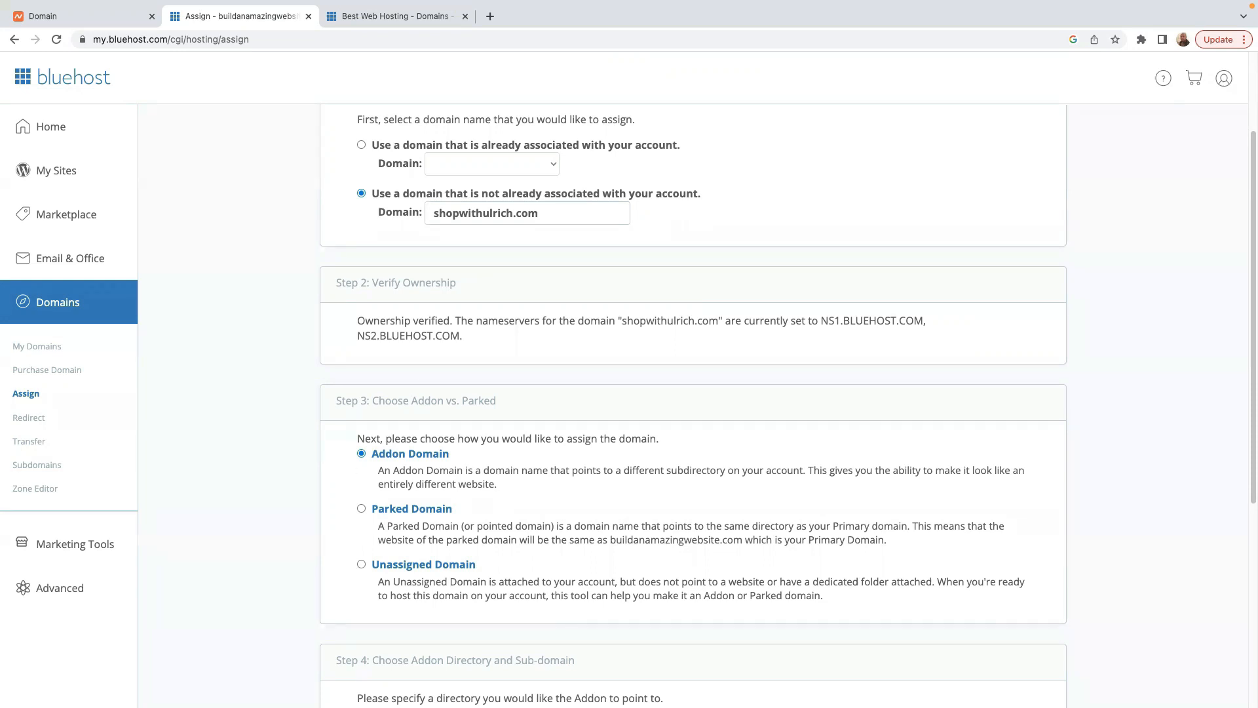
scroll(464, 490, "up", 2)
scroll(452, 492, "down", 5)
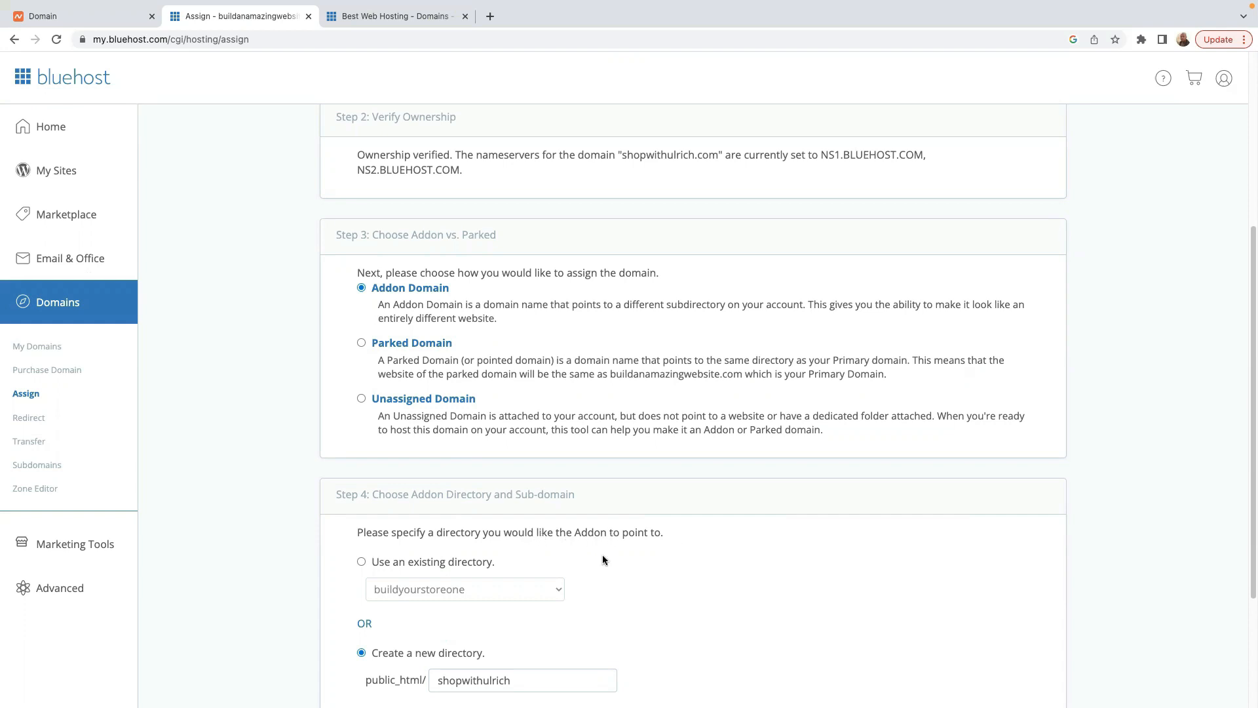
scroll(545, 592, "down", 1)
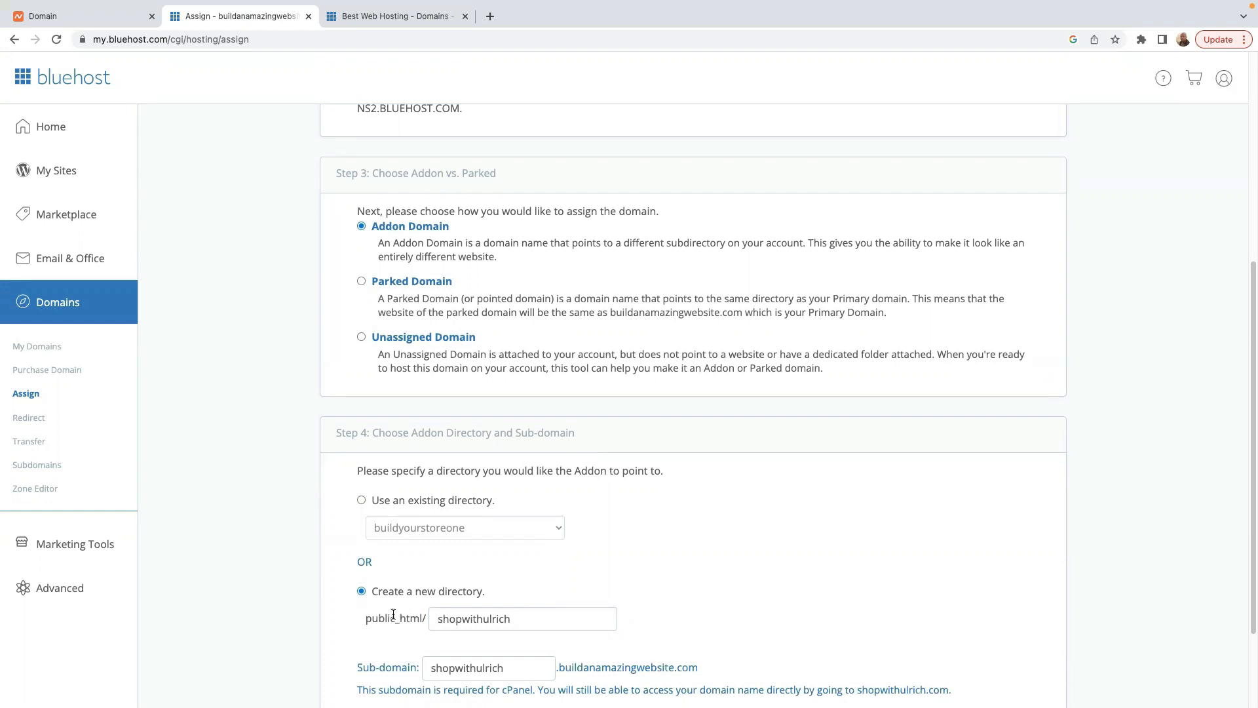
scroll(547, 613, "down", 3)
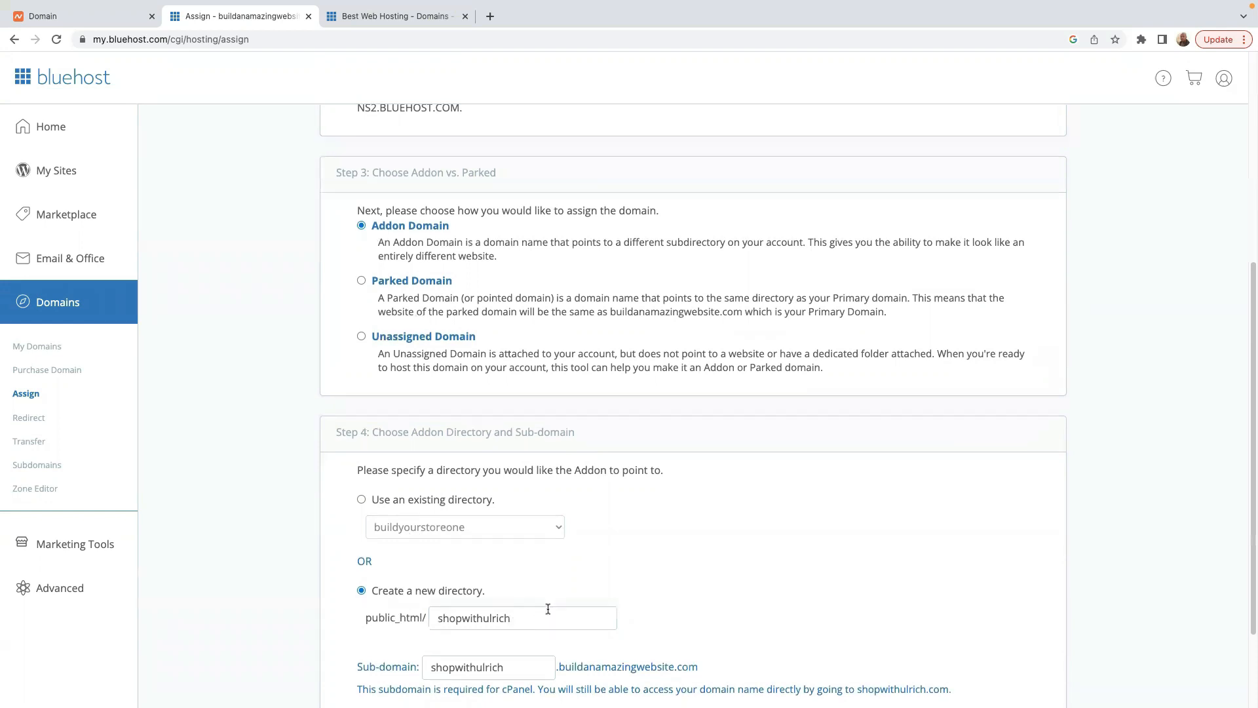
scroll(536, 595, "down", 1)
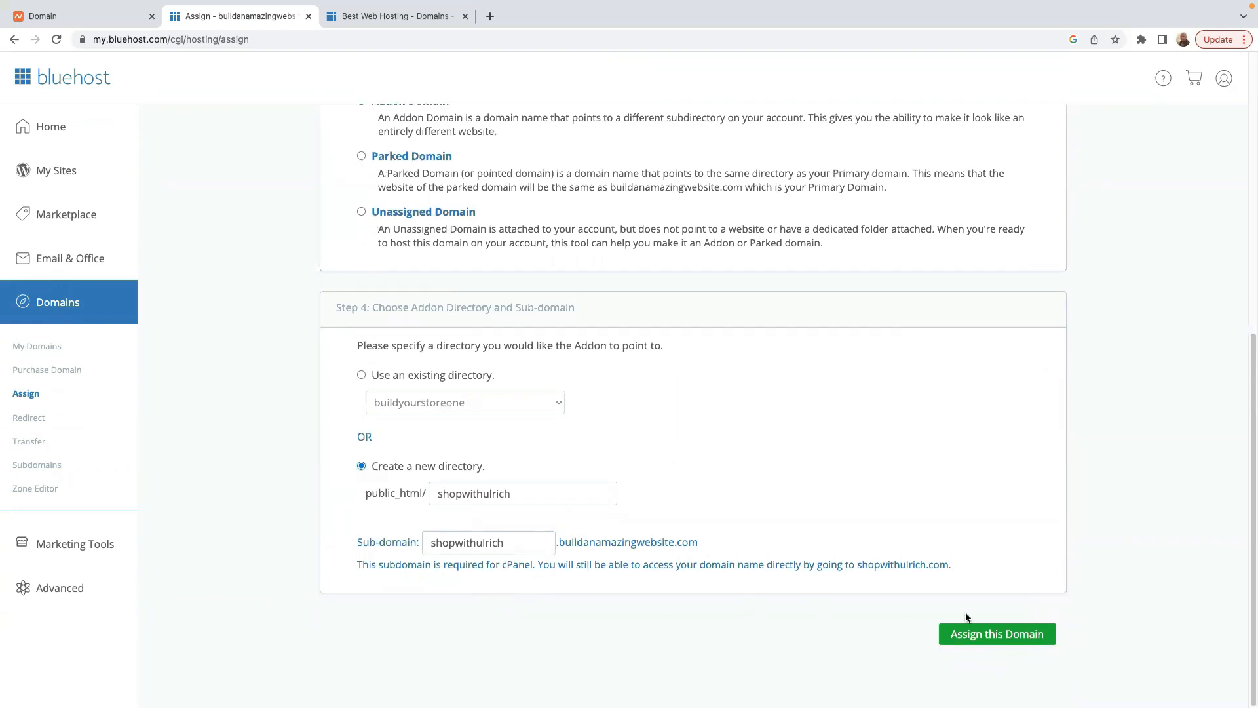
left_click(990, 640)
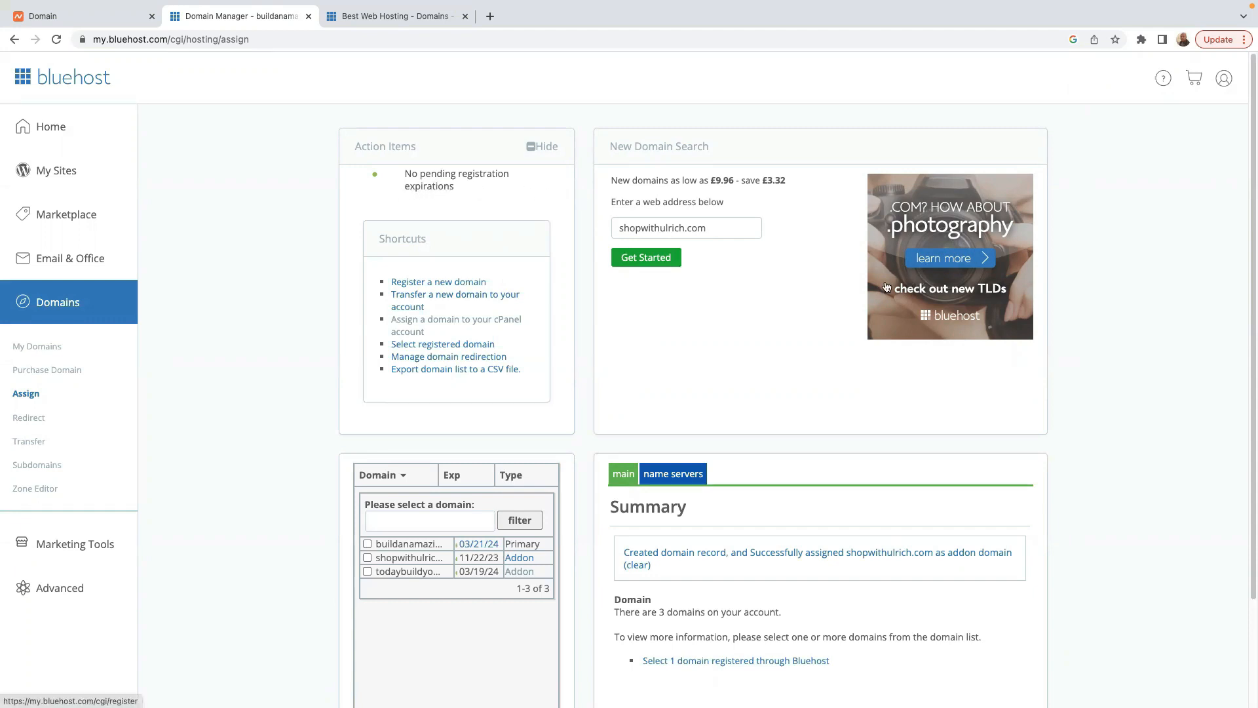
Step: Review the domain manager's summary and open the list of domains owned by the Bluehost account
scroll(779, 346, "down", 1)
scroll(780, 346, "down", 2)
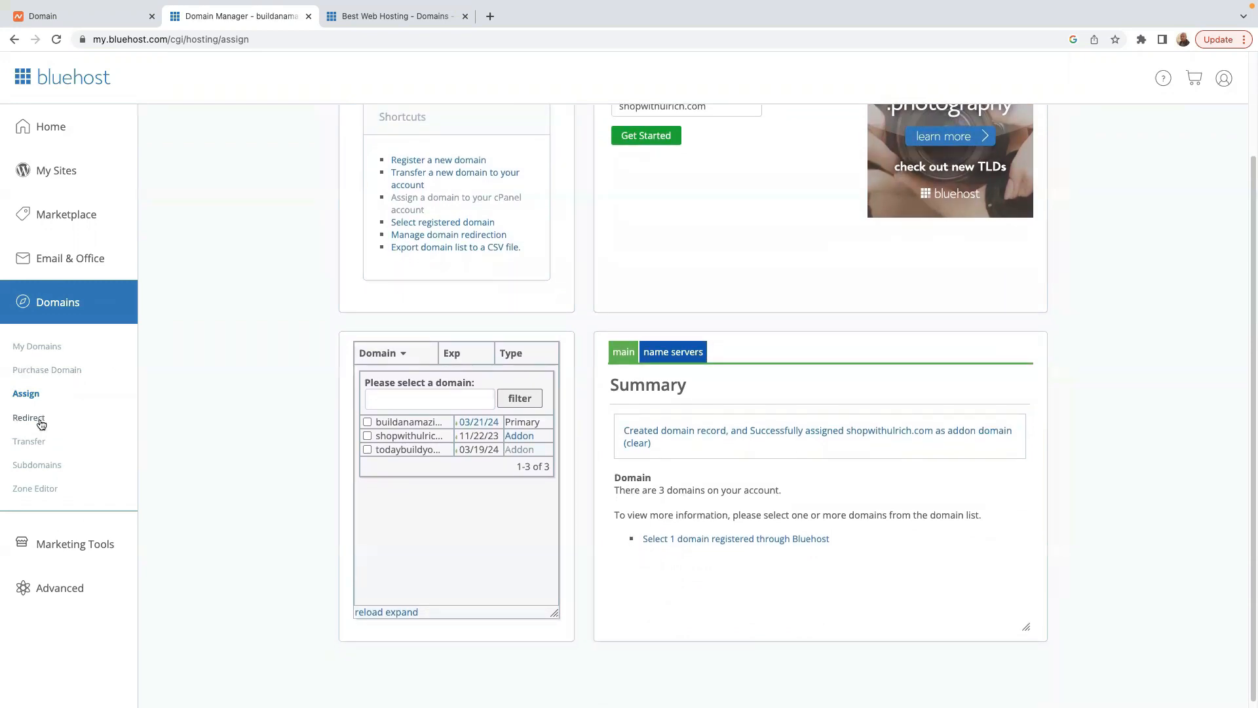
left_click(44, 352)
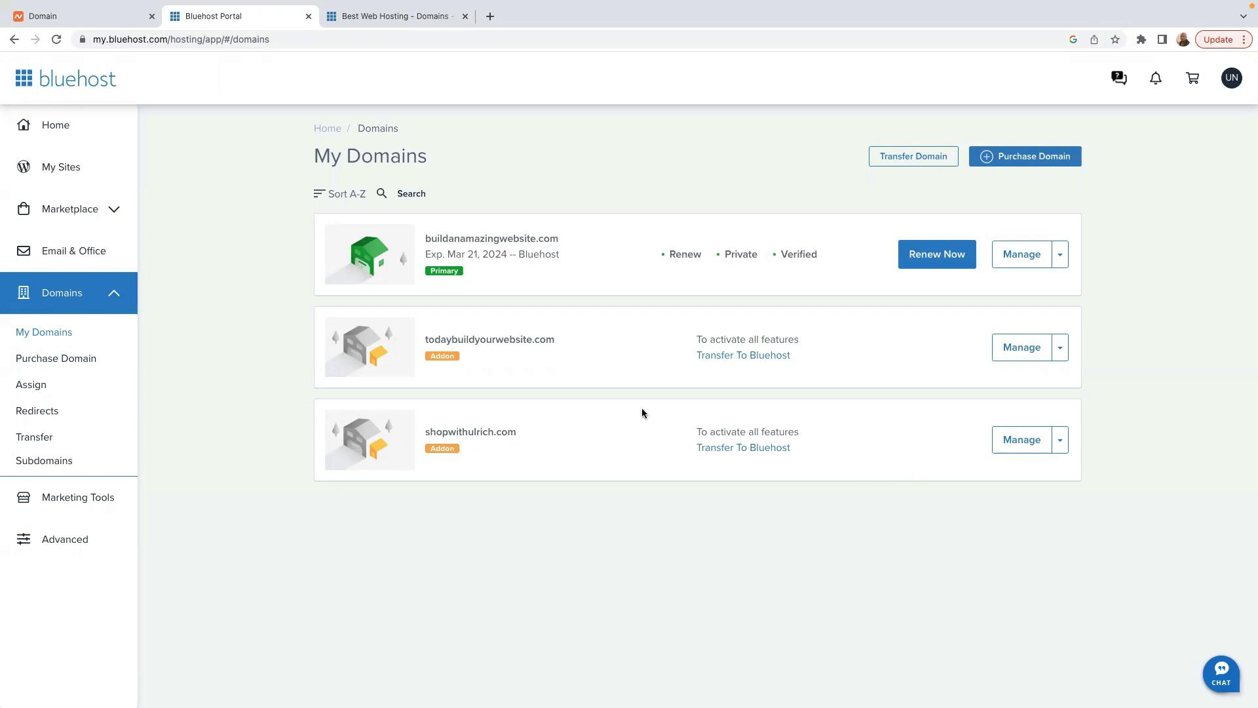
Step: Create a new WordPress site in Bluehost named "shop with Ulrich" with the tagline "It is always great to shop with Ulrich"
left_click(65, 169)
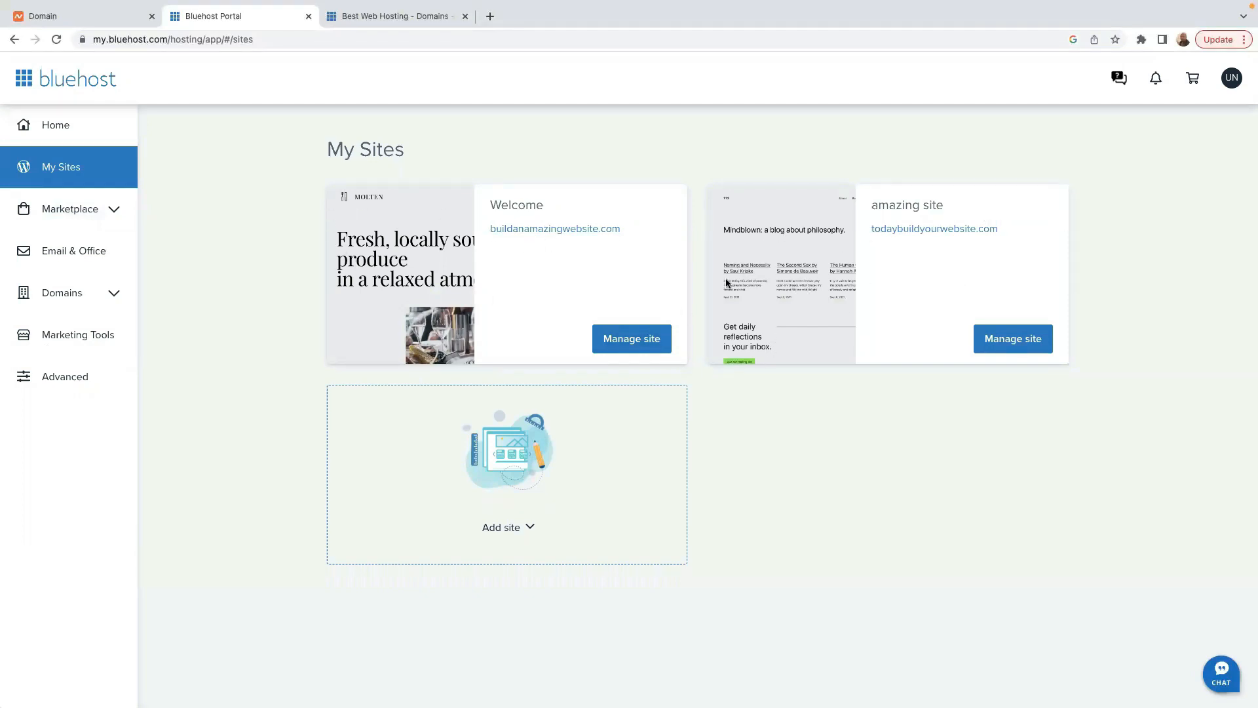
left_click(504, 529)
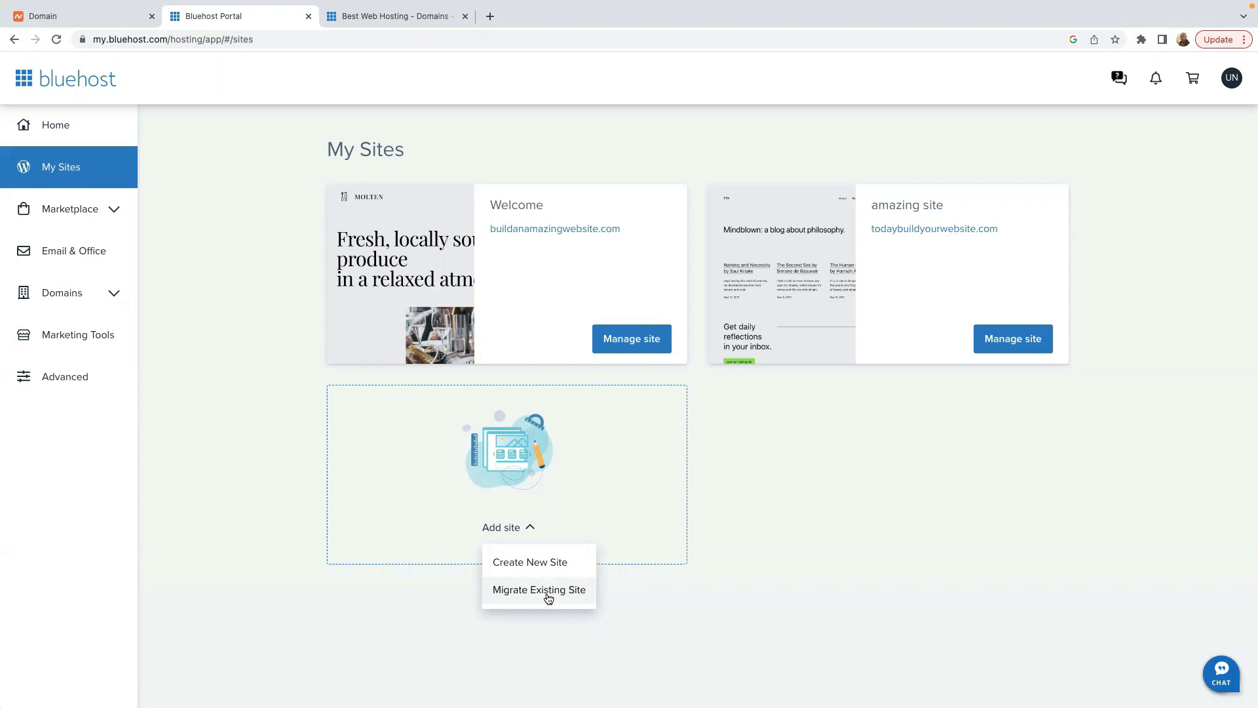
left_click(540, 561)
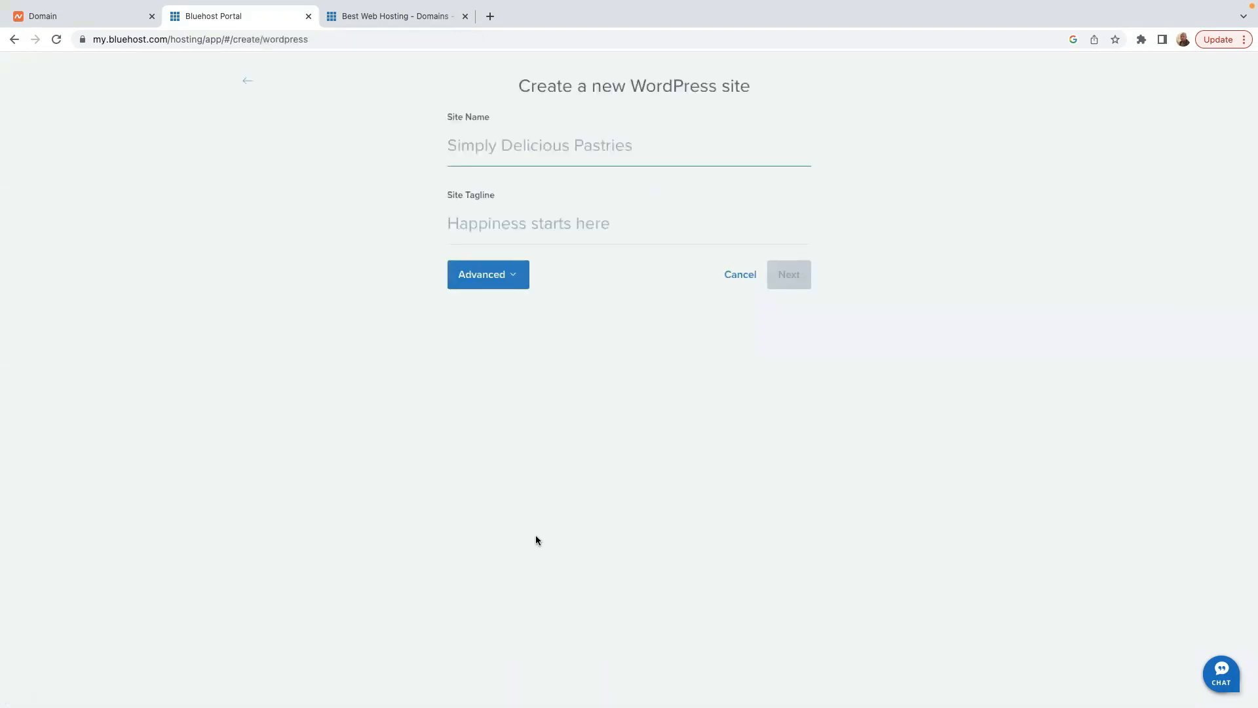
type("shop with Ulrich")
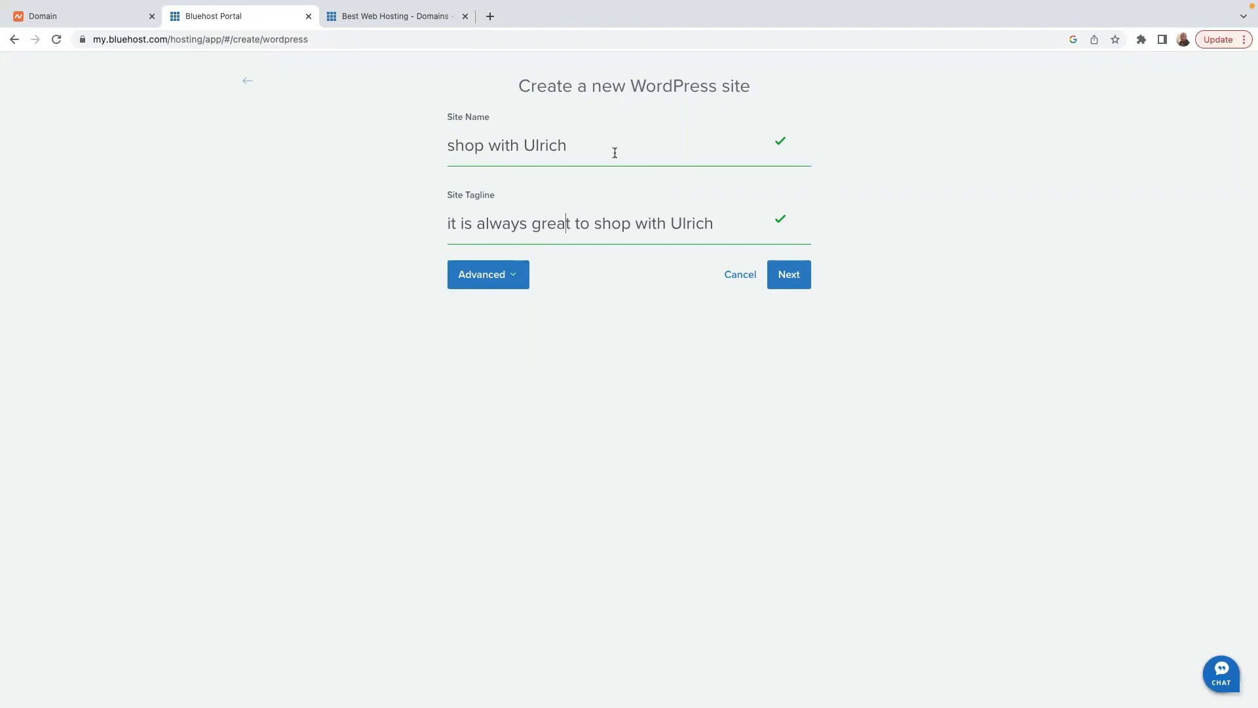
left_click(451, 223)
left_click(792, 276)
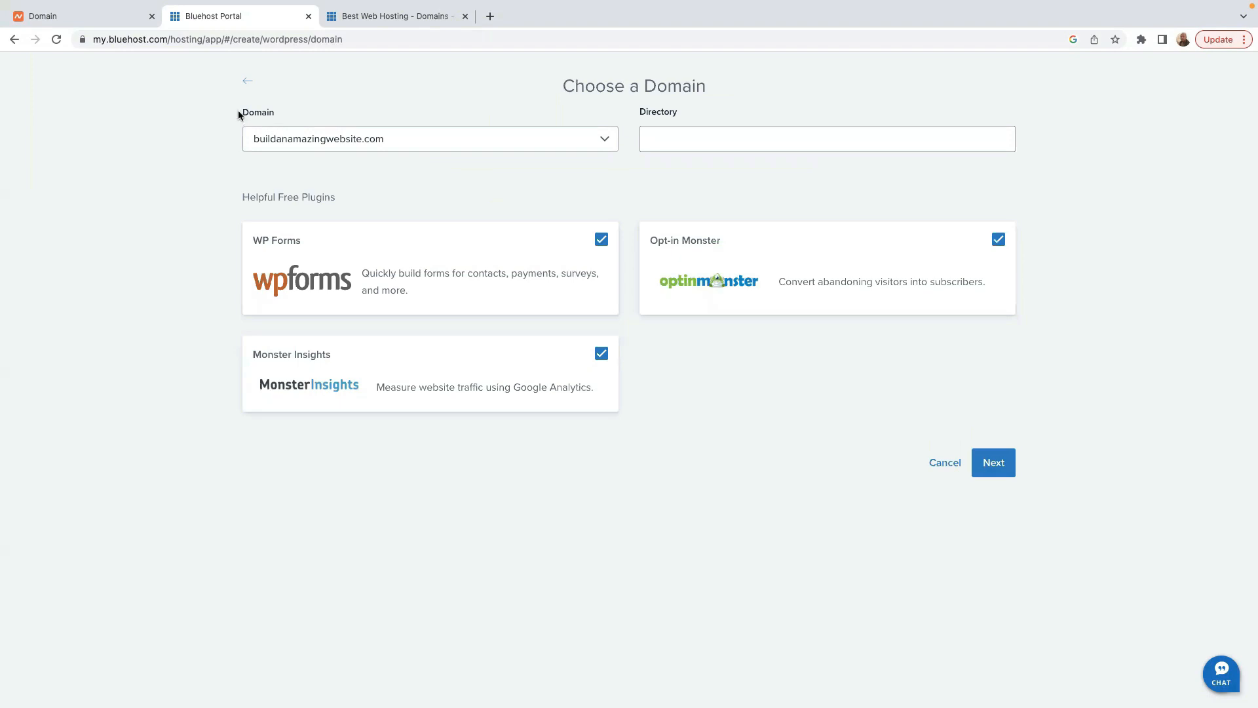
Step: Install the site on shopwithulrich.com without the WP Forms, Monster Insights and Opt-in Monster plugins, skipping the site purpose question
left_click(582, 144)
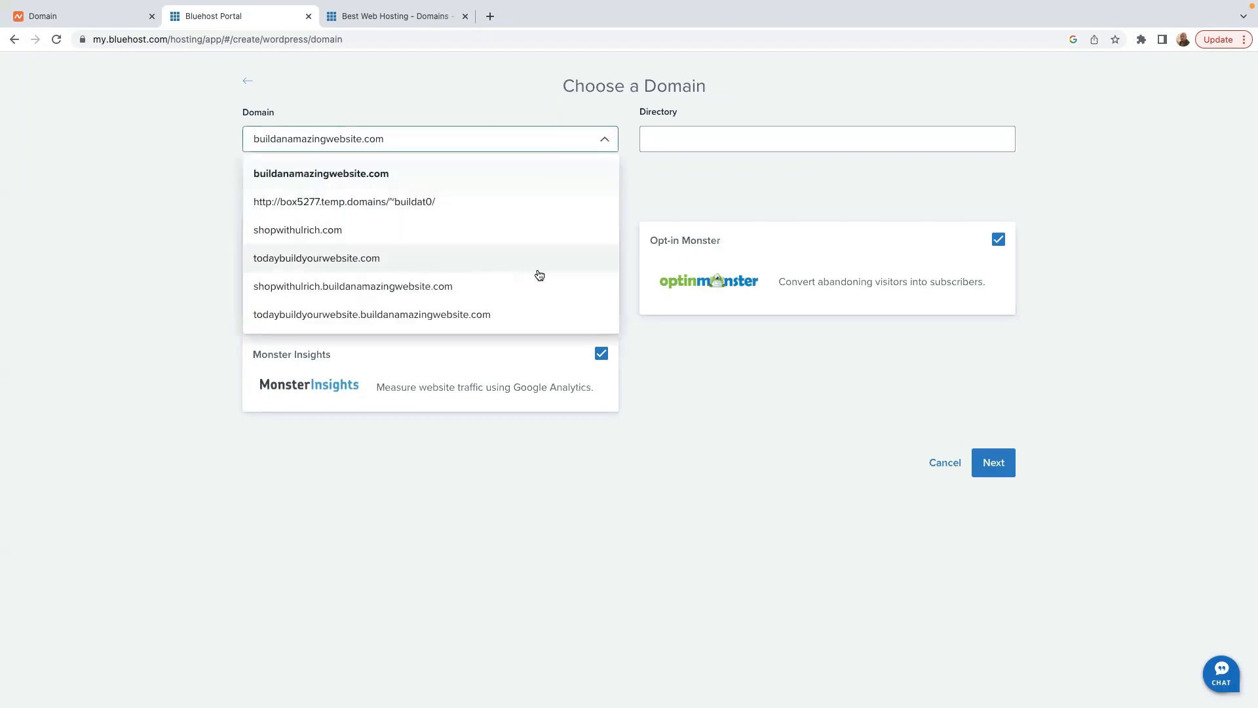
left_click(324, 237)
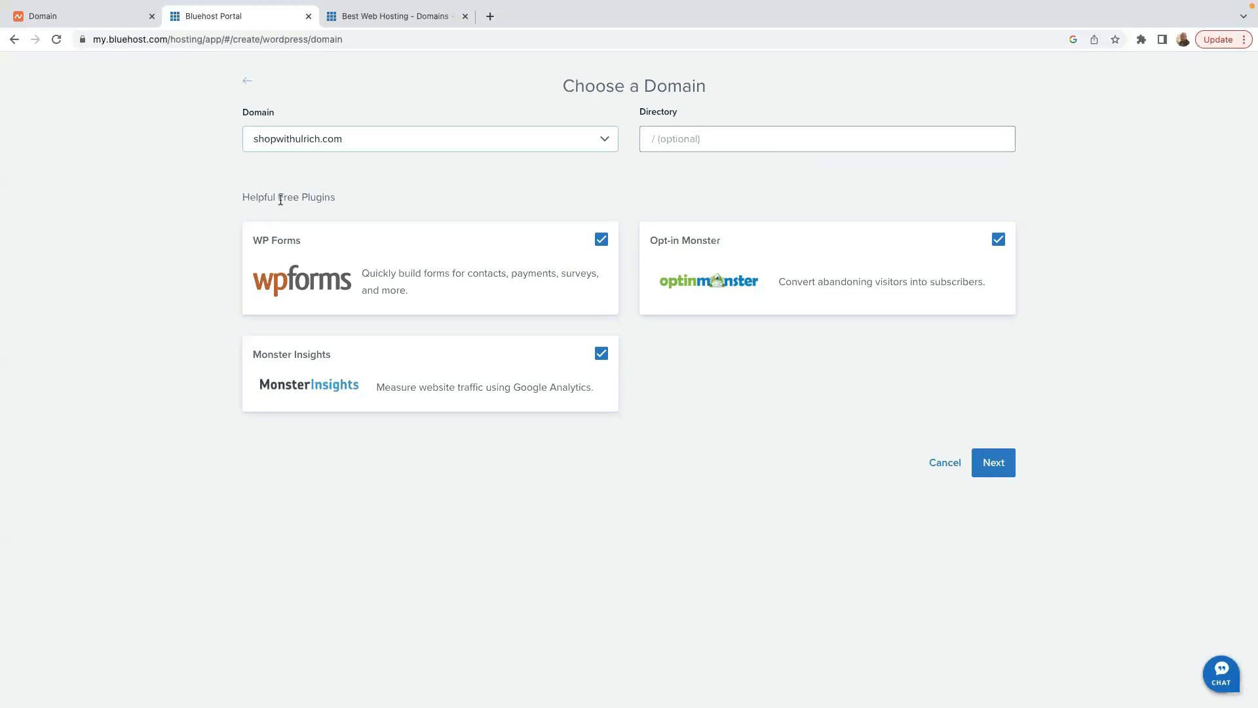
left_click(601, 240)
left_click(602, 354)
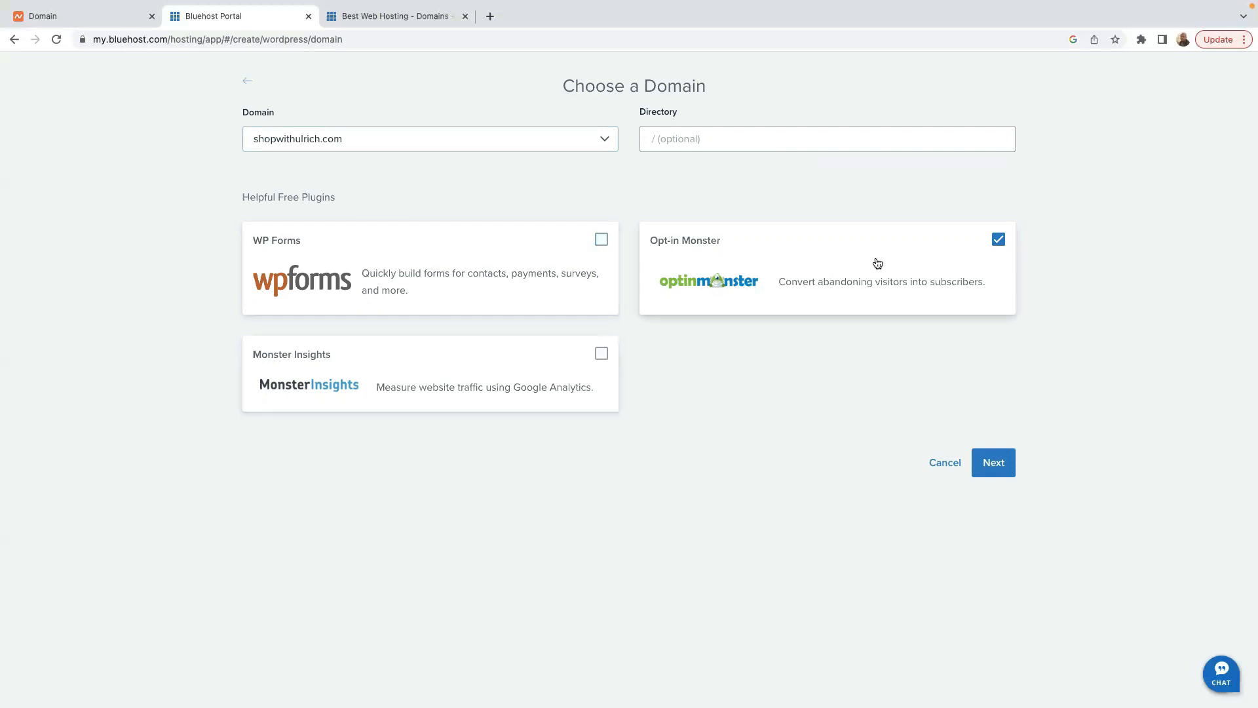
left_click(998, 239)
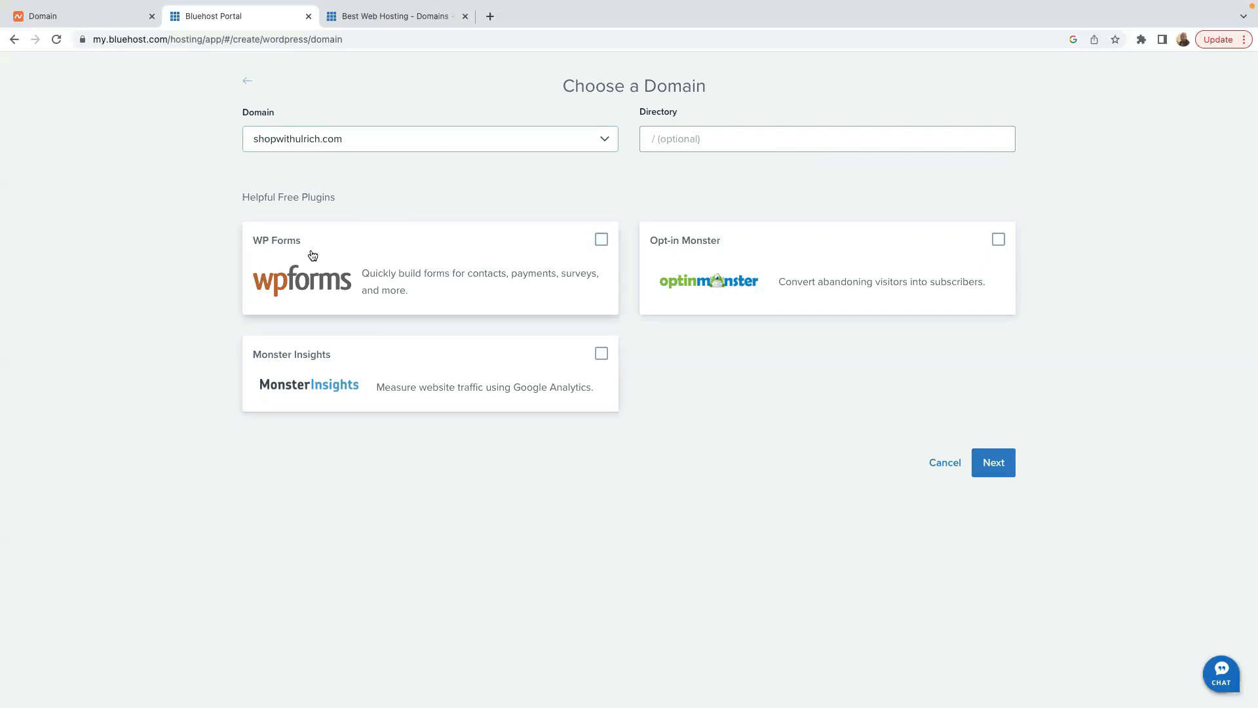
left_click(994, 463)
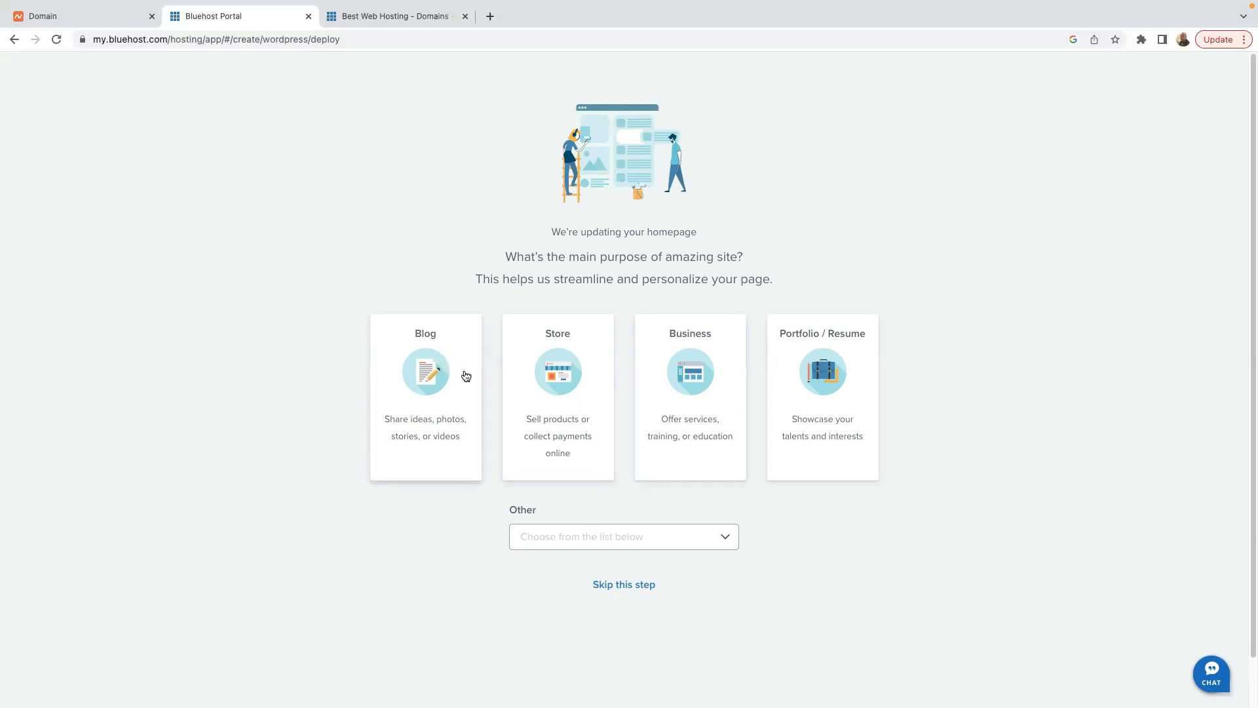
left_click(627, 583)
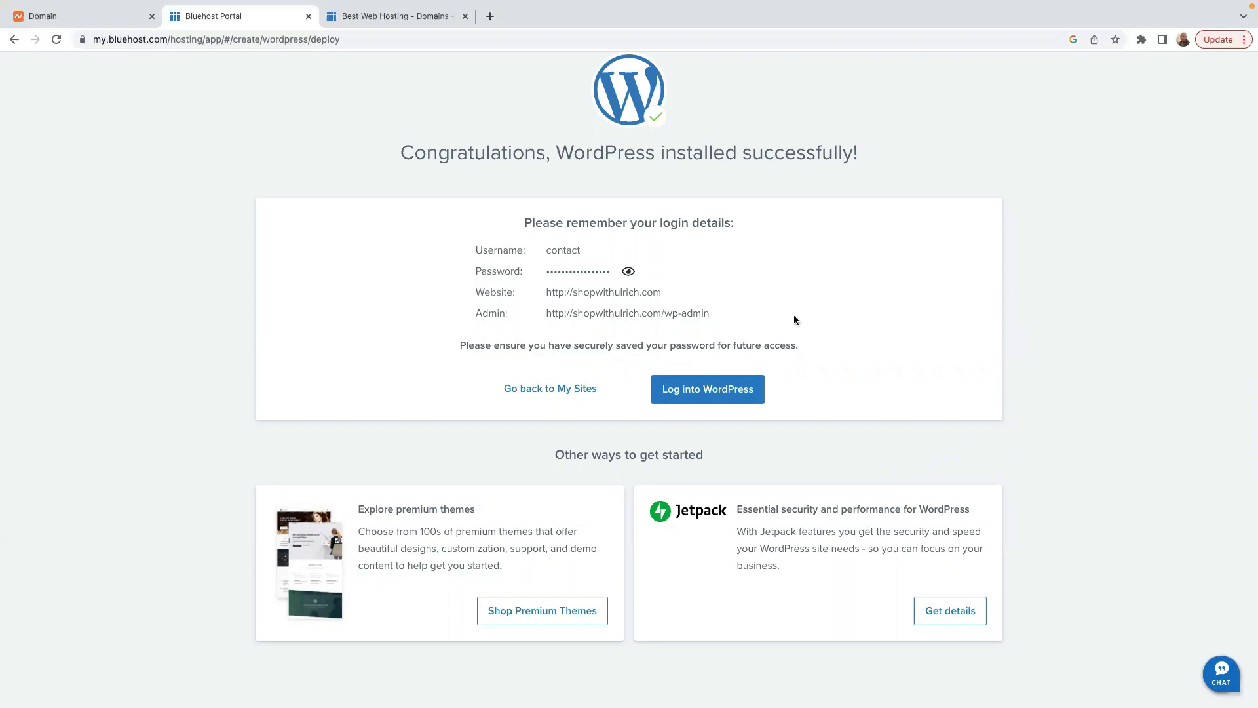
Step: Reveal the generated WordPress password in the login details and copy it
left_click(627, 269)
left_click_drag(545, 271, 642, 272)
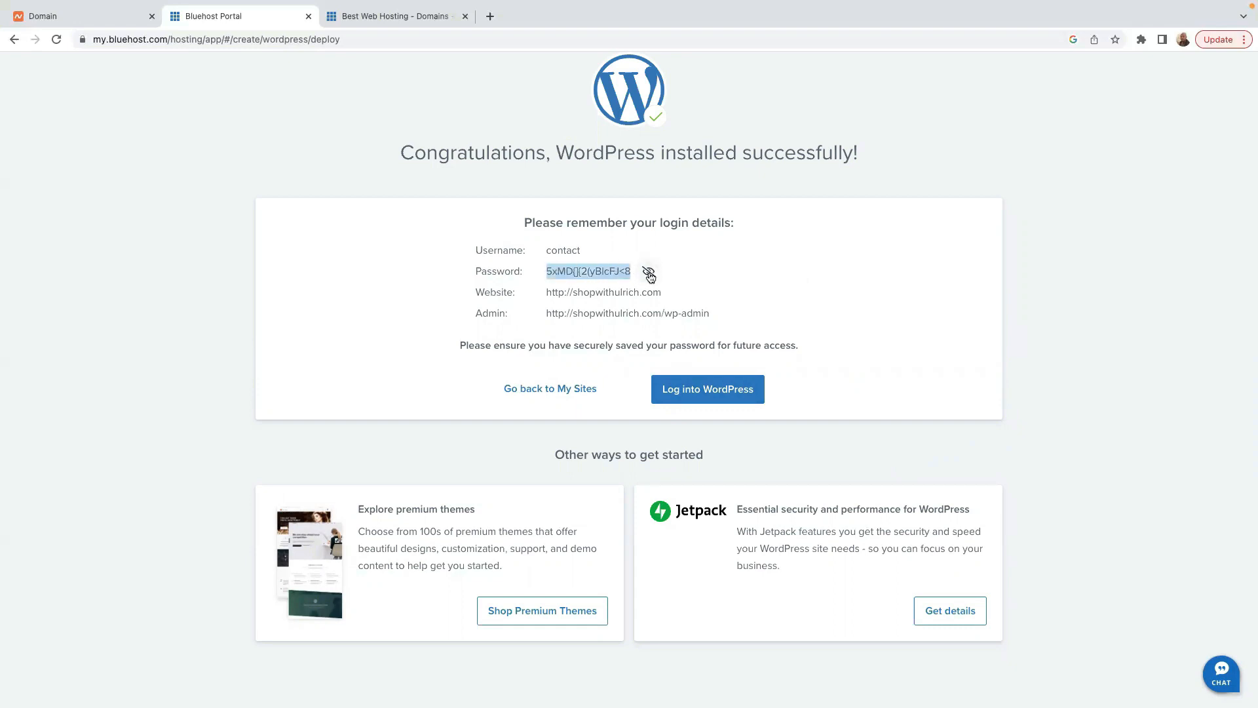
right_click(621, 270)
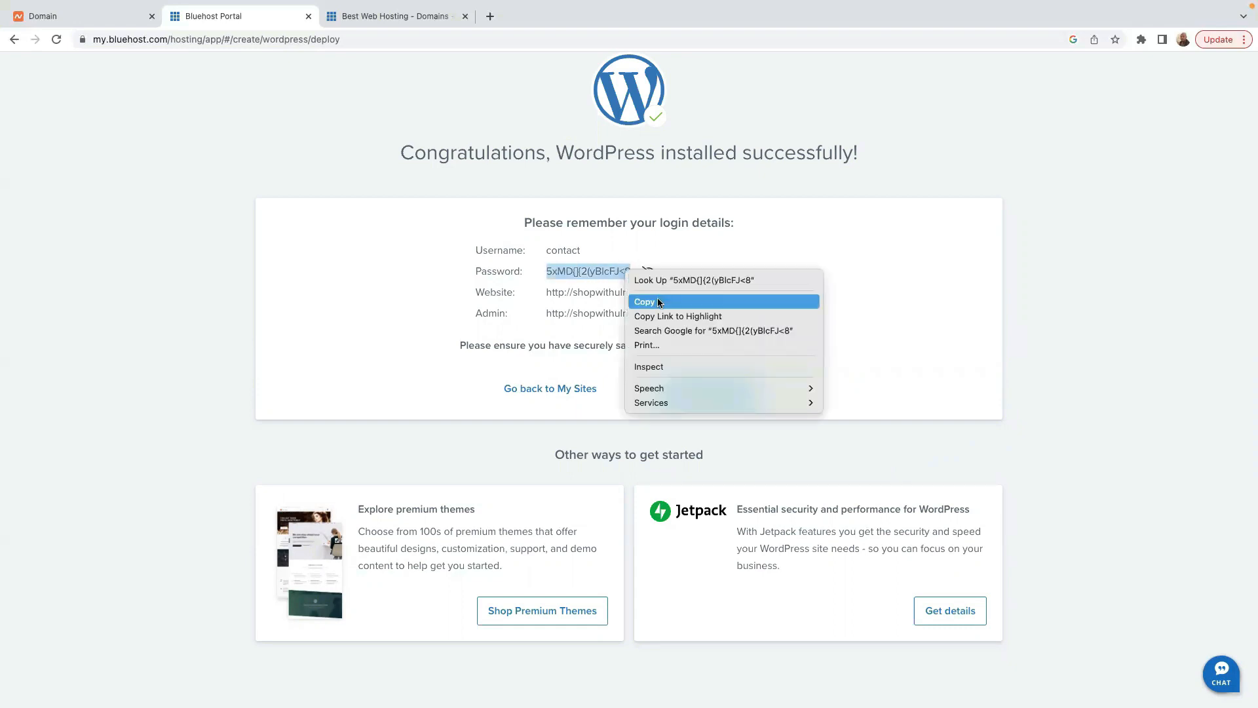
left_click(658, 298)
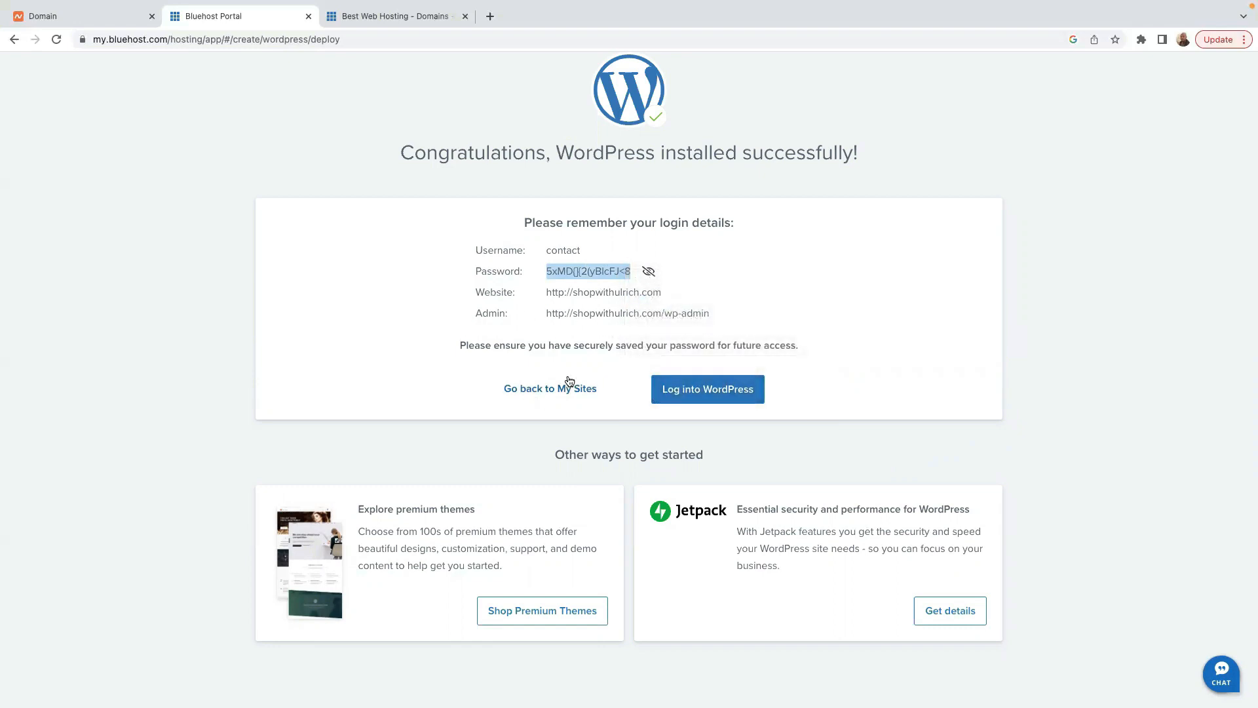
Step: Try to log into WordPress from the installation summary, and return to Bluehost's site list to manage the shopwithulrich.com site
left_click(693, 392)
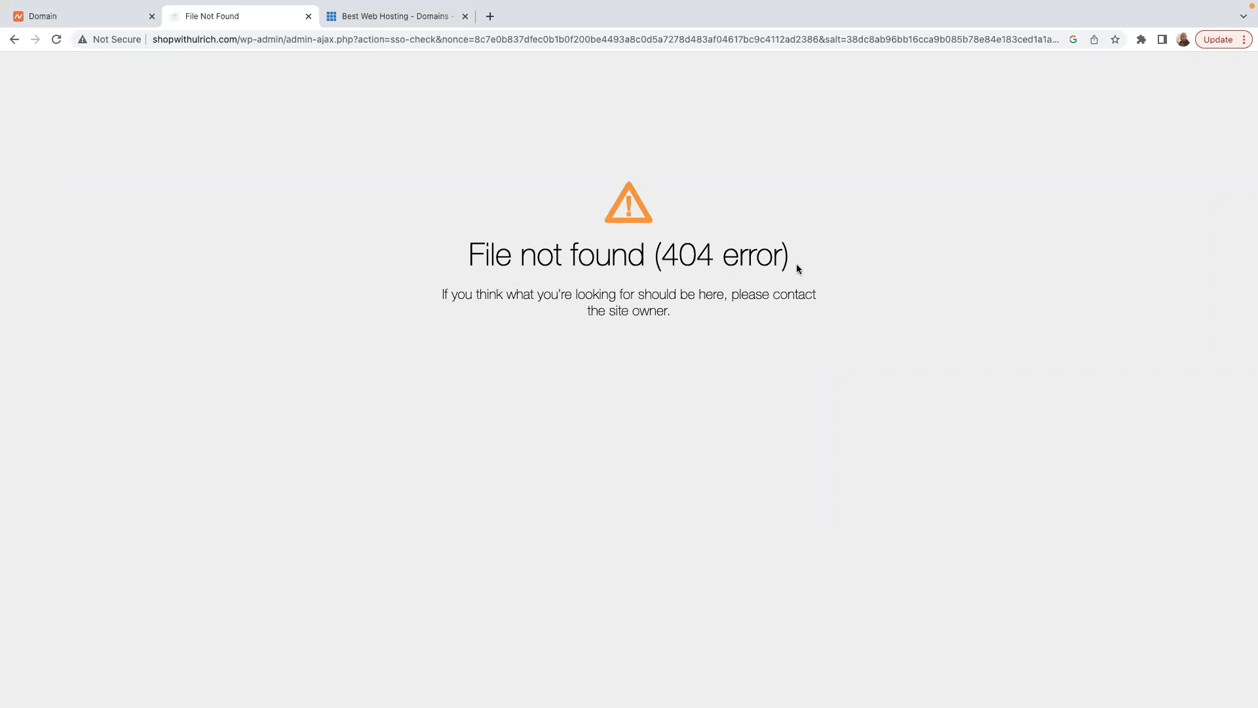
left_click(239, 39)
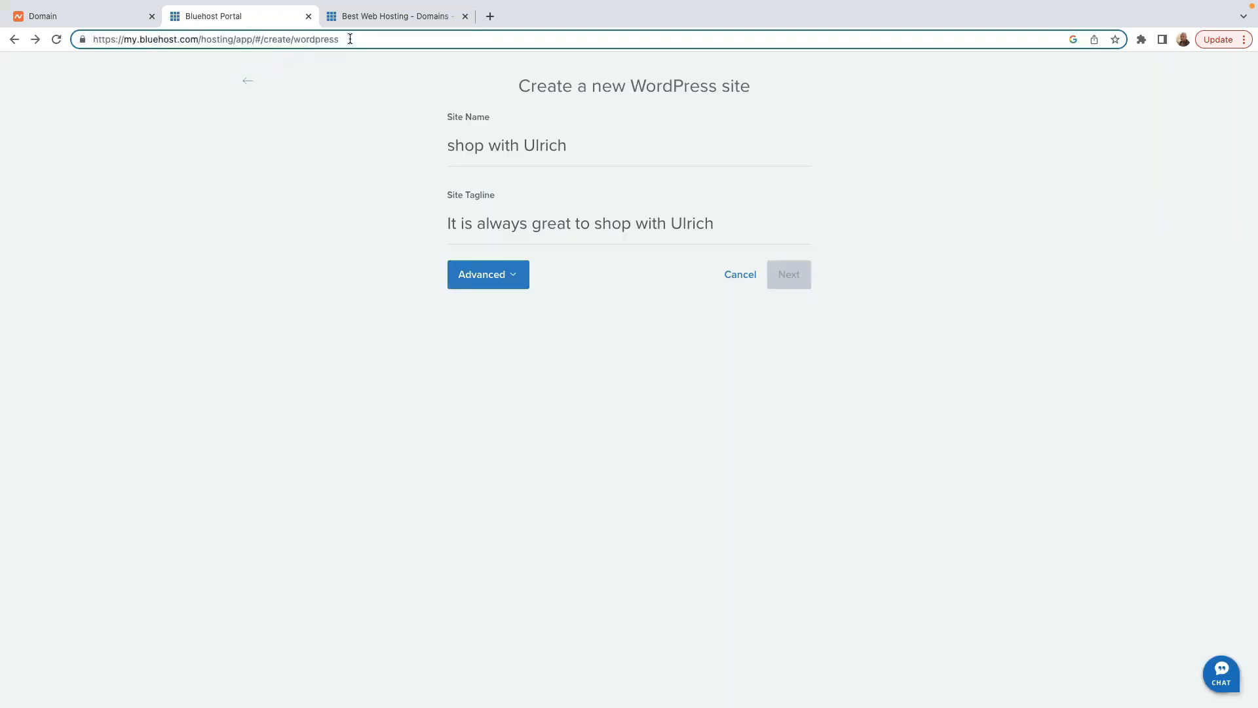
left_click_drag(350, 39, 199, 42)
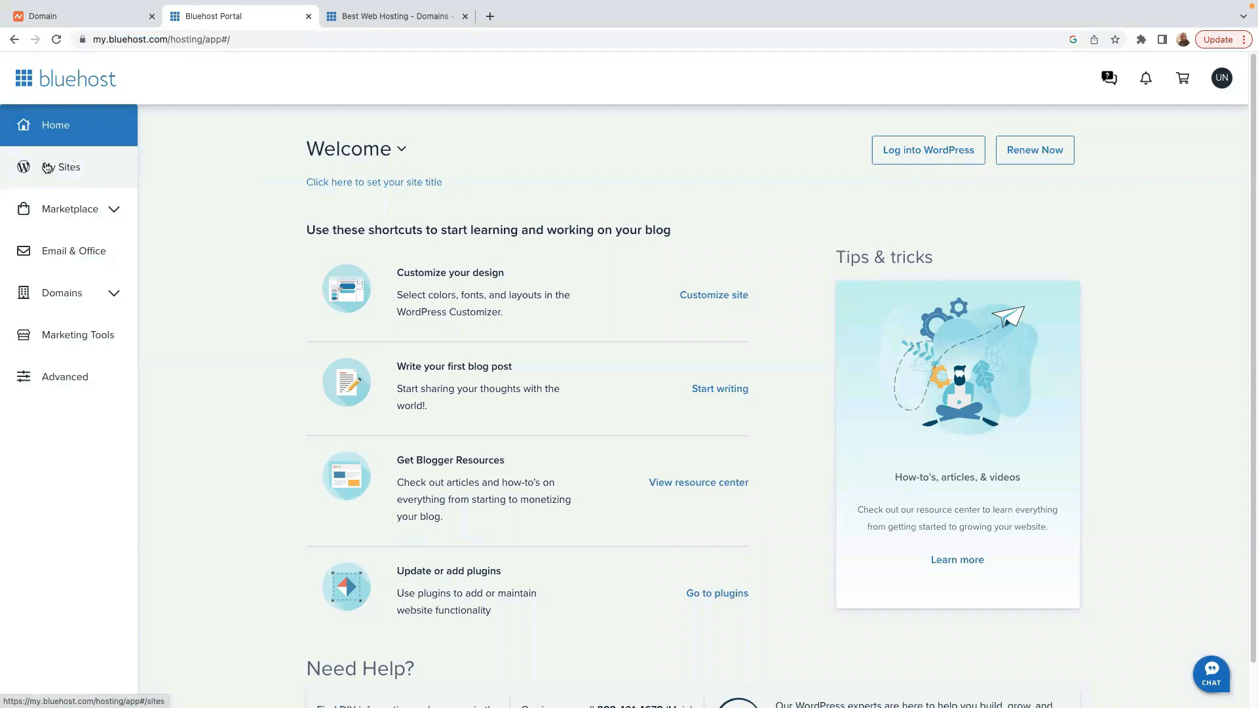
left_click(46, 166)
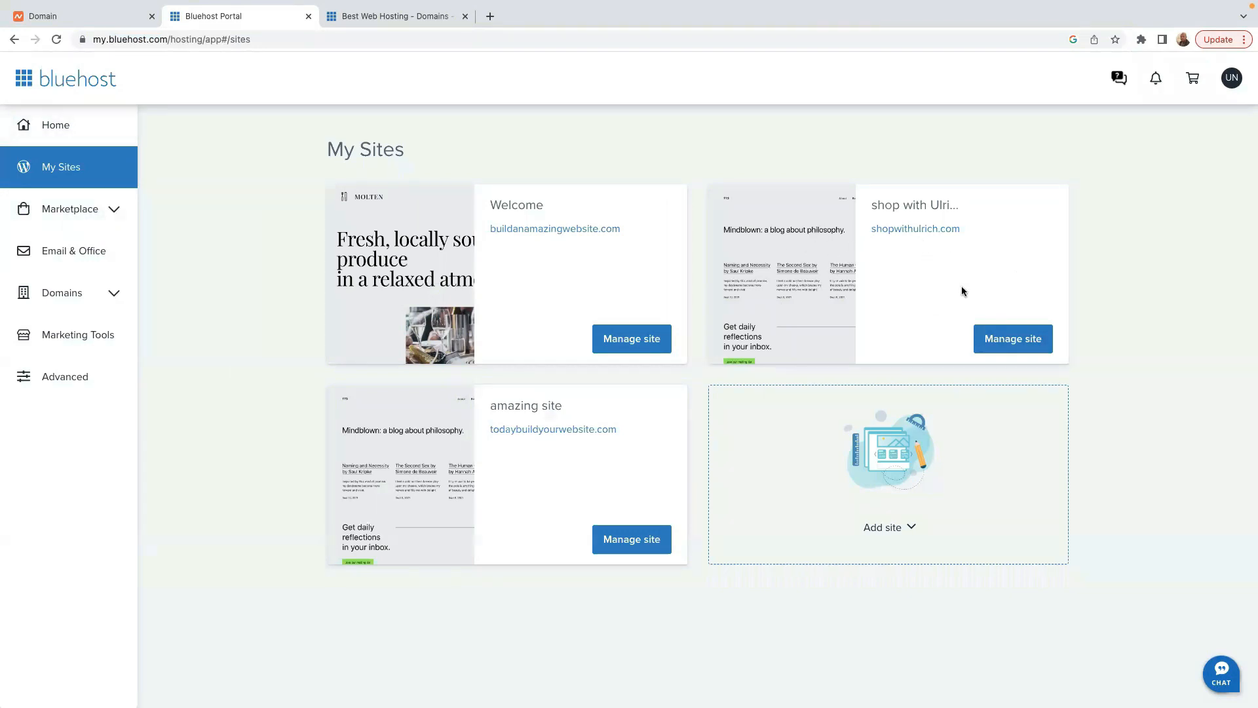
left_click(1014, 346)
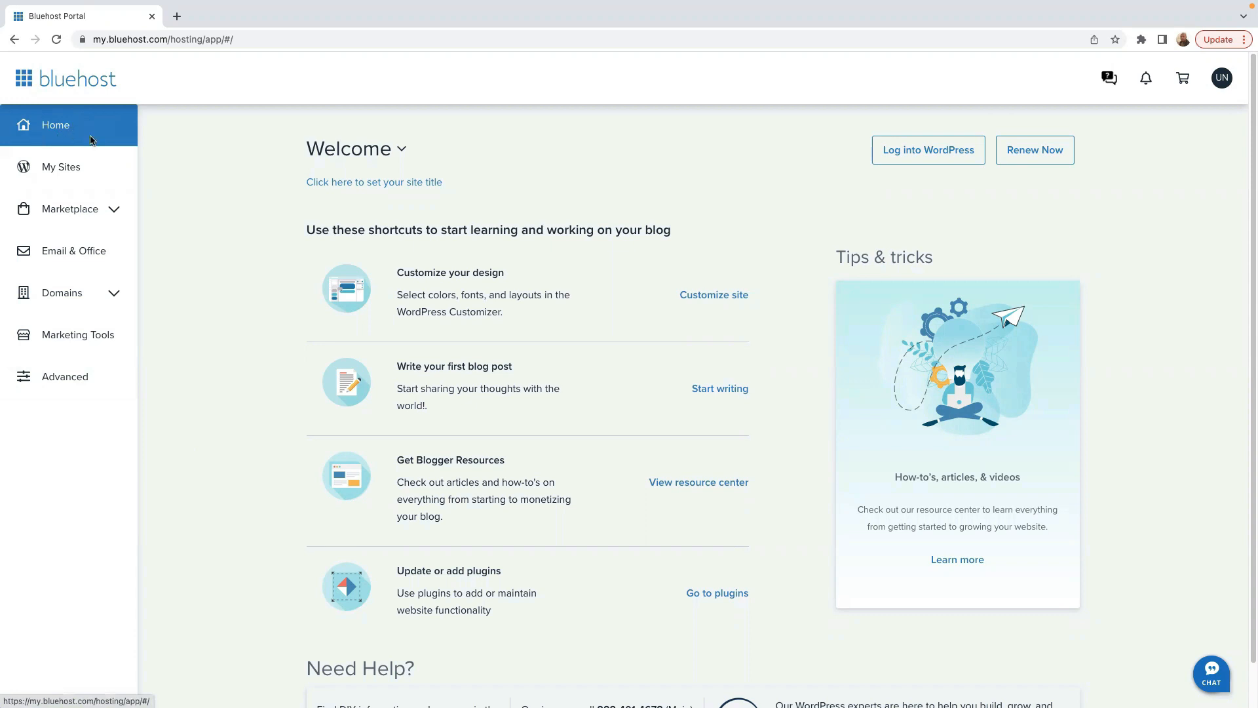
Step: Open the management page of the shopwithulrich.com site in Bluehost and log into its WordPress admin
left_click(60, 169)
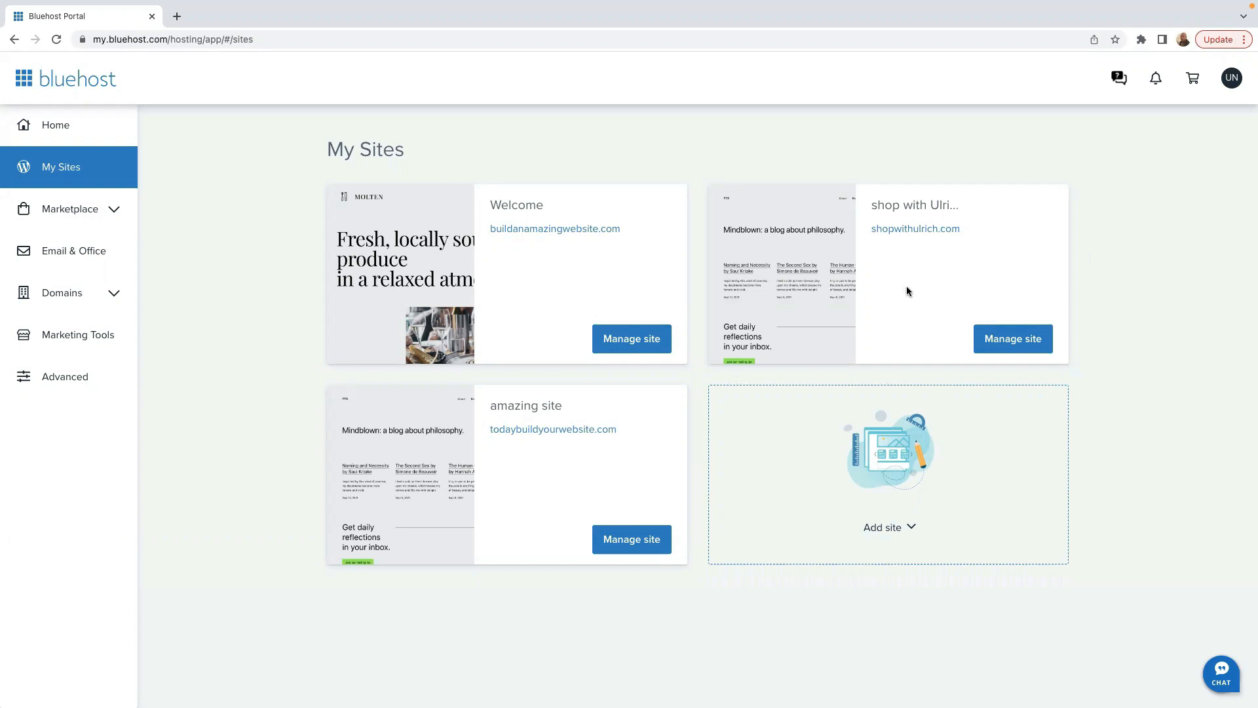
left_click(1013, 342)
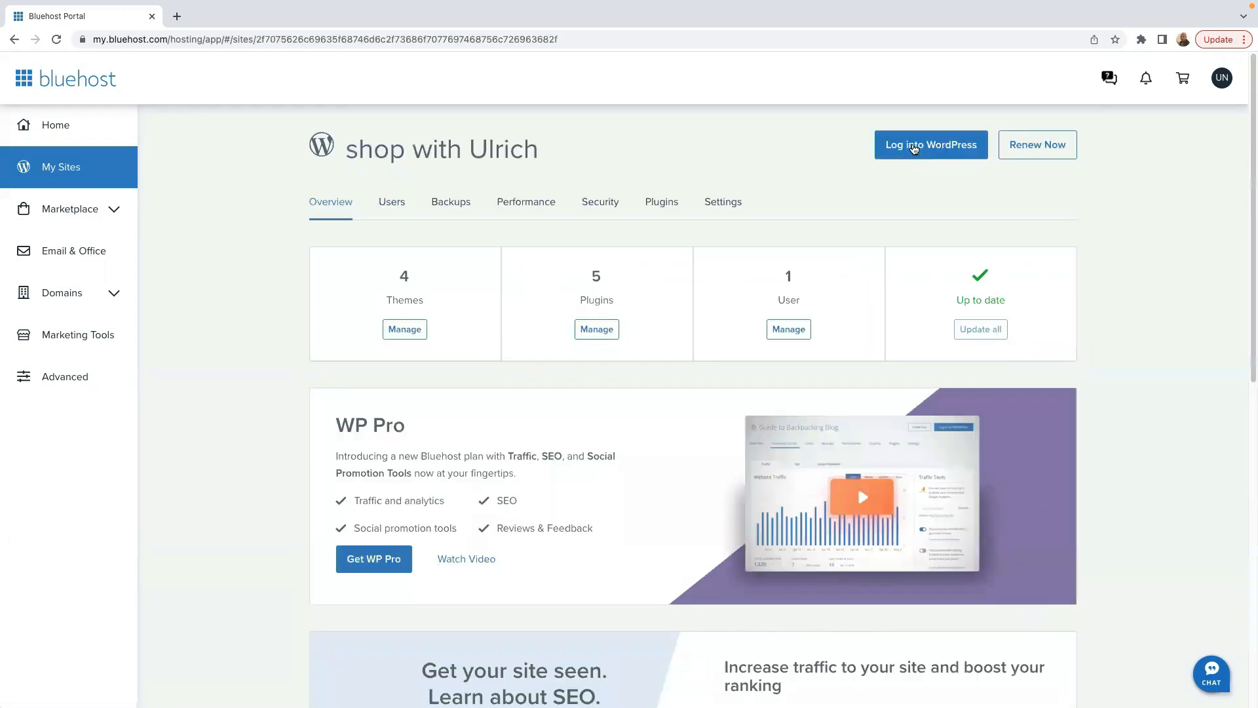
left_click(914, 146)
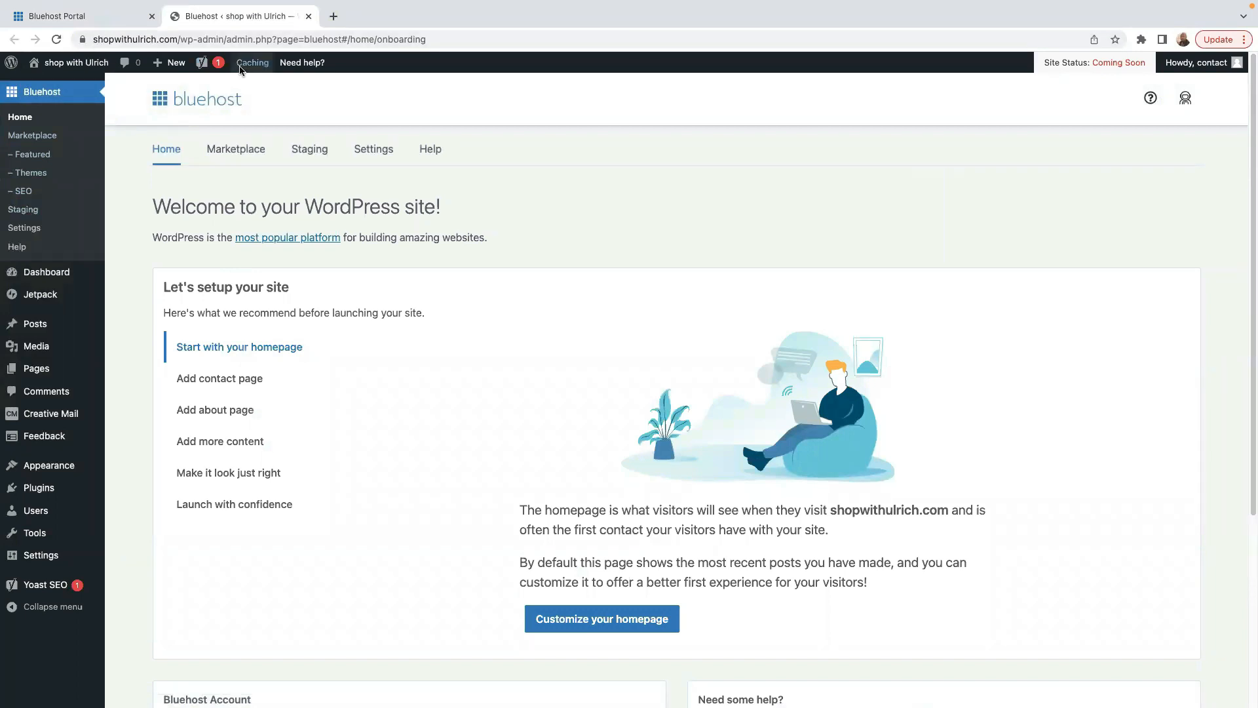
Step: Look over the WordPress welcome page, view the live shopwithulrich.com site and return to its dashboard
mouse_move(73, 69)
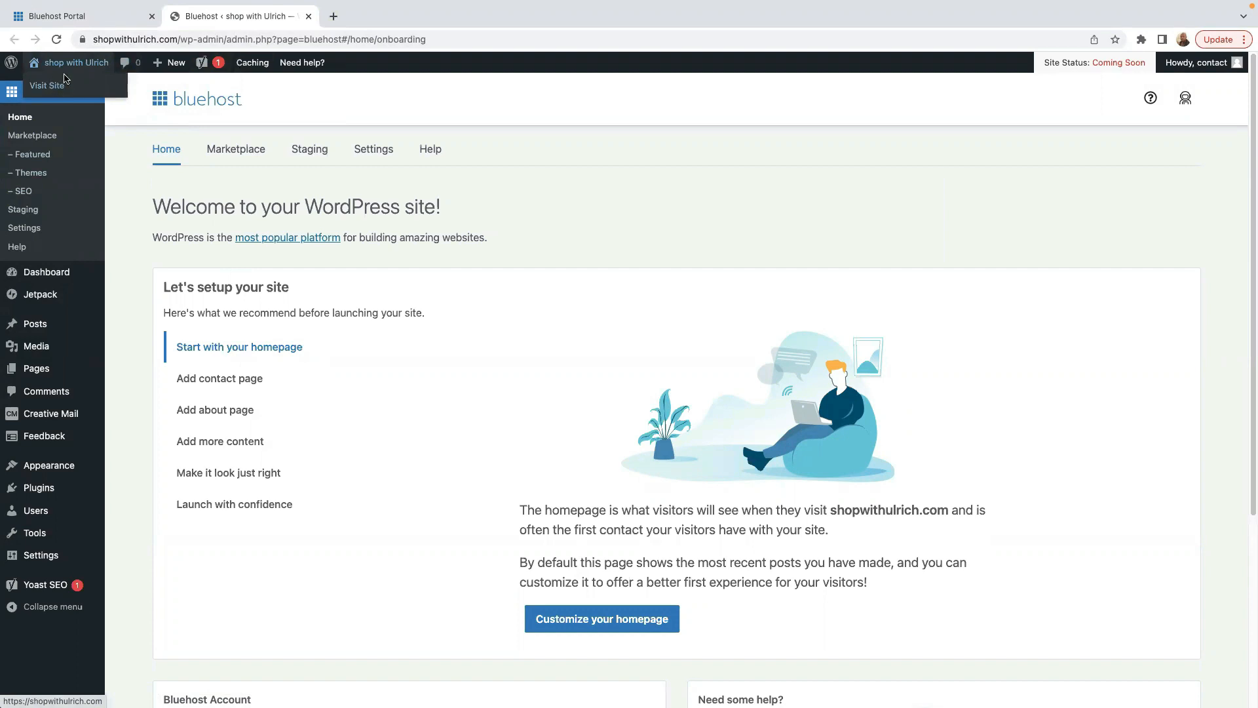
scroll(249, 416, "down", 4)
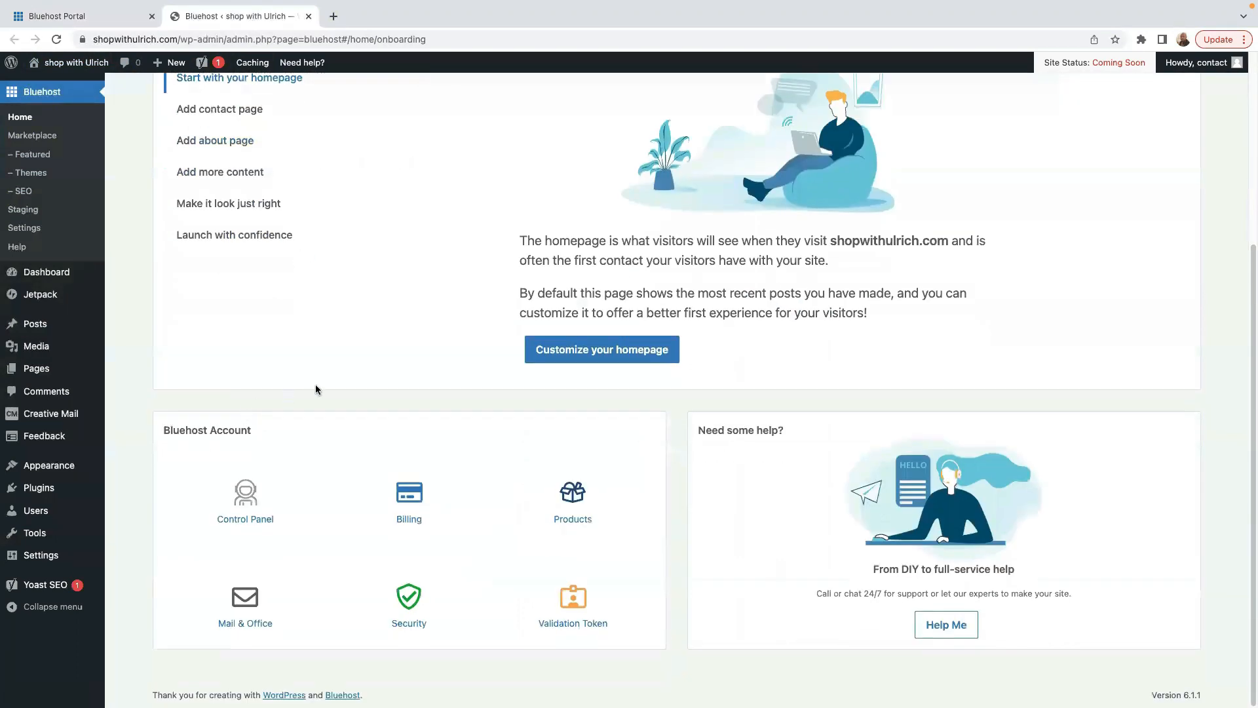
scroll(328, 391, "up", 4)
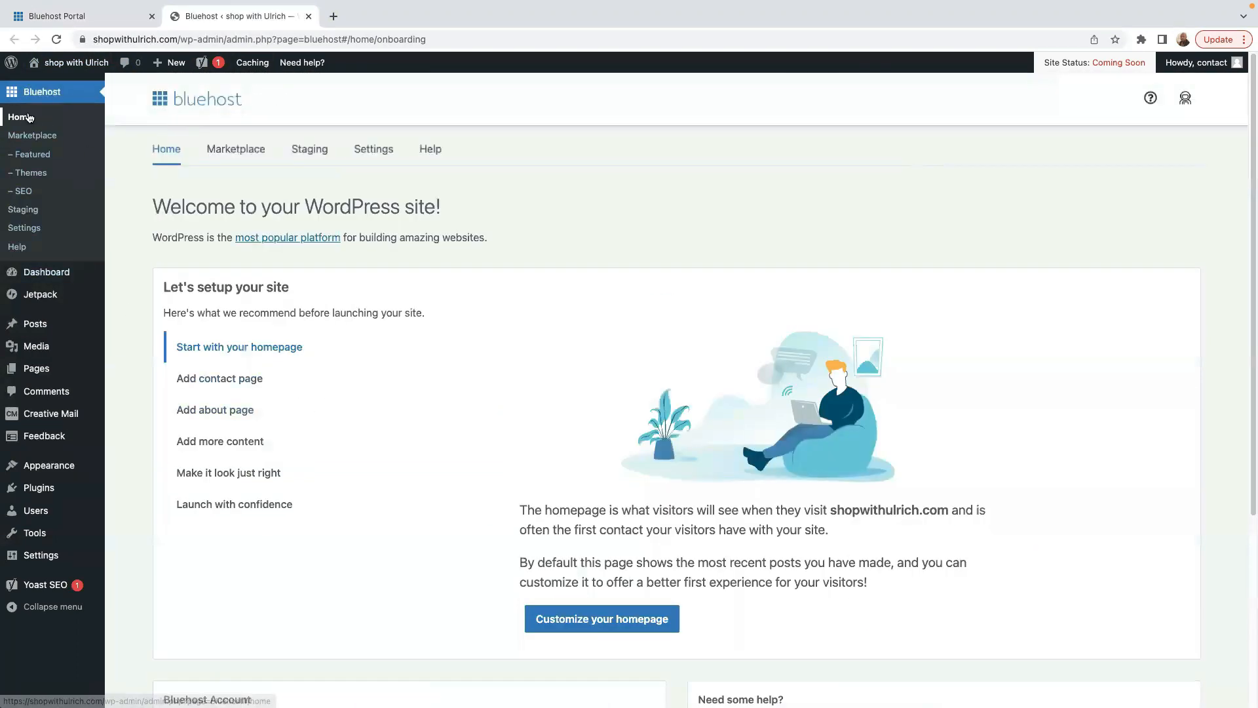
left_click(83, 63)
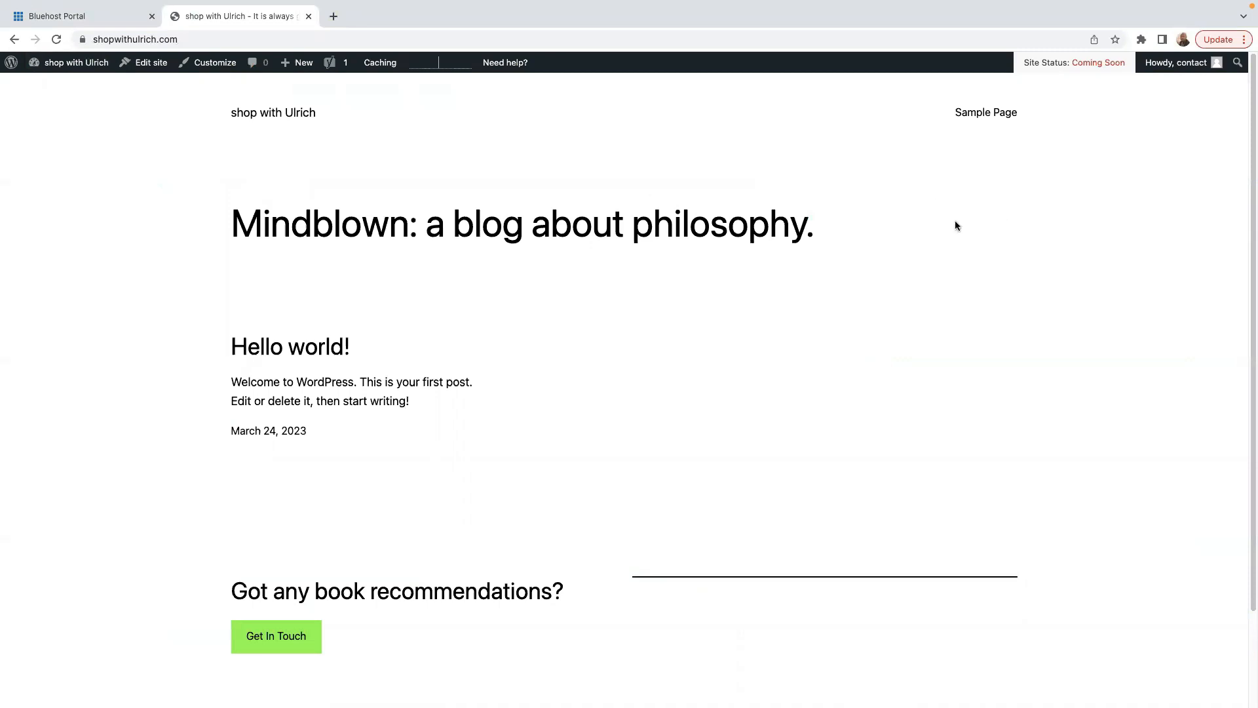
mouse_move(66, 63)
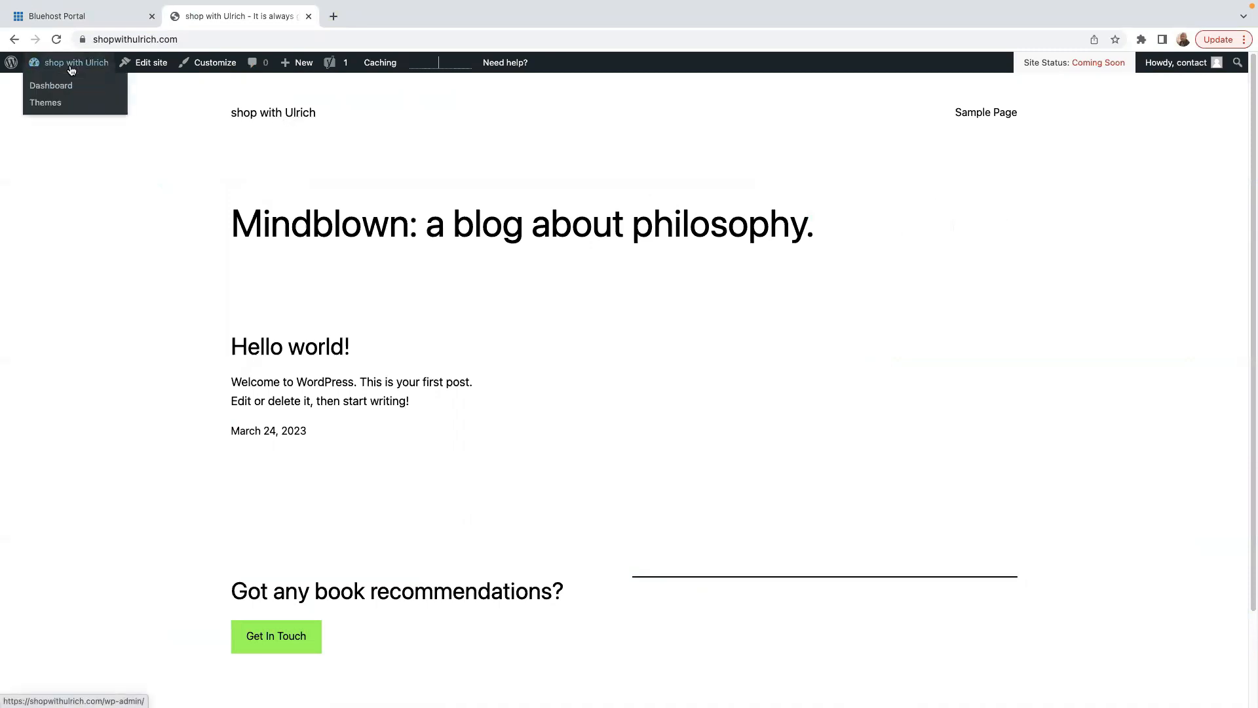
left_click(55, 87)
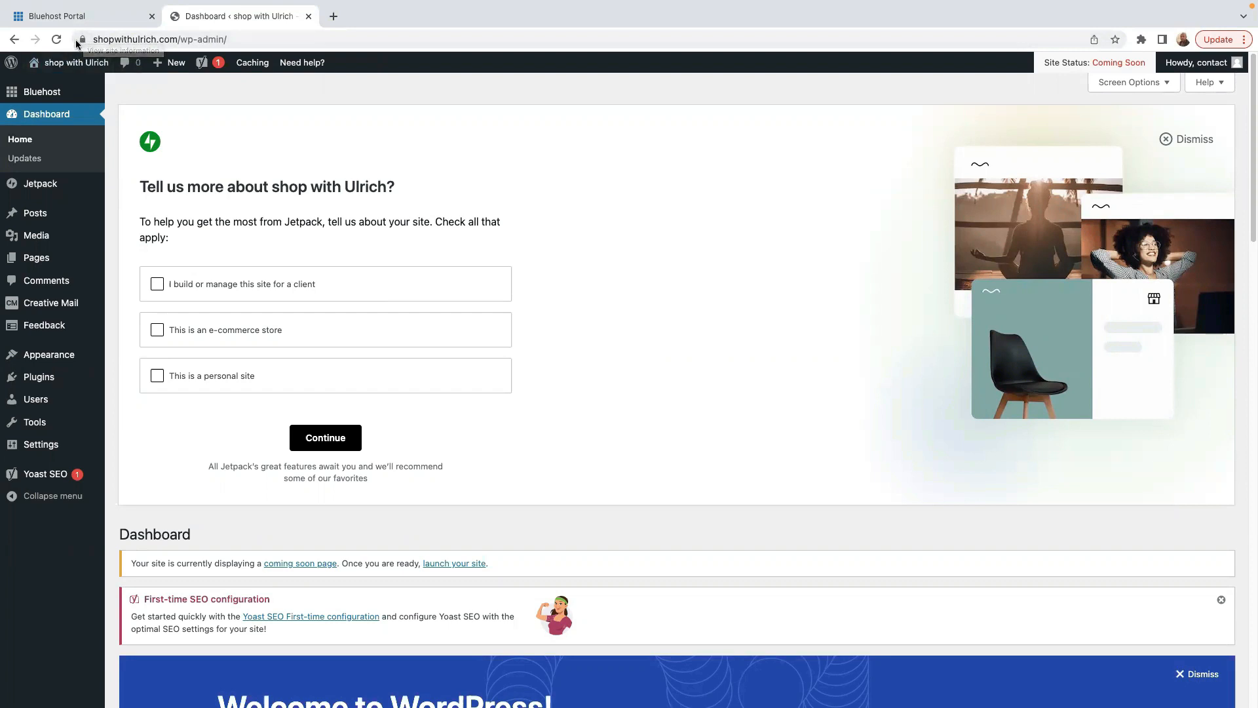
Step: Move the default "Hello world!" post to the trash and delete it permanently
mouse_move(83, 57)
mouse_move(42, 225)
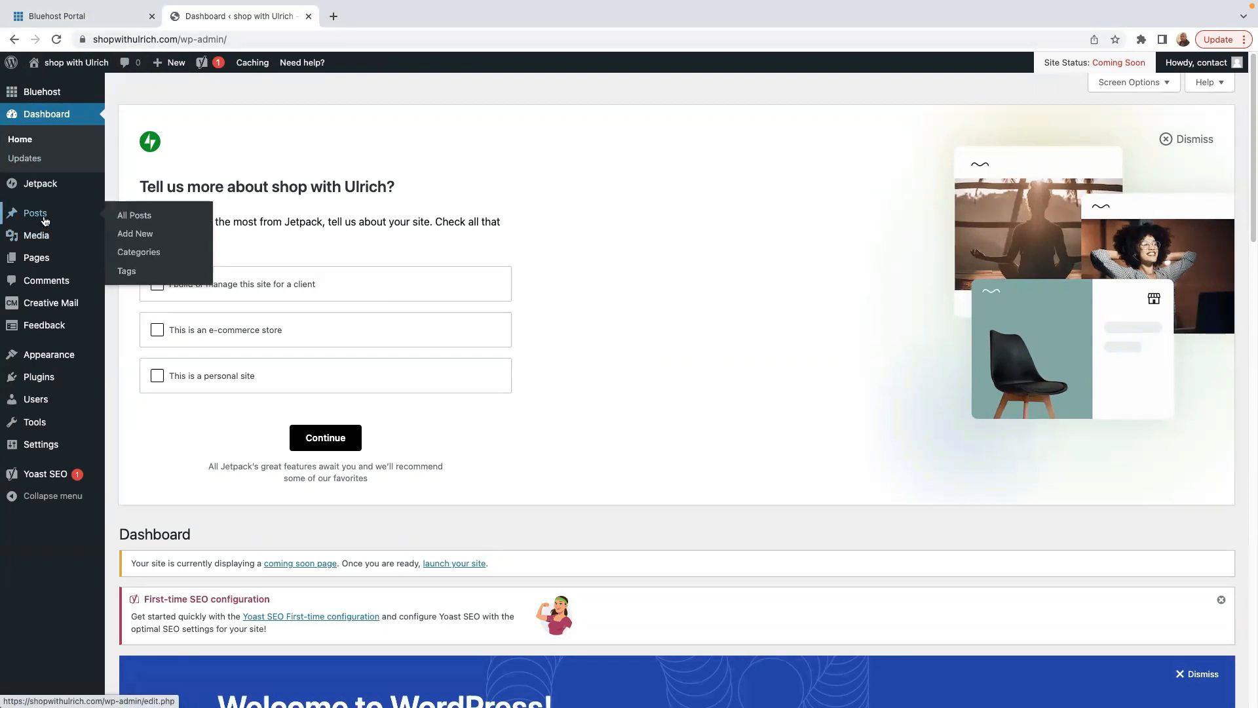
left_click(42, 218)
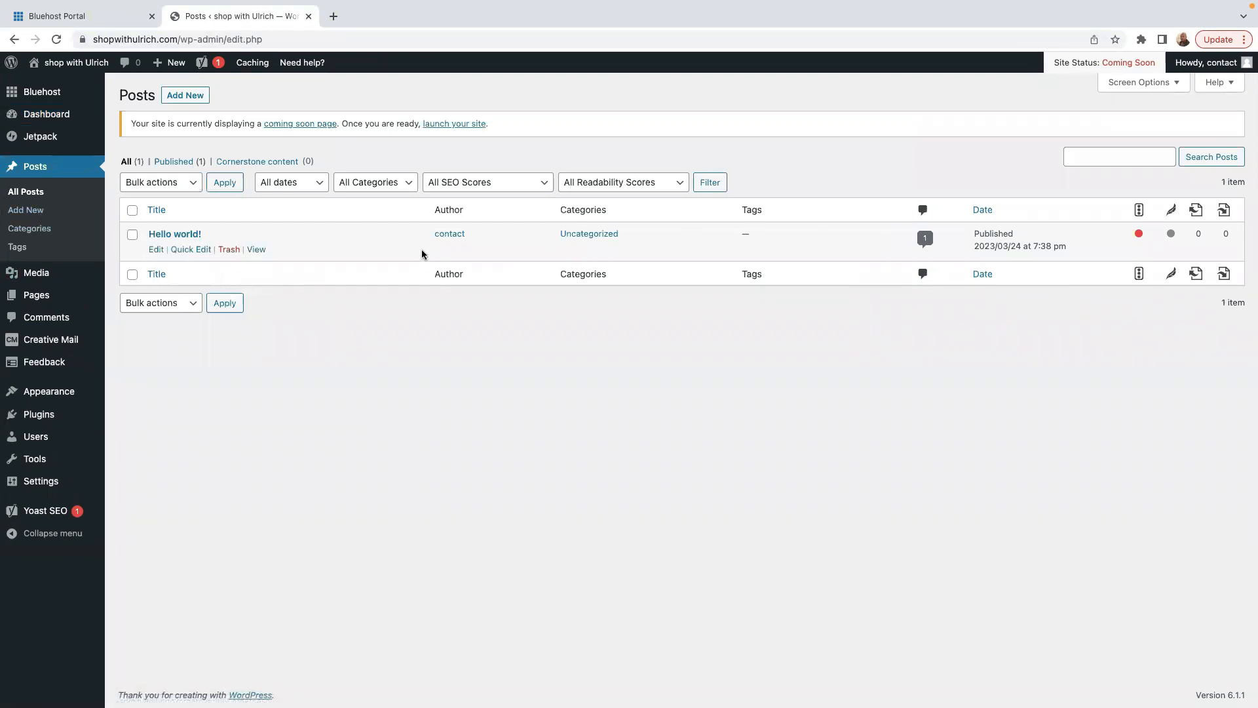
left_click(132, 234)
left_click(233, 251)
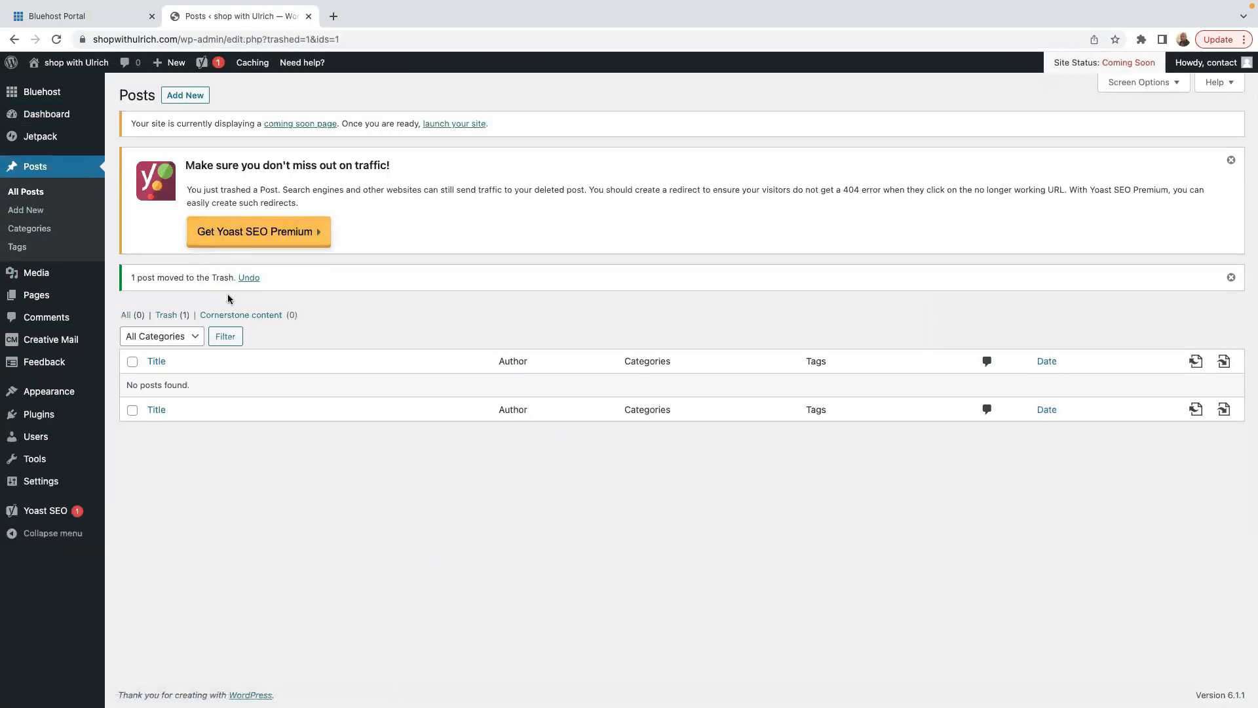
left_click(166, 315)
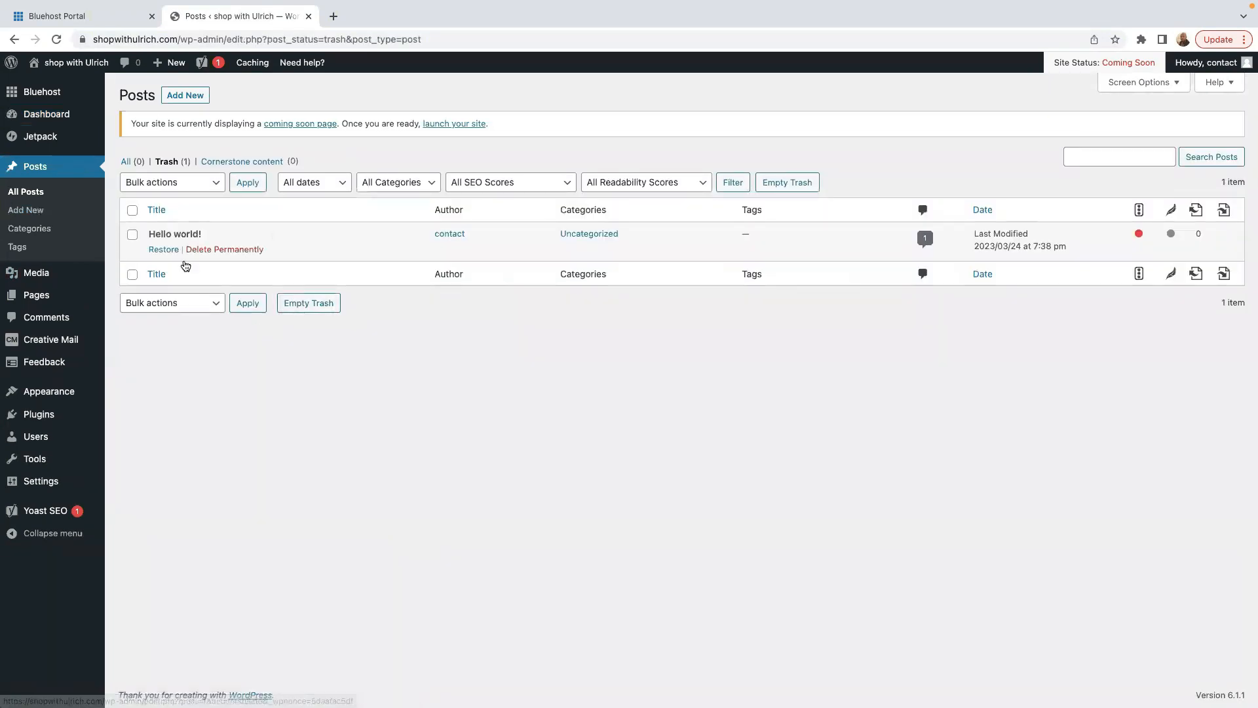
left_click(222, 250)
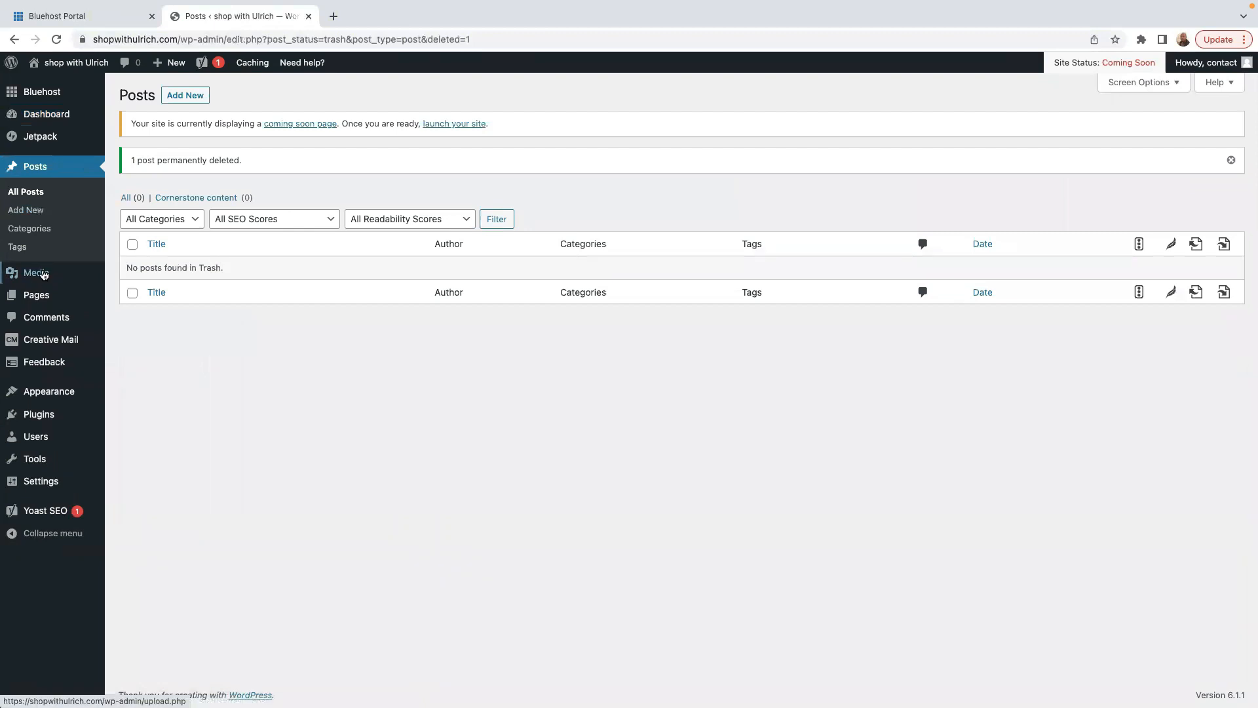
Step: Move the default Privacy Policy and Sample Page pages to the trash with a single bulk action
left_click(42, 300)
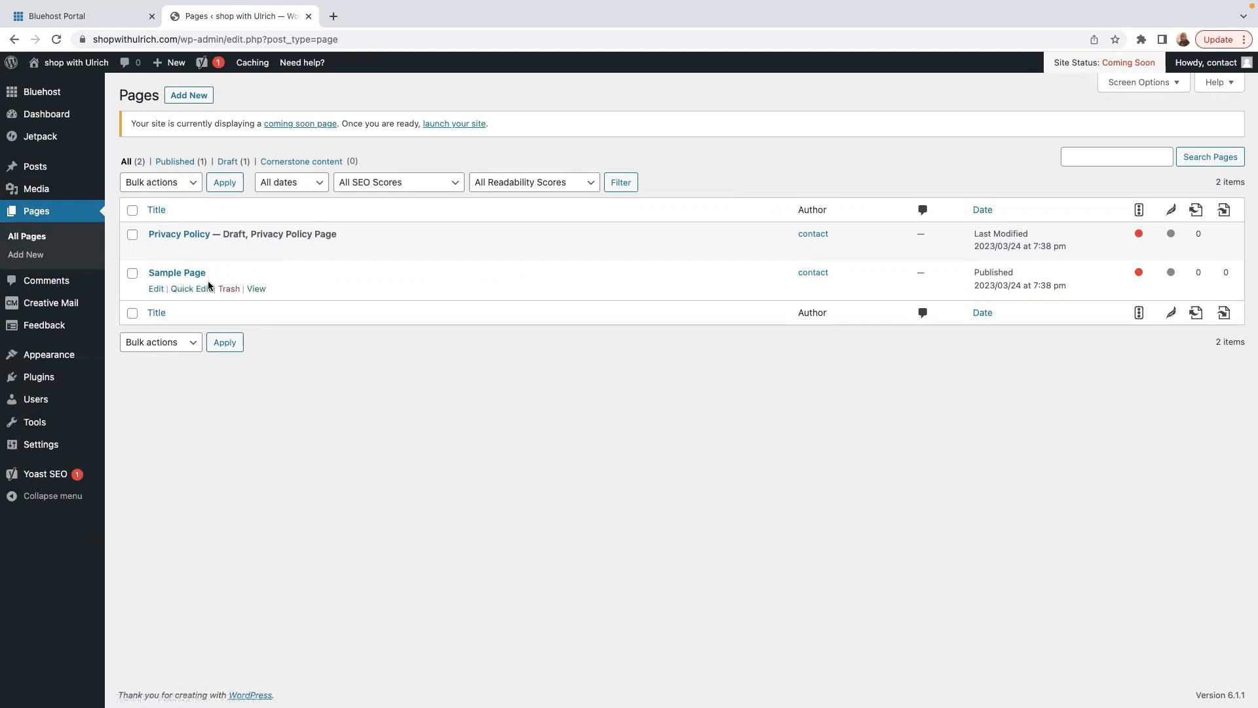
left_click(133, 237)
left_click(132, 274)
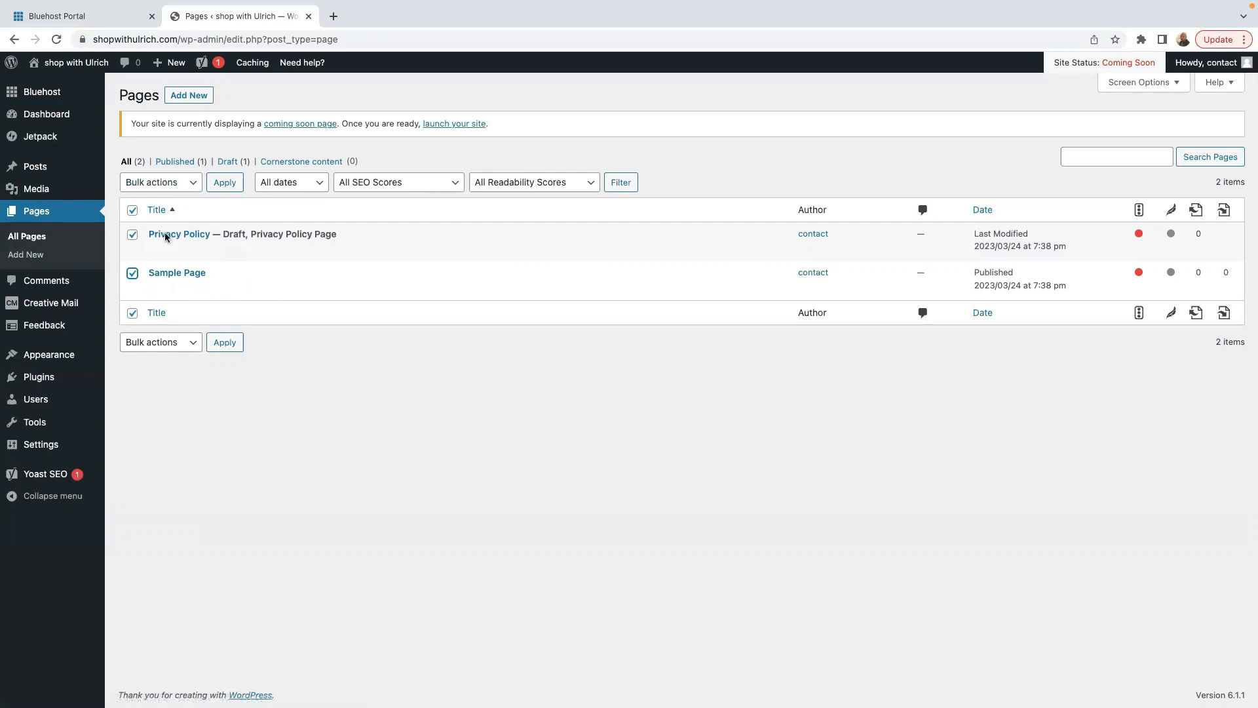
left_click(186, 183)
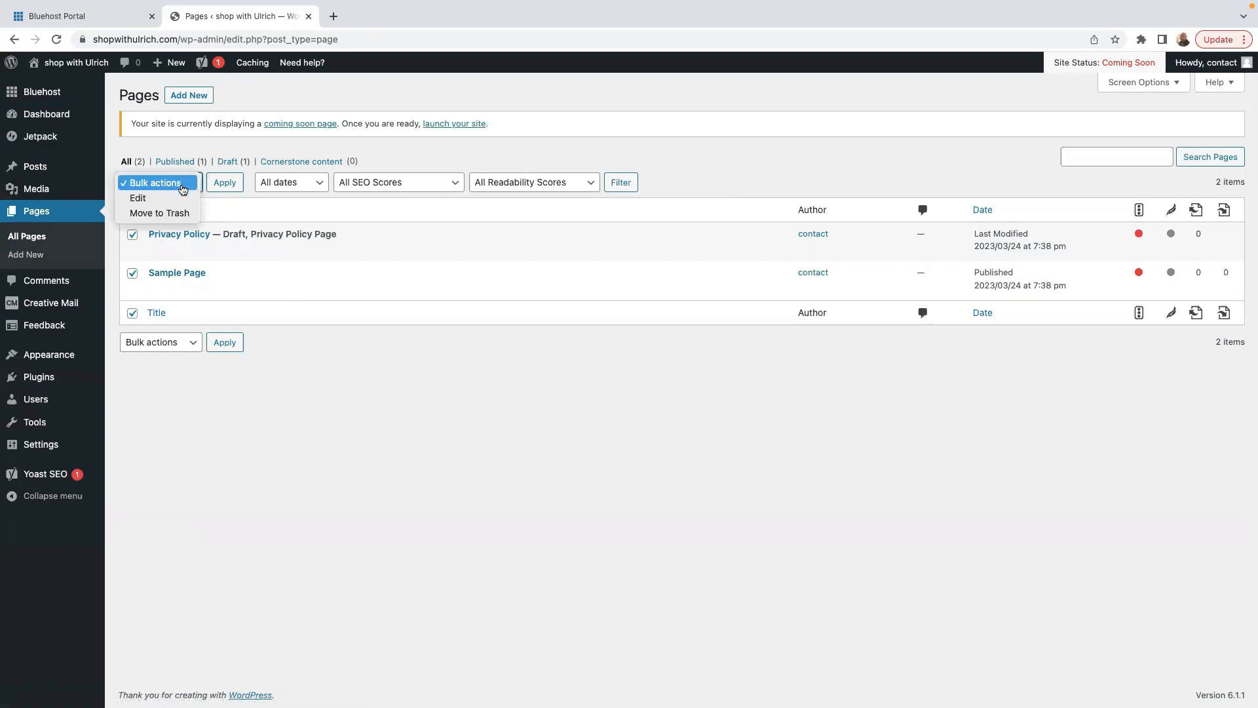
left_click(159, 213)
left_click(225, 186)
left_click(224, 186)
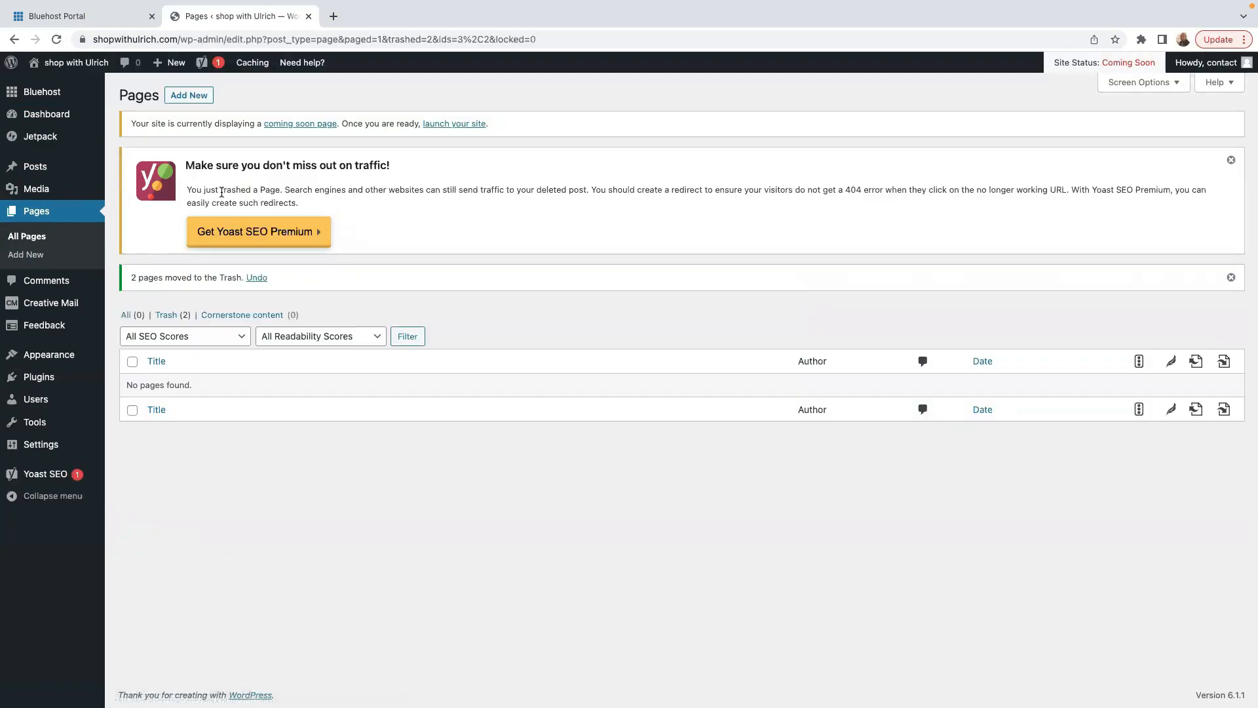
Step: Permanently delete both trashed pages, Privacy Policy and Sample Page
mouse_move(270, 20)
left_click(174, 316)
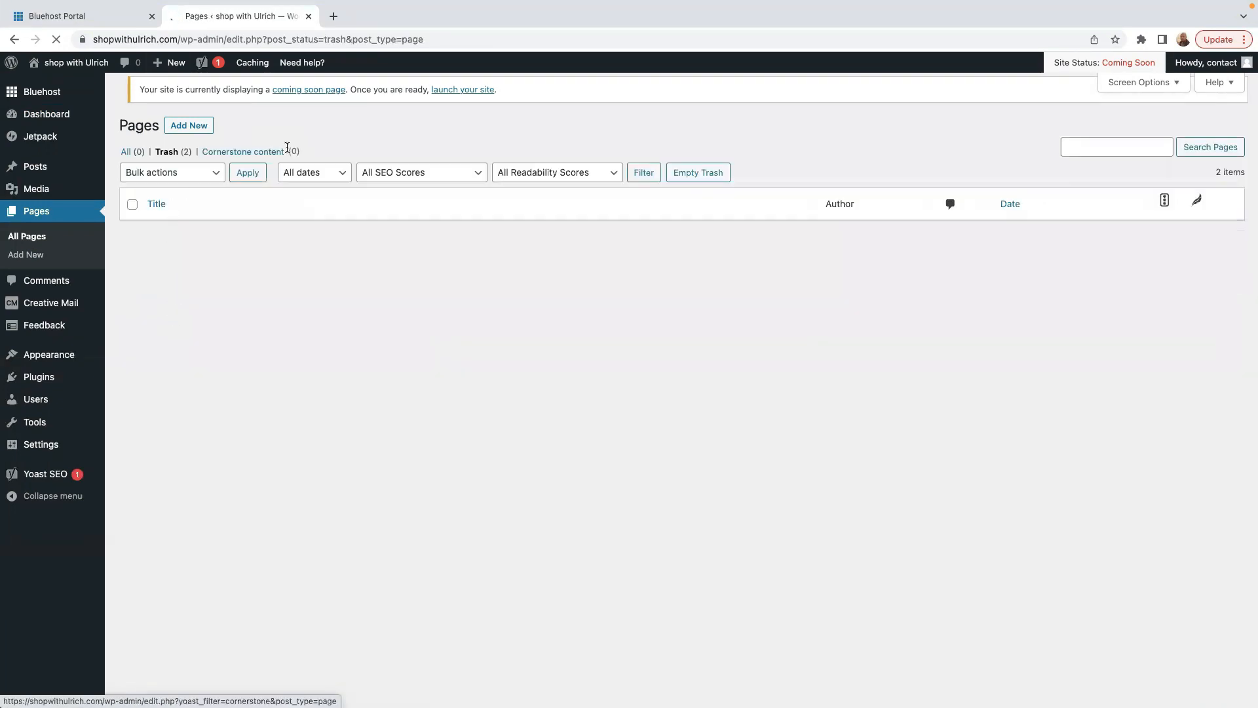
left_click(194, 188)
left_click(137, 214)
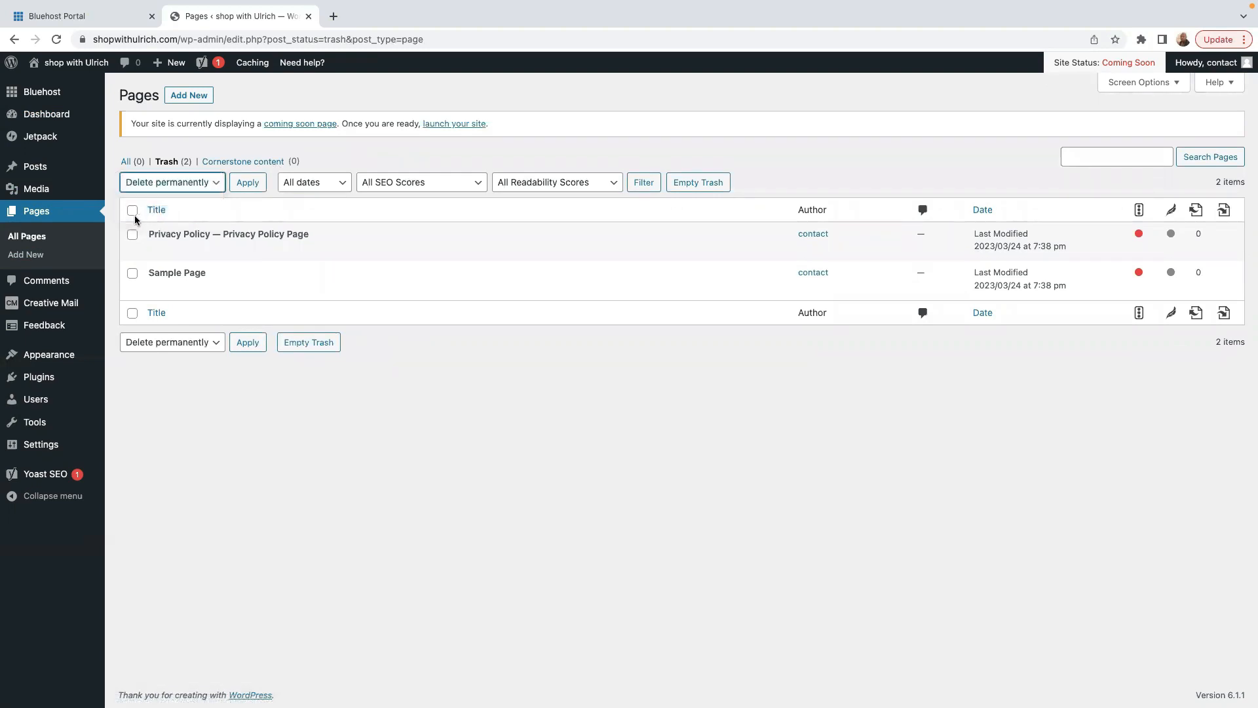
left_click(132, 210)
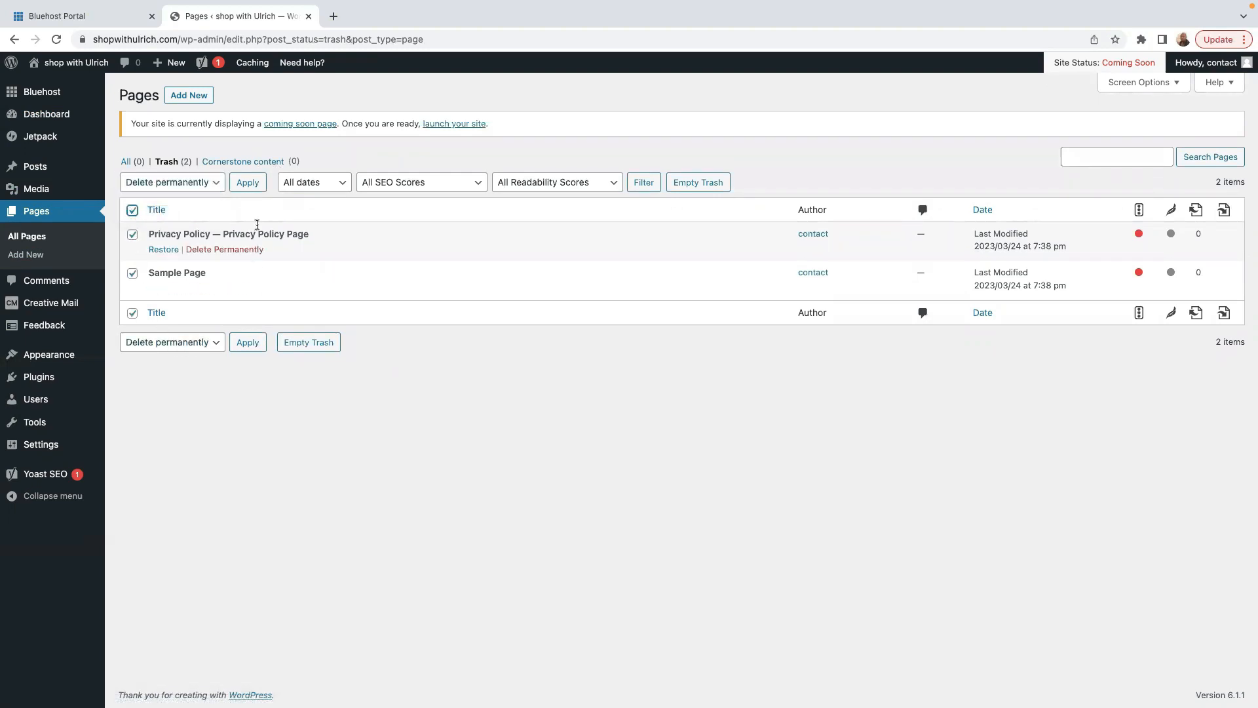
left_click(248, 183)
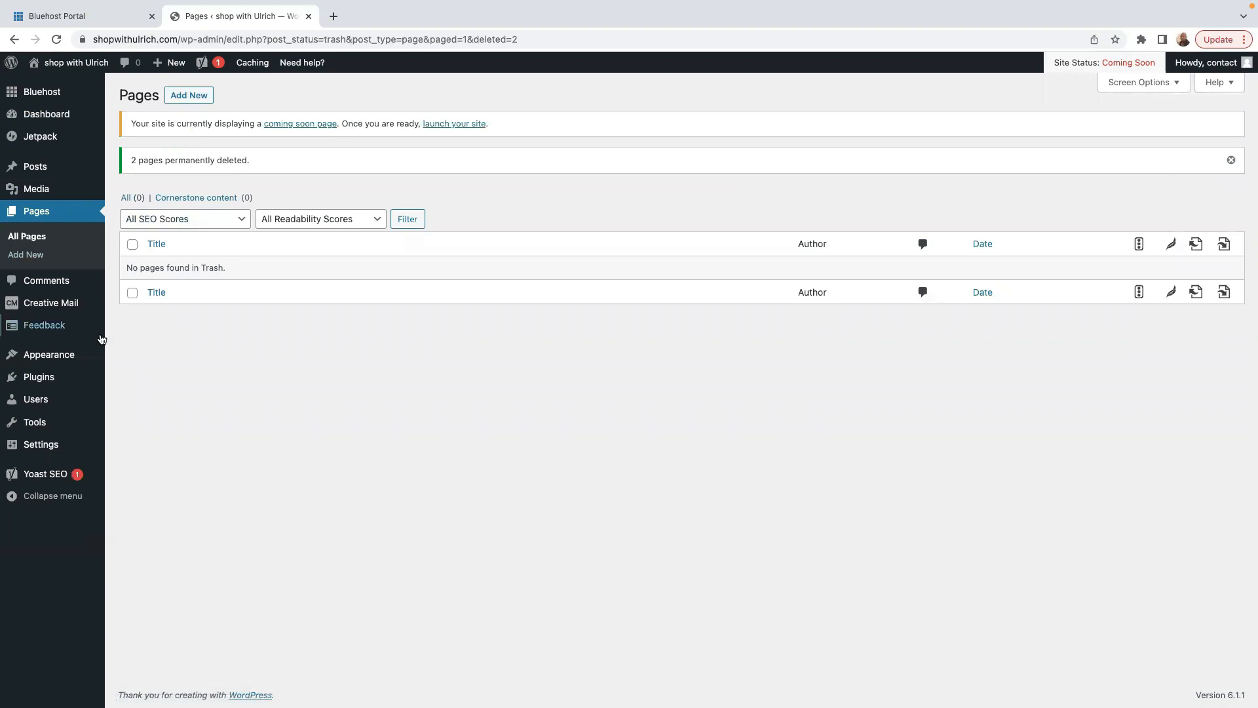
Step: Dismiss the Jetpack and Creative Mail promotions on the installed plugins page and delete the Hello Dolly plugin
mouse_move(51, 315)
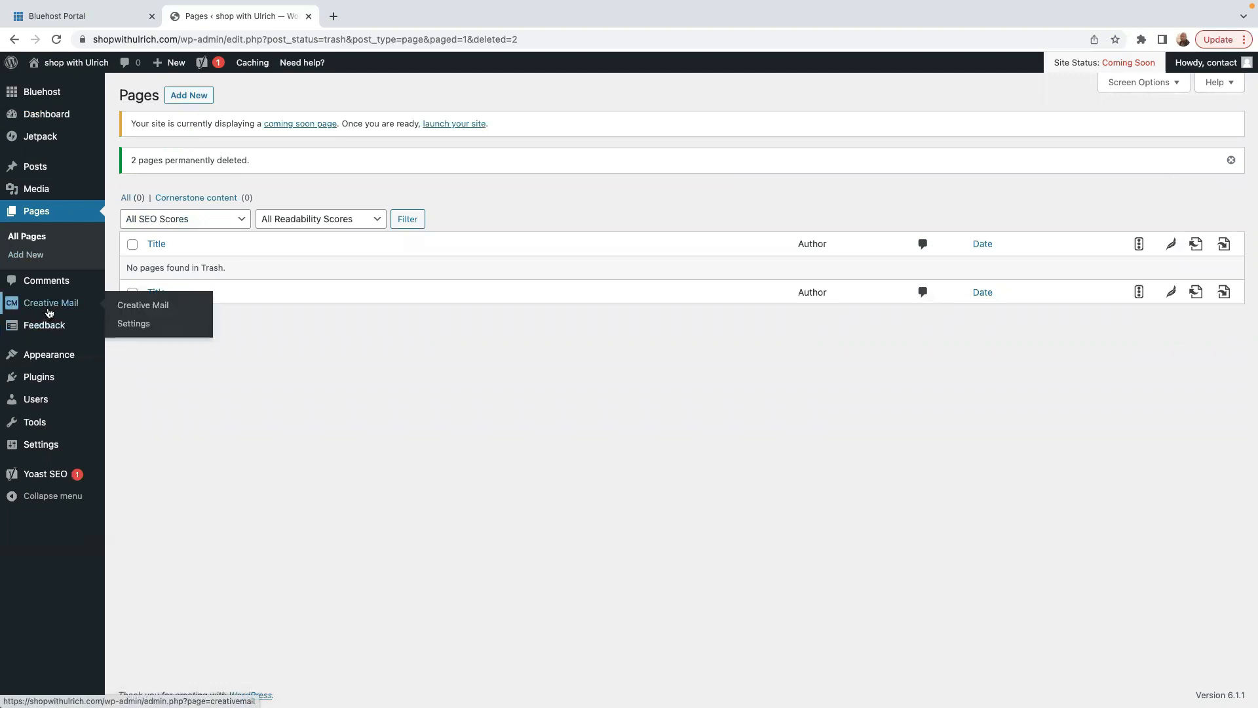
left_click(38, 382)
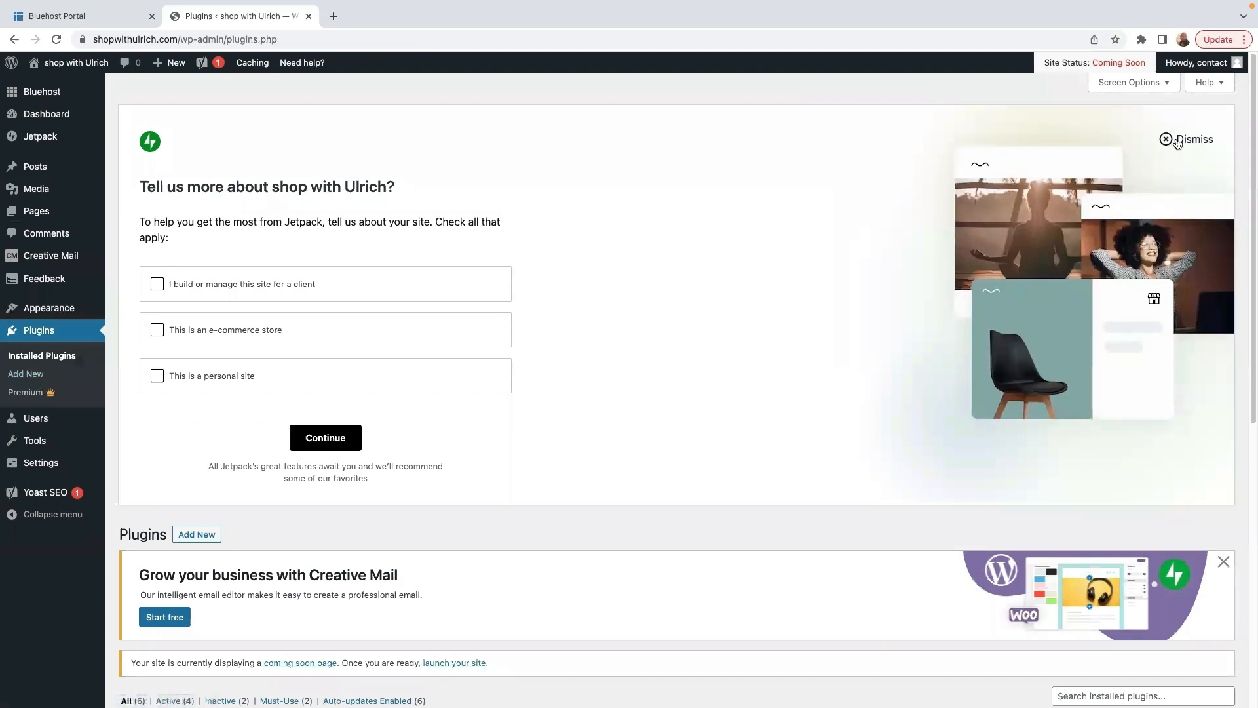
left_click(1177, 138)
left_click(1225, 122)
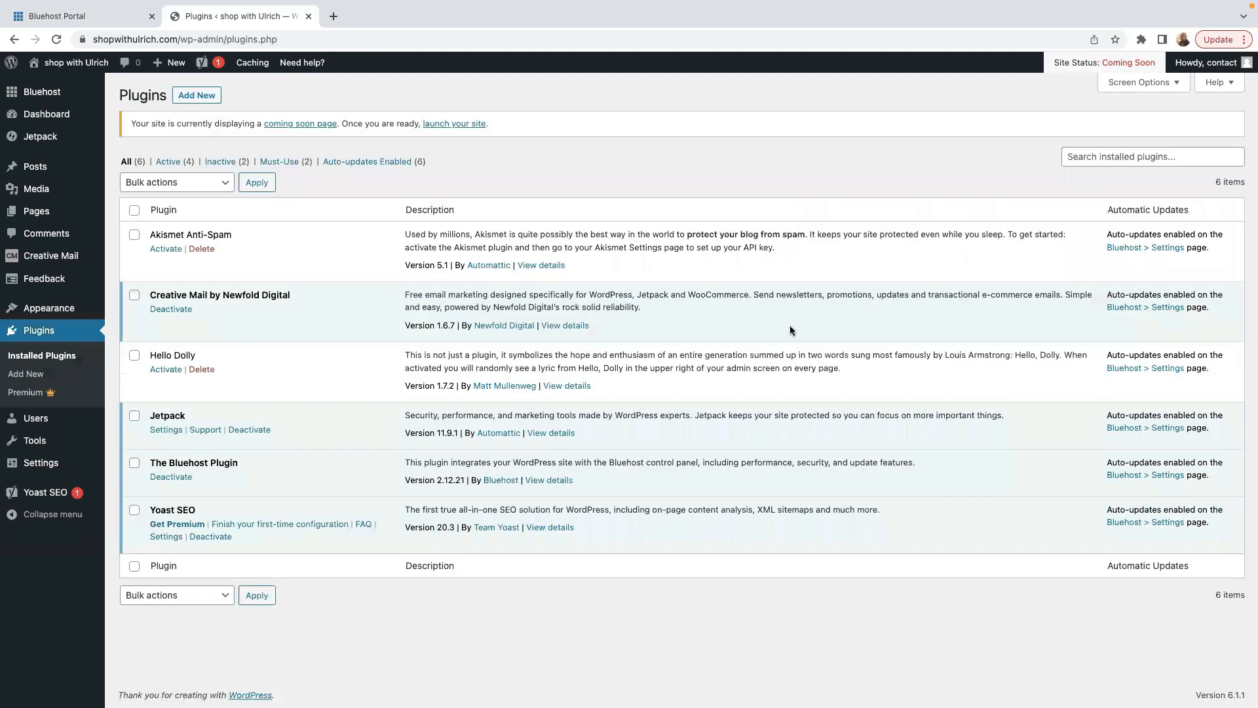
left_click(135, 356)
left_click(202, 370)
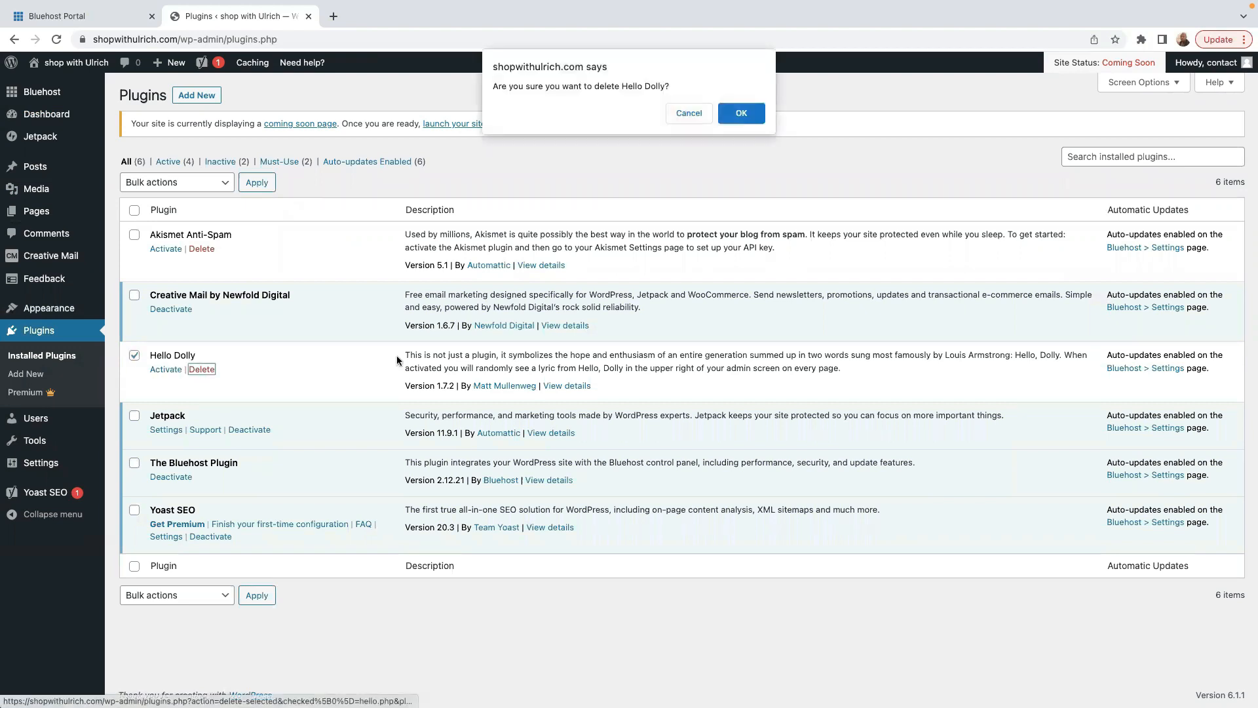
left_click(740, 112)
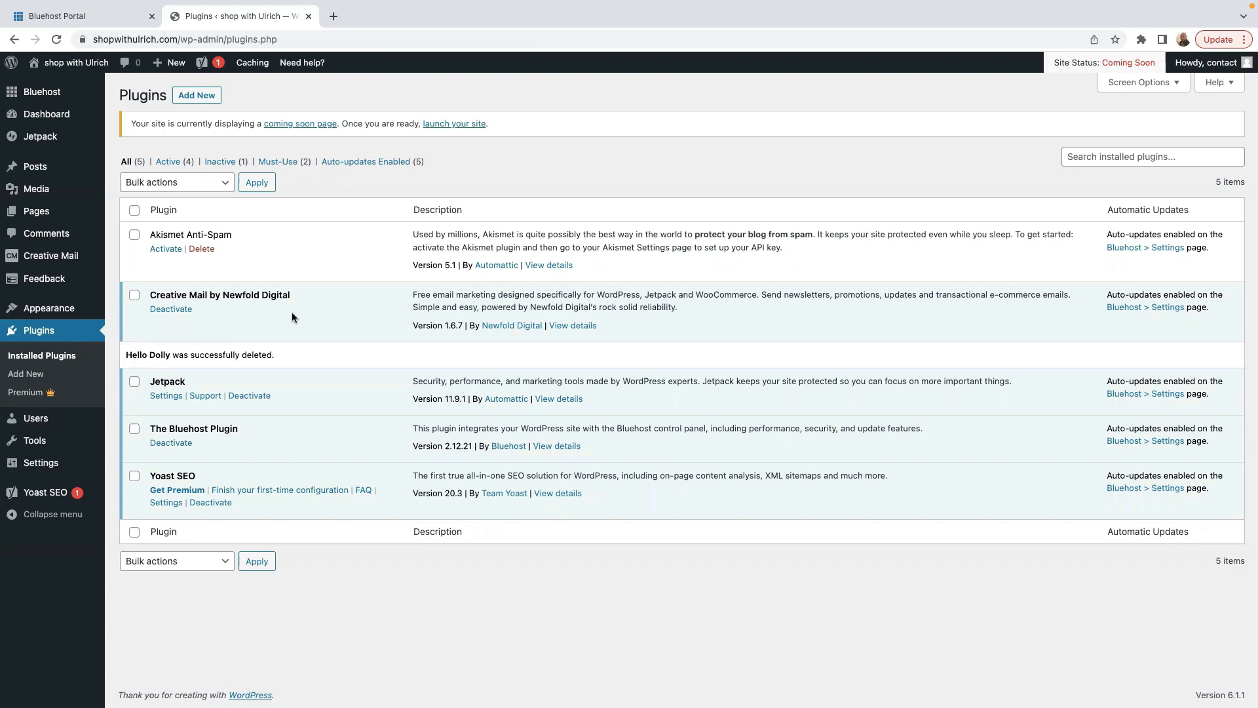
Step: Deactivate the Creative Mail by Newfold Digital plugin, skipping the feedback reasons, and delete it
left_click(180, 312)
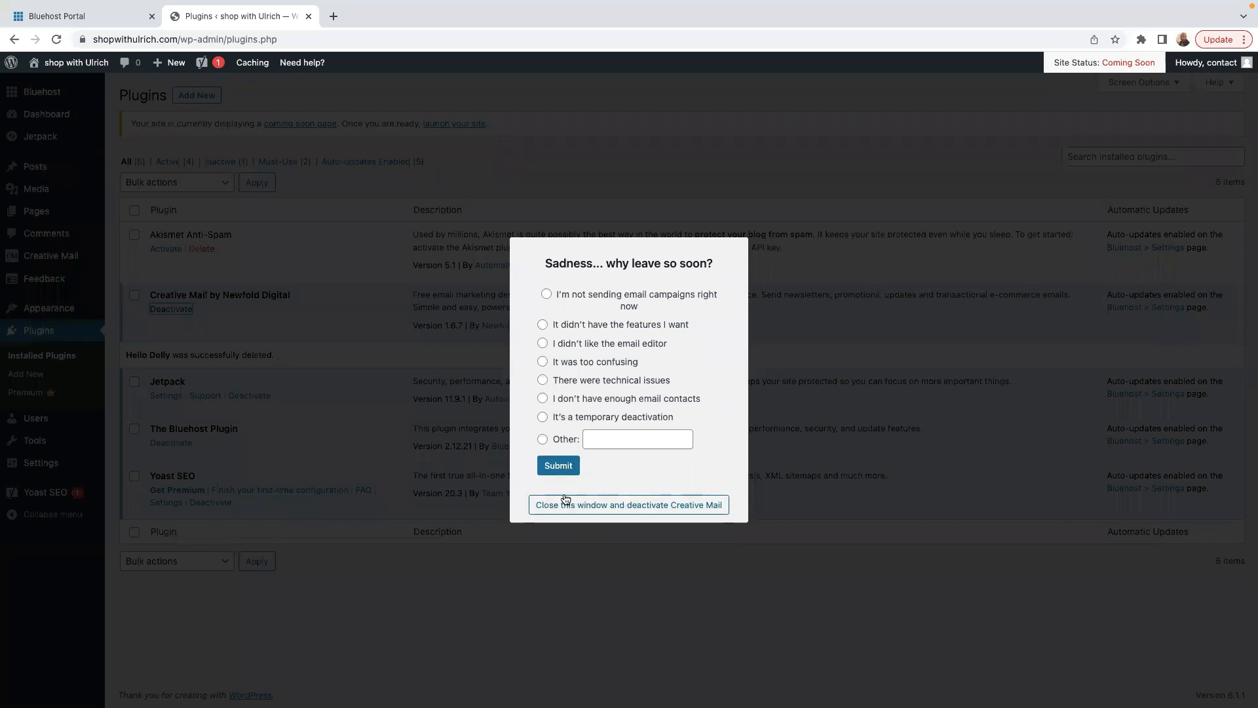
left_click(562, 465)
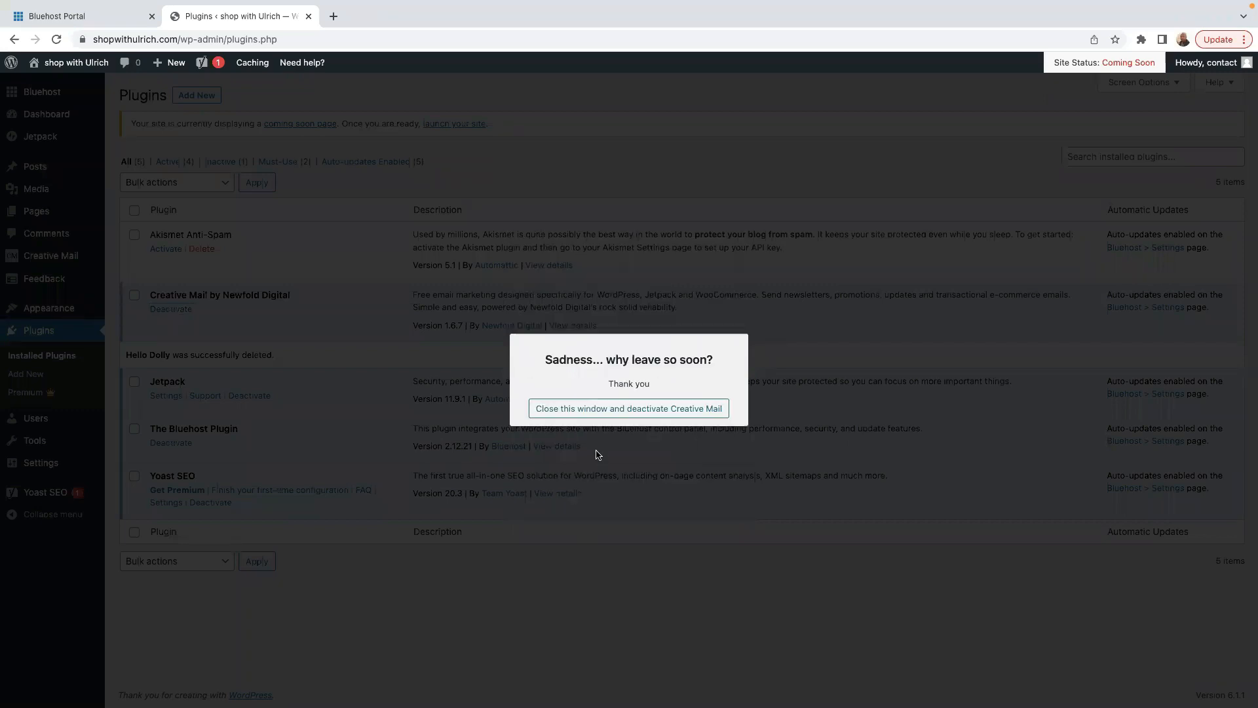
left_click(572, 410)
left_click(176, 311)
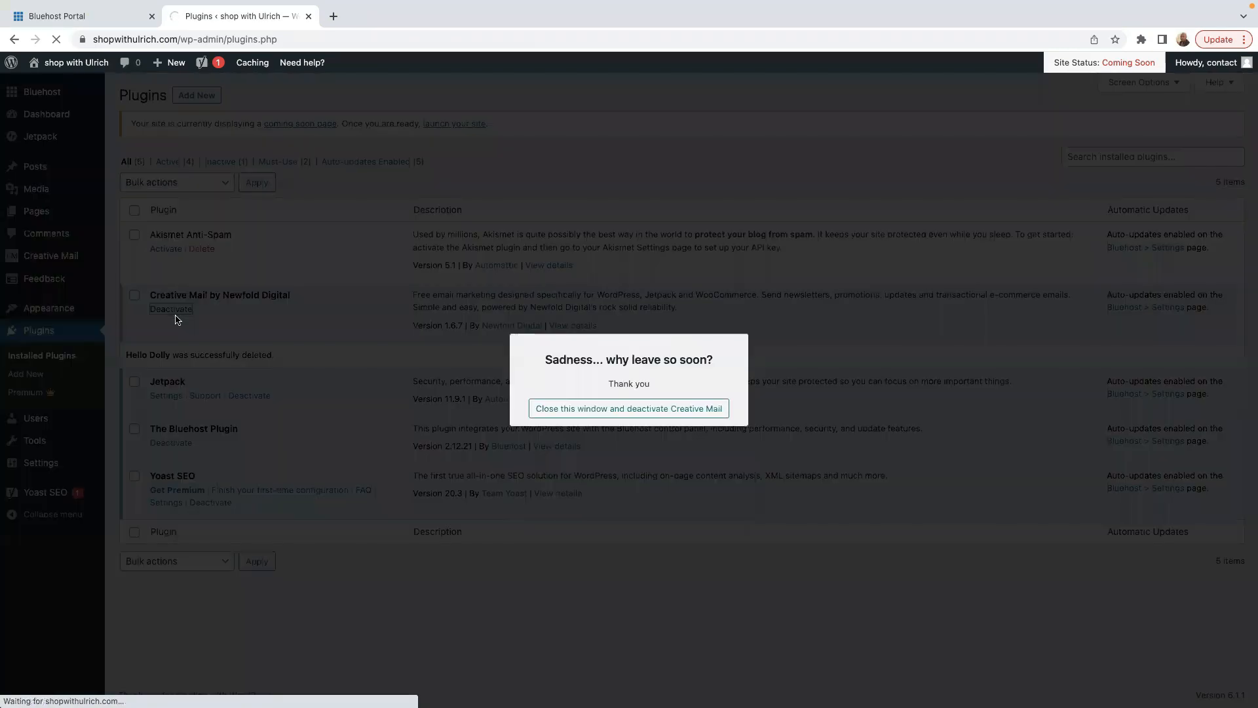
left_click(652, 410)
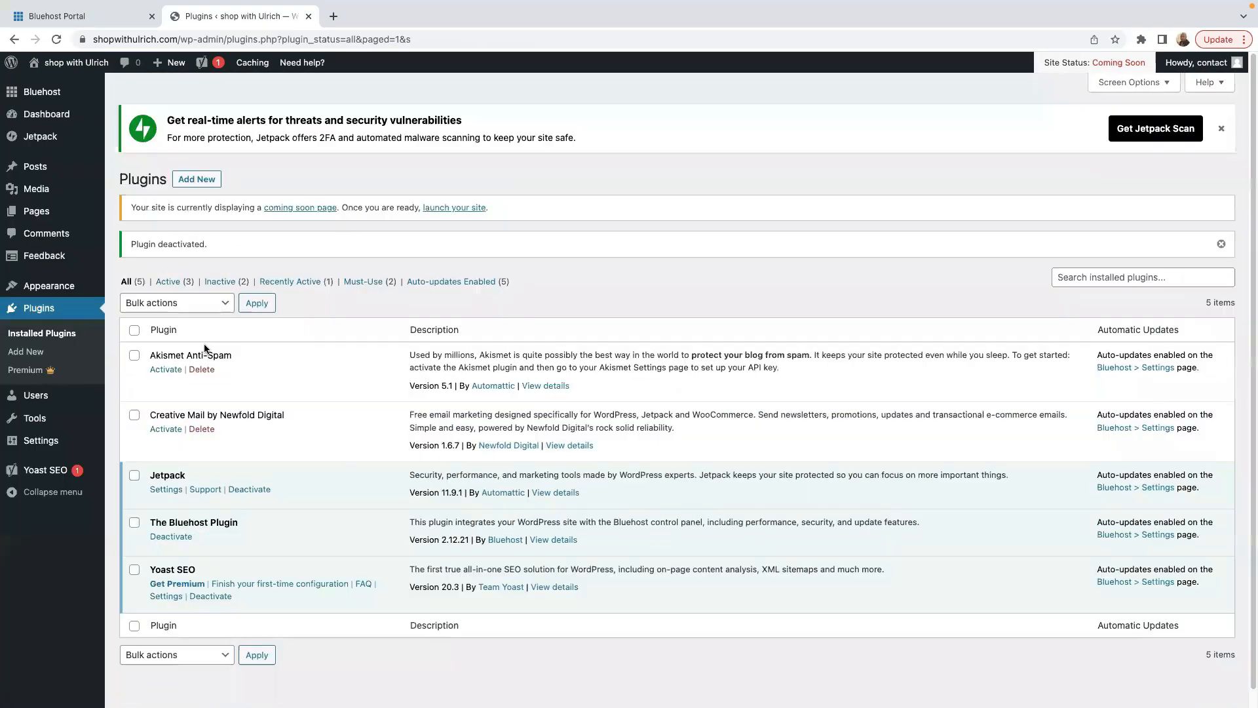
left_click(201, 429)
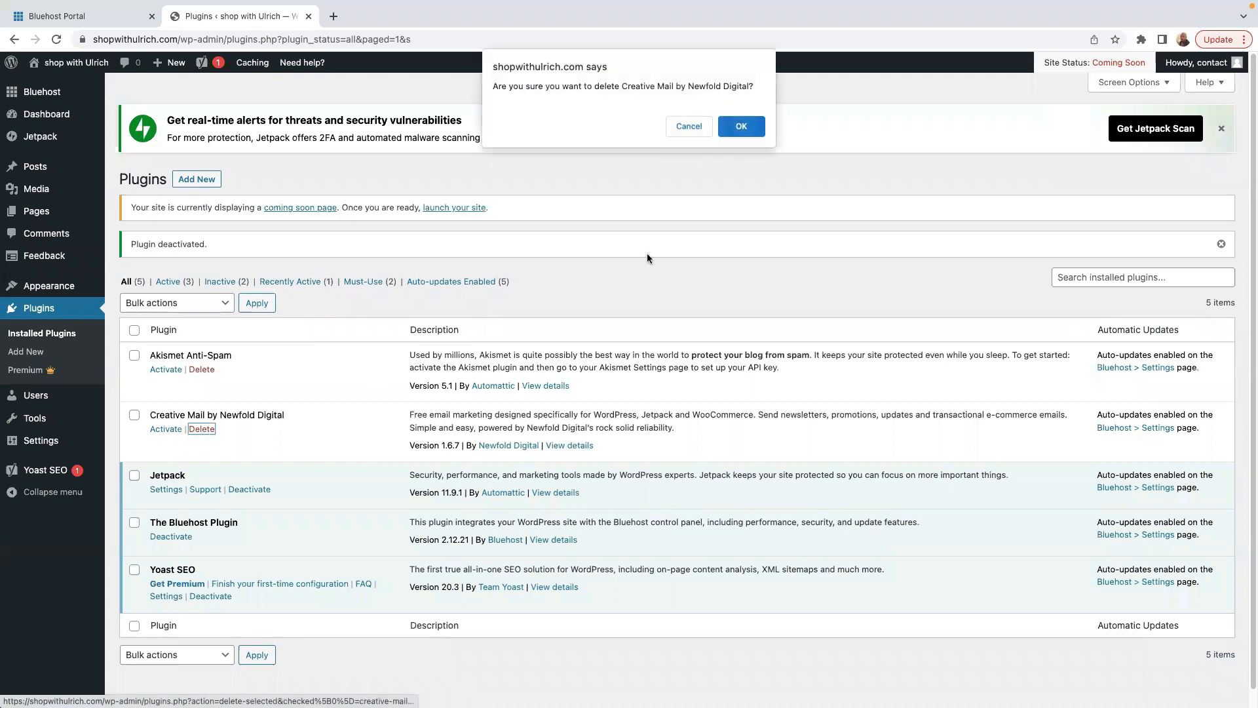
left_click(740, 127)
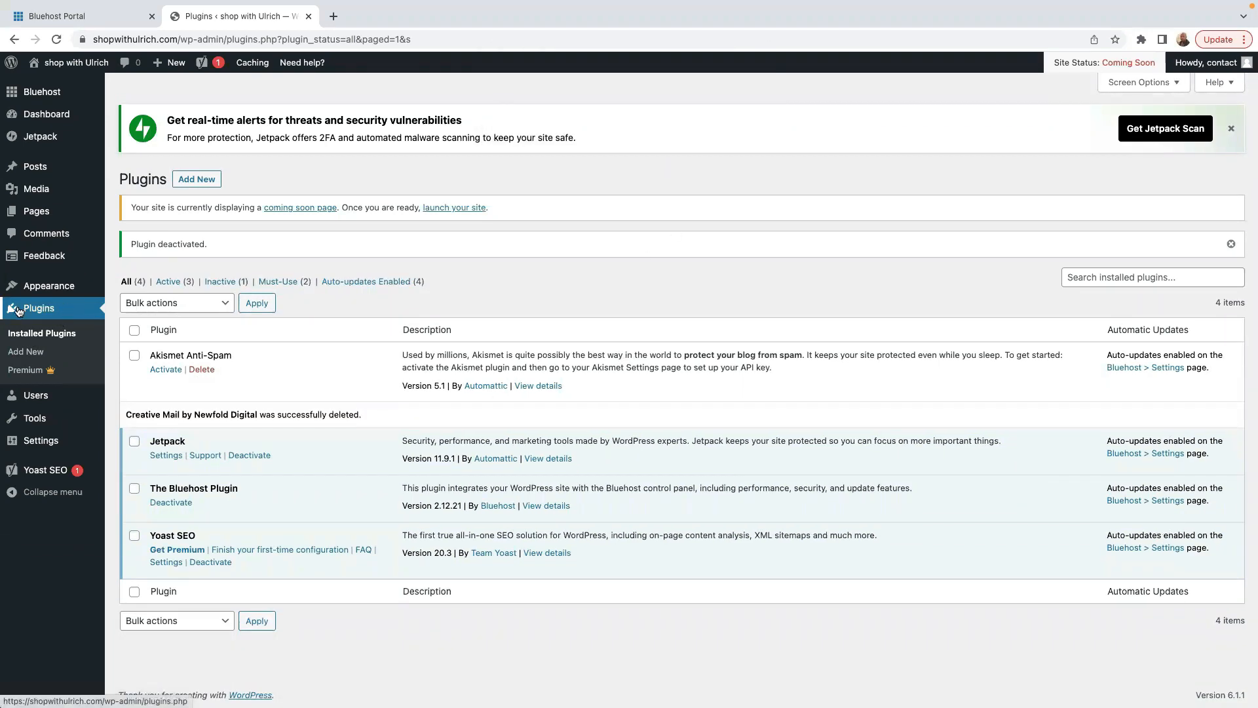
Step: Open the profile of the logged-in WordPress account for editing and replace its nickname with the site owner's first name
mouse_move(39, 399)
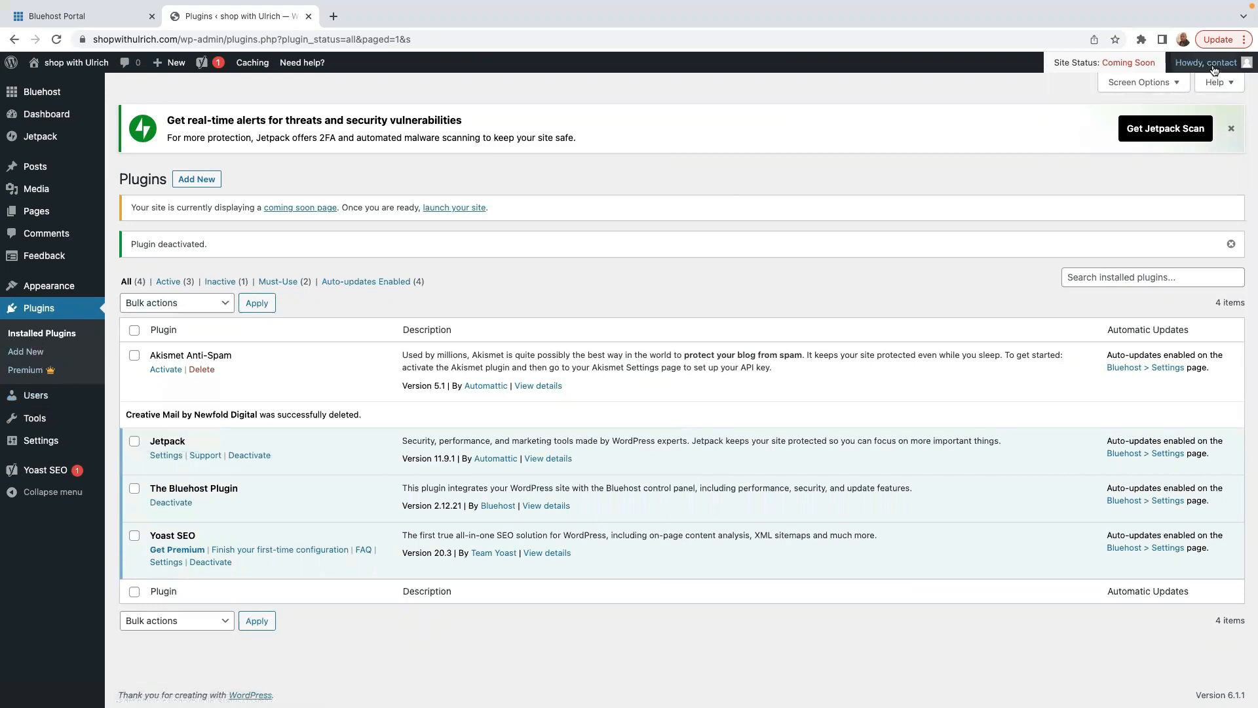
mouse_move(1209, 65)
left_click(1172, 115)
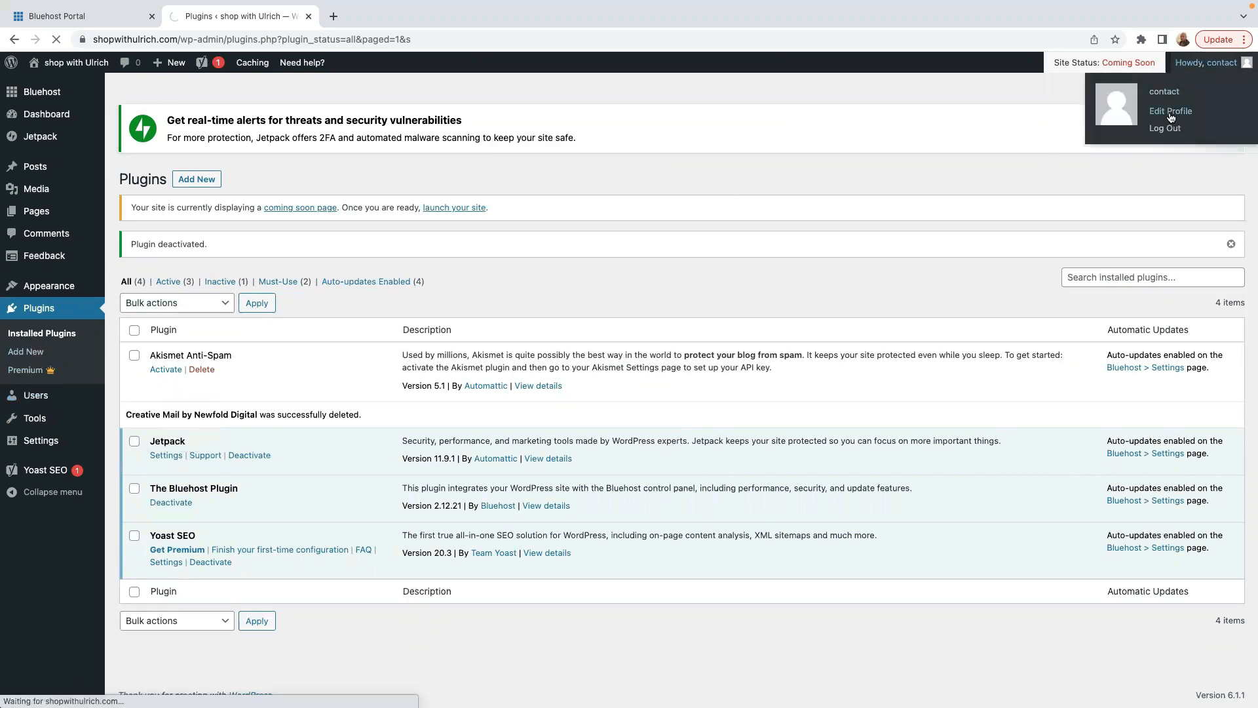
scroll(432, 484, "down", 7)
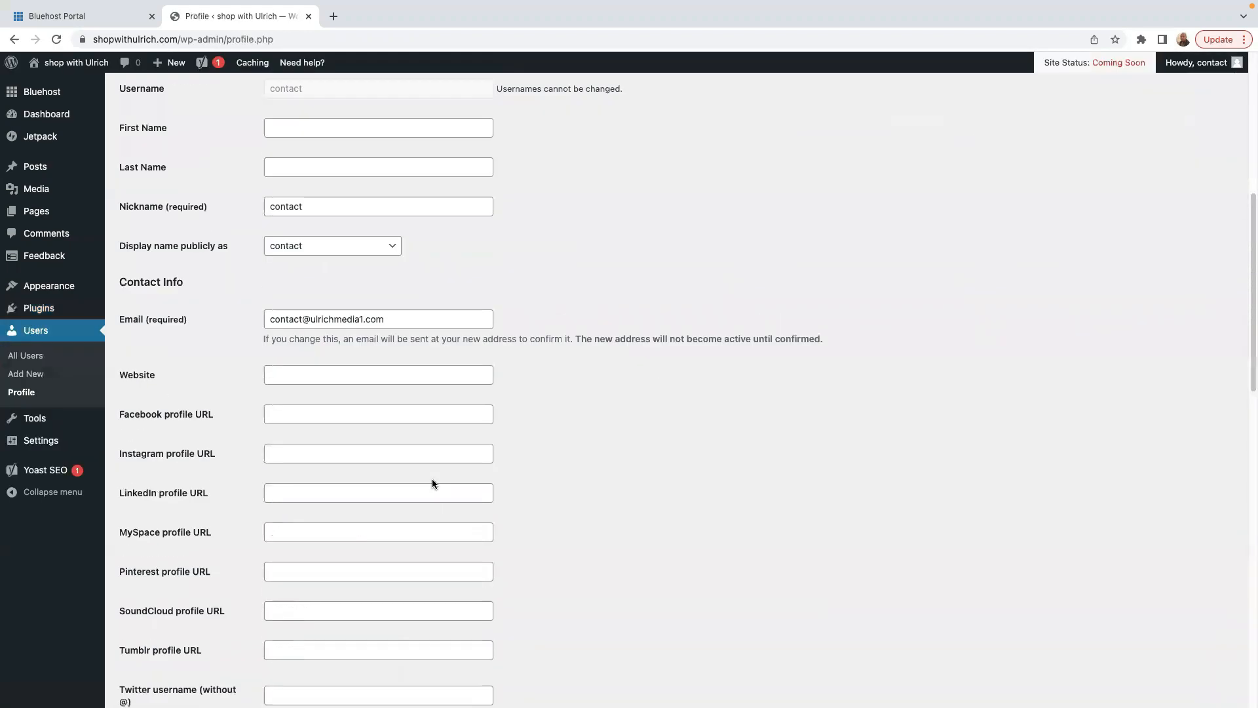
scroll(431, 482, "down", 3)
scroll(431, 477, "up", 1)
scroll(350, 221, "up", 1)
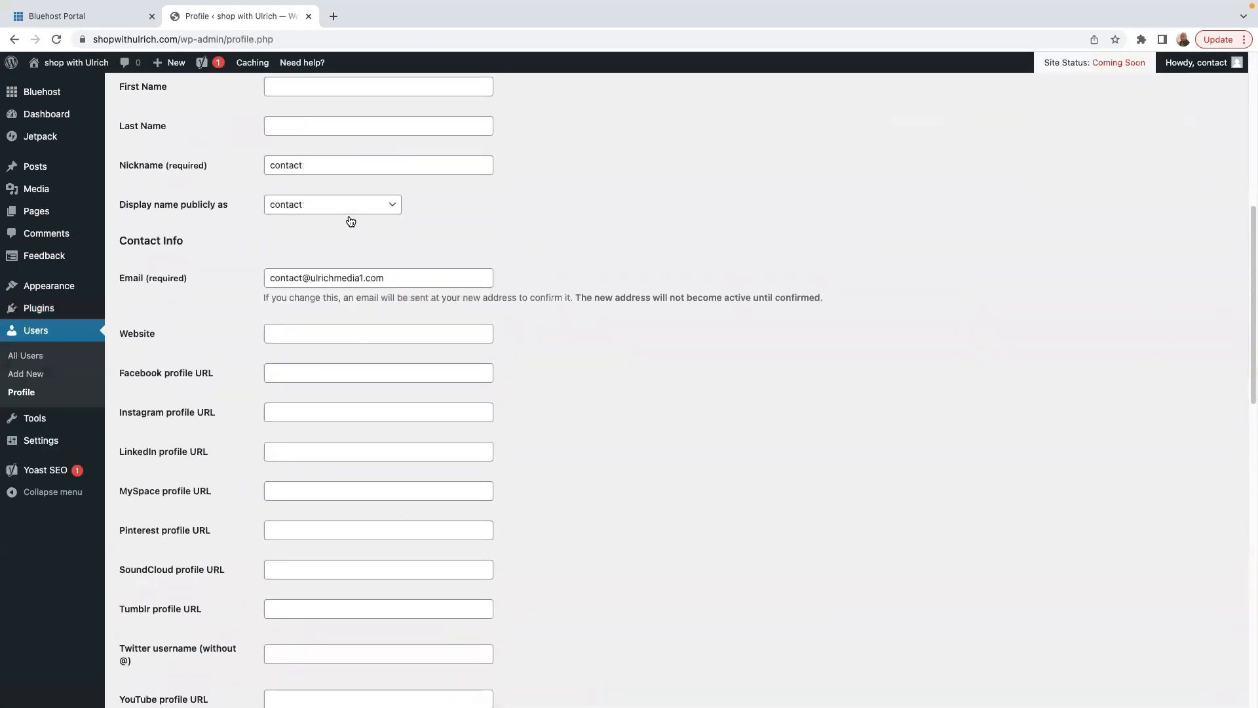
scroll(351, 222, "up", 3)
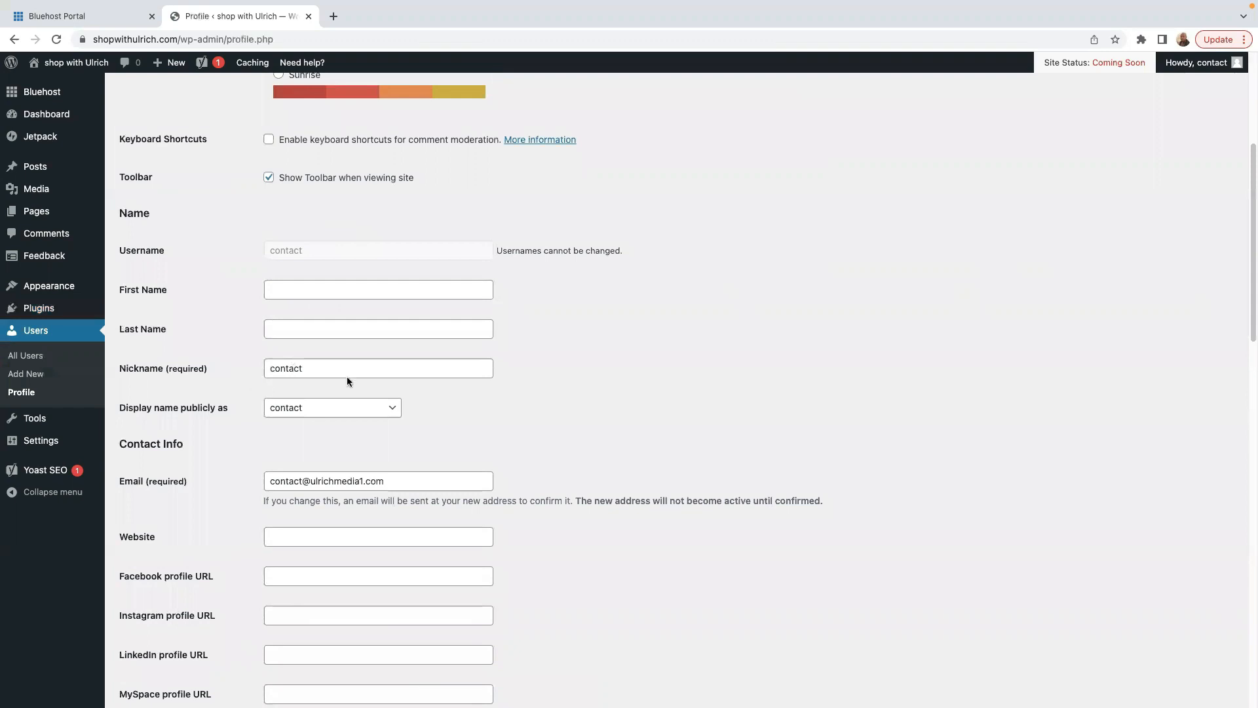
left_click_drag(323, 365, 259, 355)
key("BackSpace")
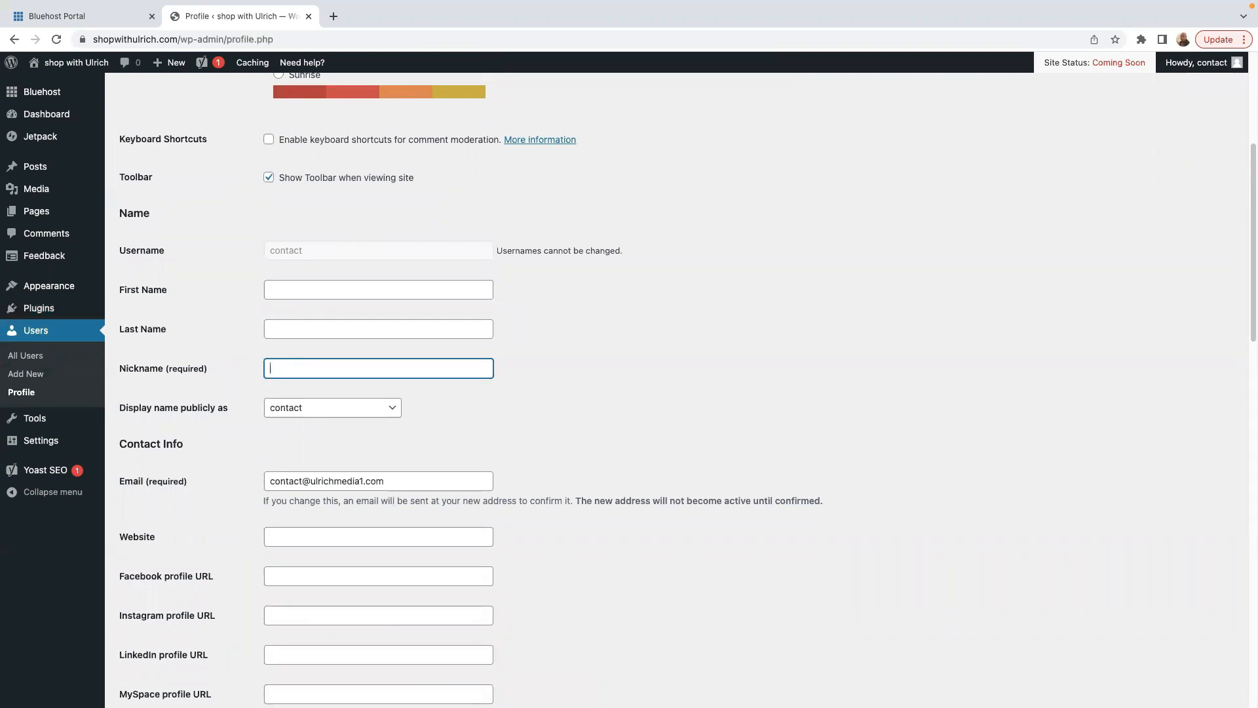
type("Ulrich")
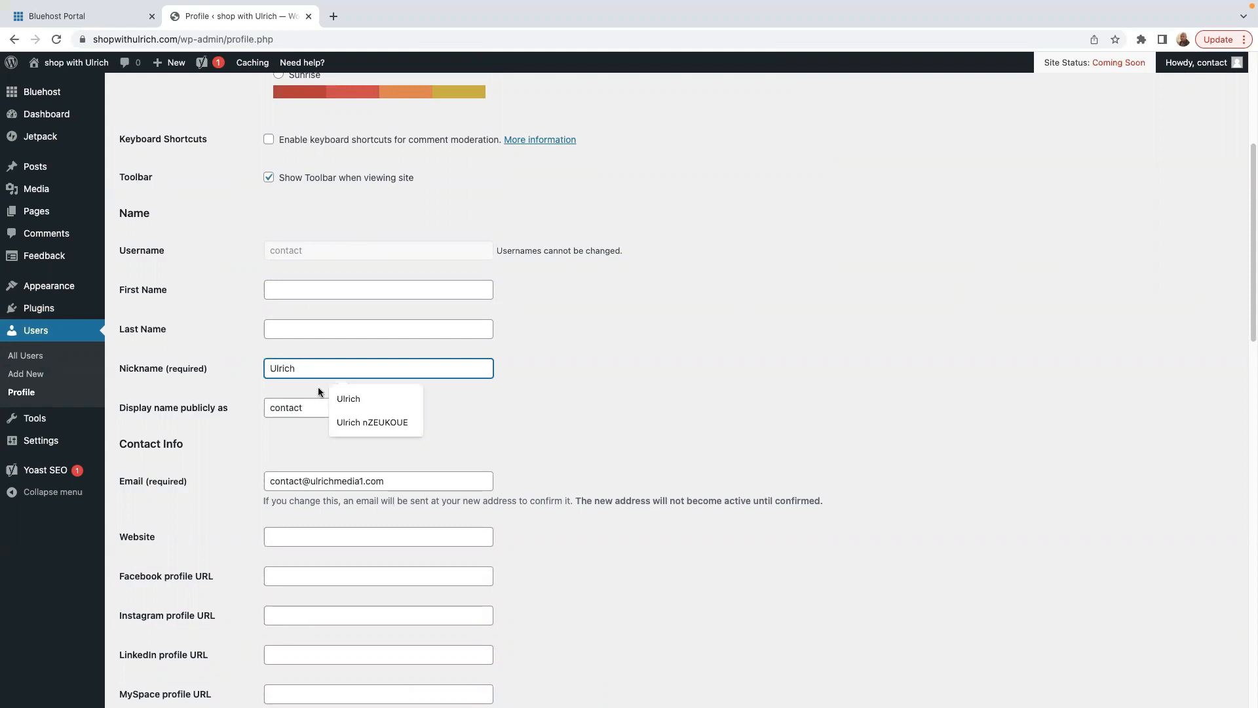
left_click(387, 399)
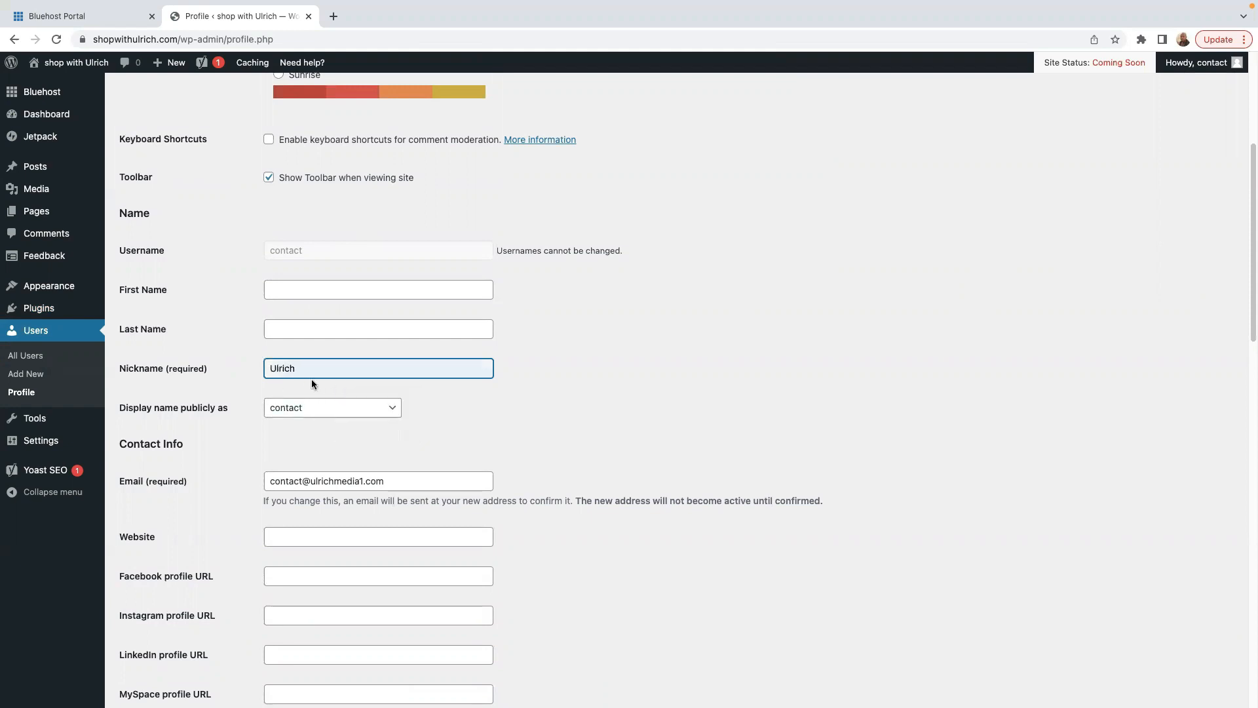
Step: Review the remaining profile fields, including biography, picture, password and Yoast SEO settings, and save the profile
scroll(430, 497, "down", 1)
scroll(429, 497, "down", 3)
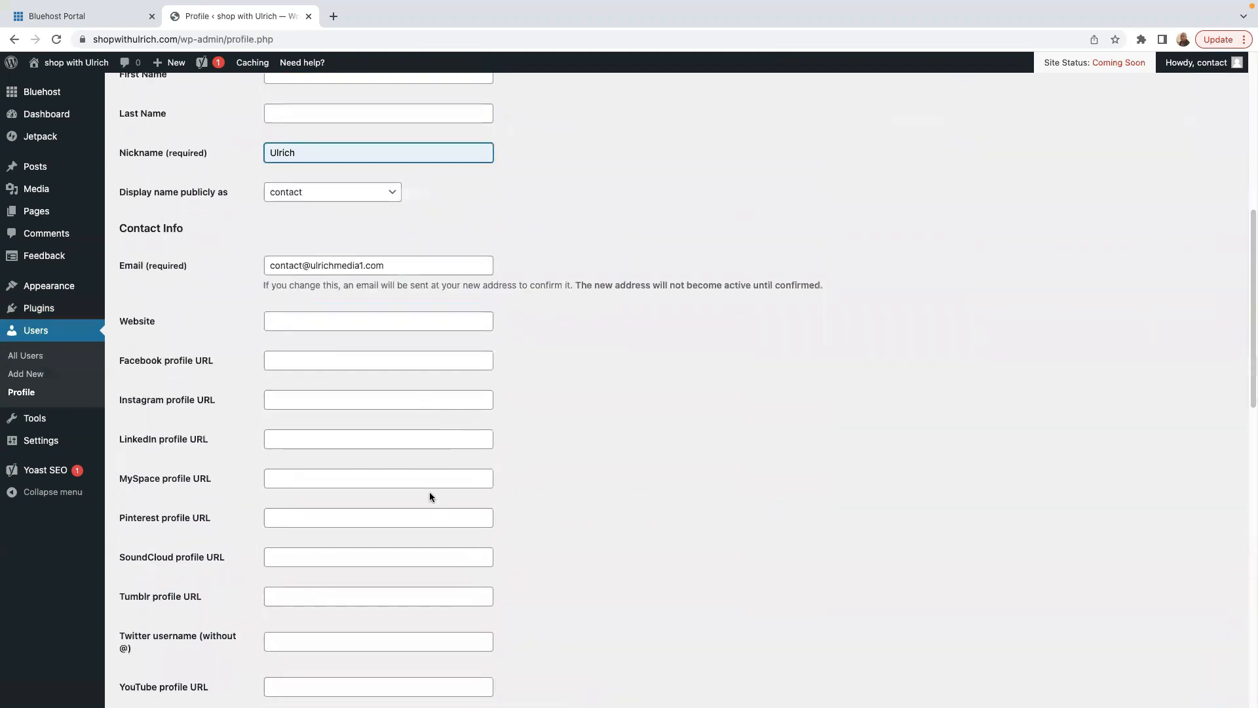
scroll(429, 499, "down", 9)
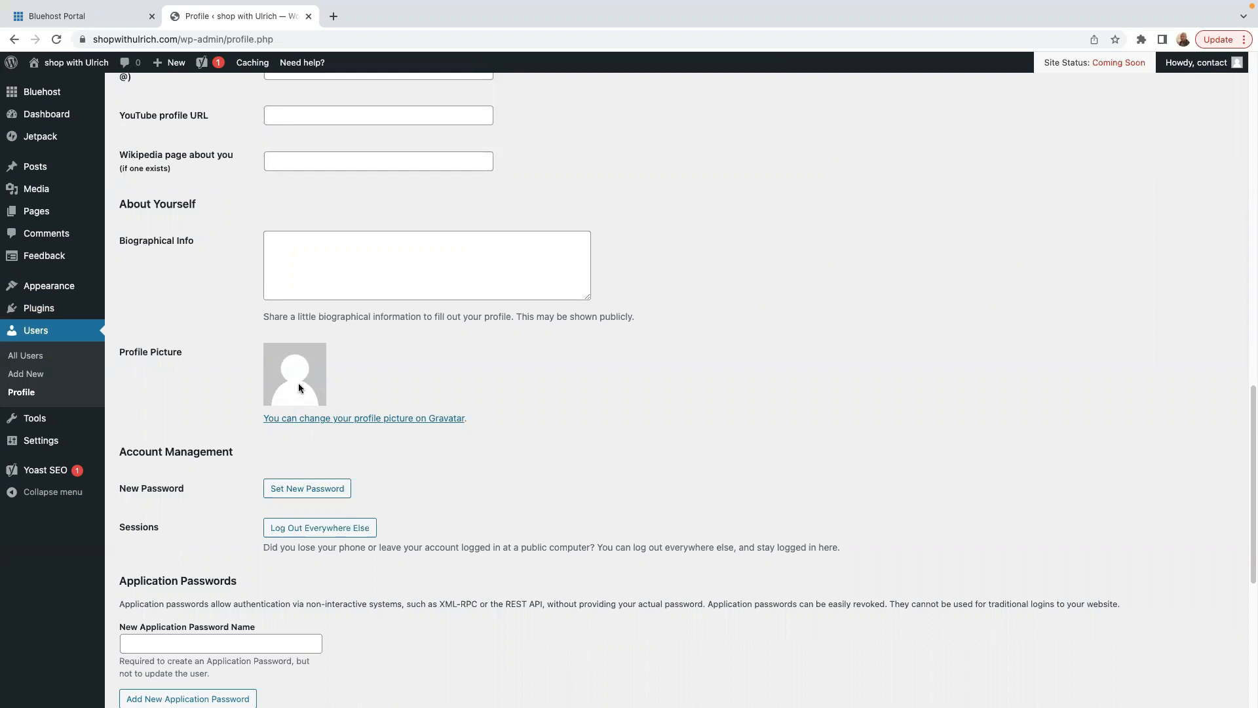
scroll(319, 403, "down", 1)
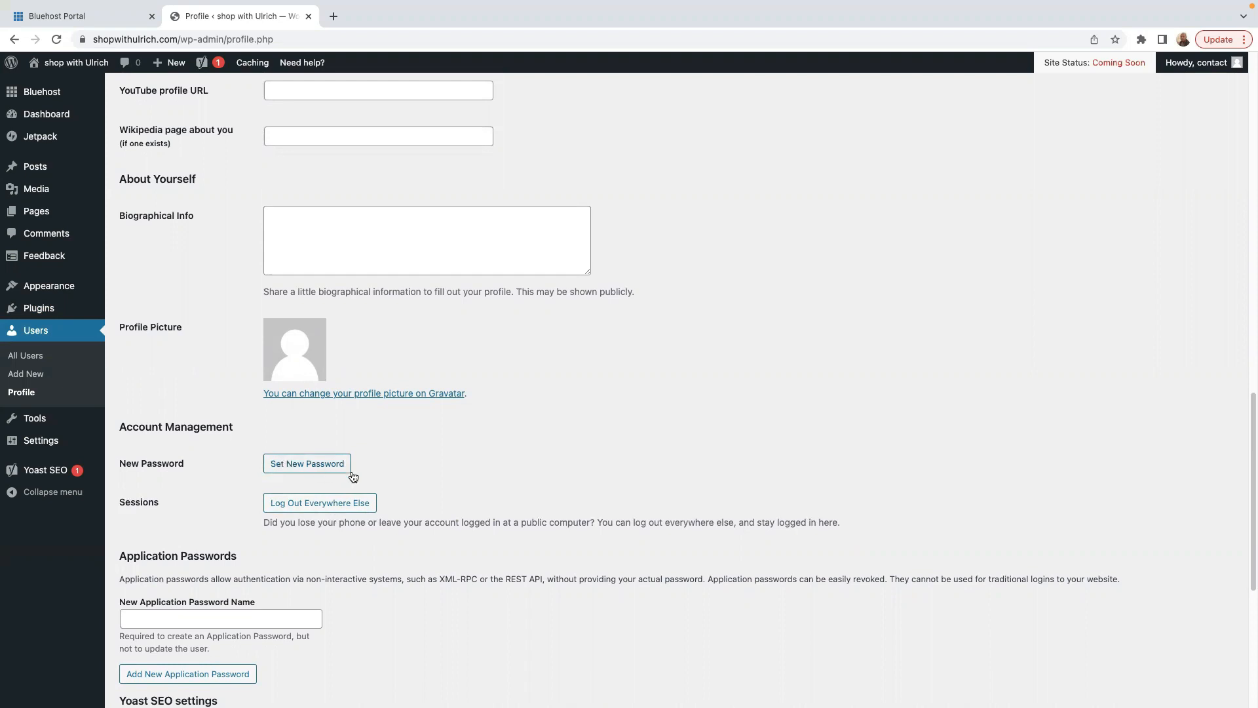
scroll(406, 482, "down", 5)
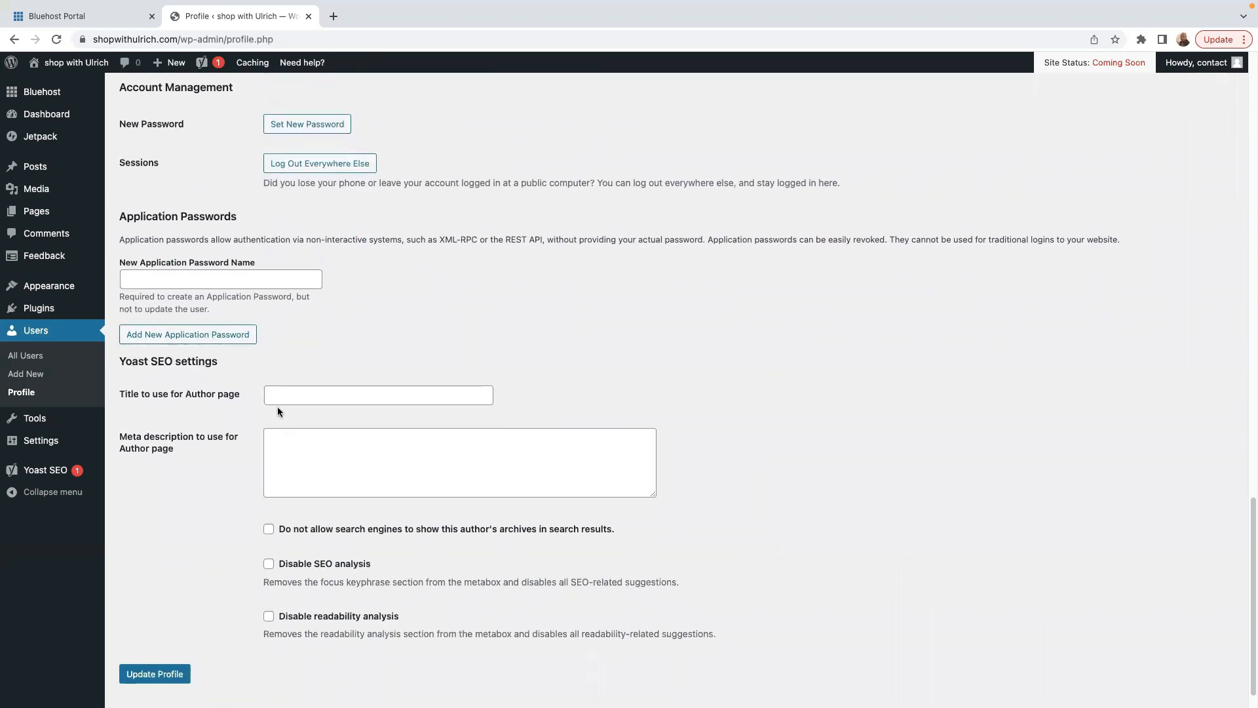
scroll(277, 522, "up", 1)
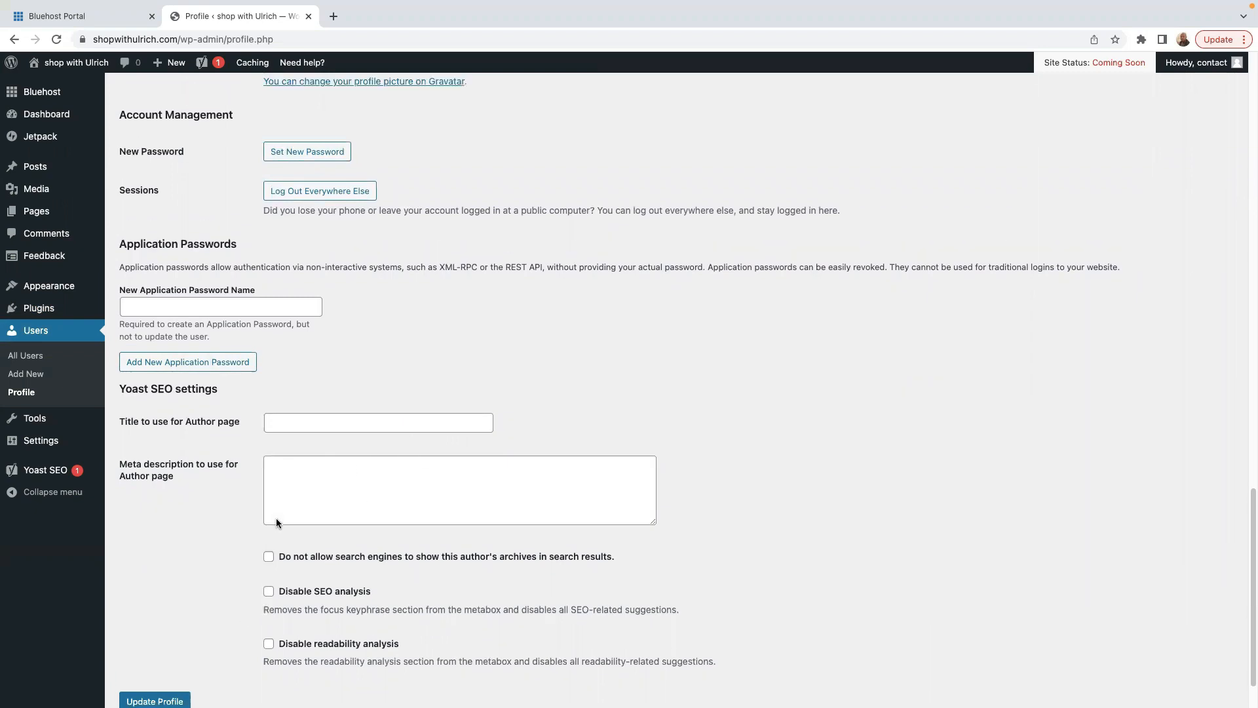
scroll(270, 521, "up", 20)
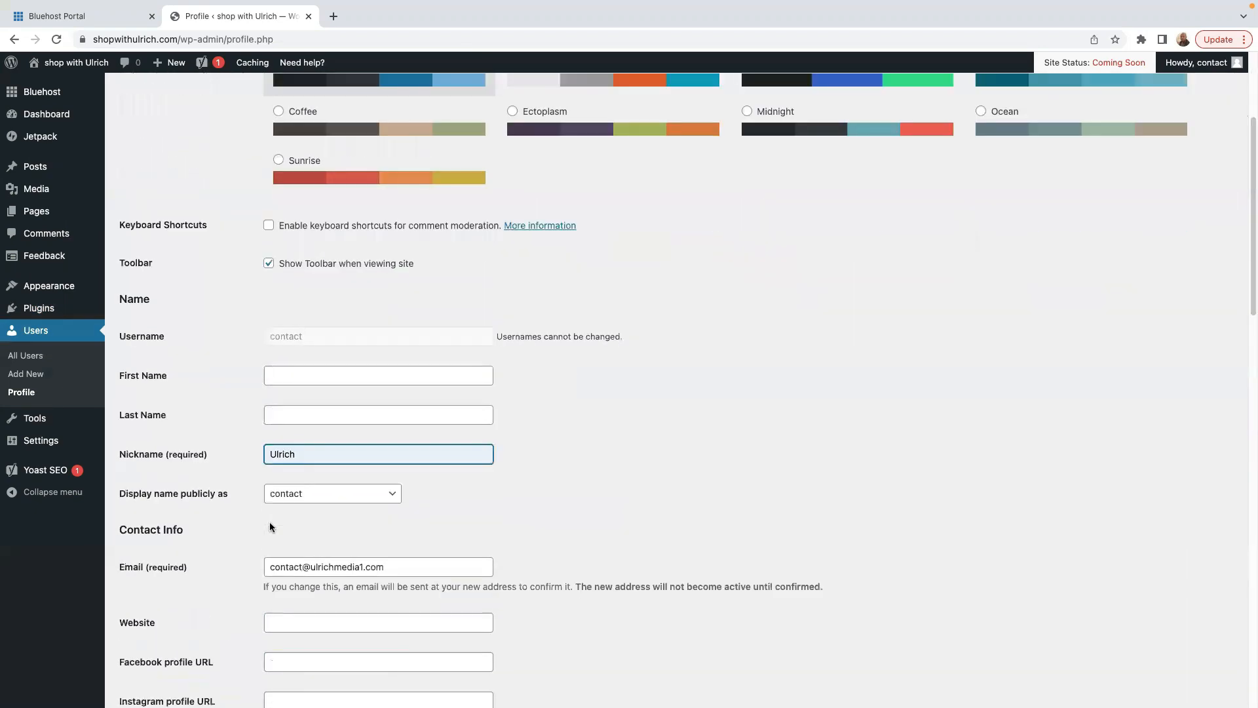
scroll(269, 522, "down", 20)
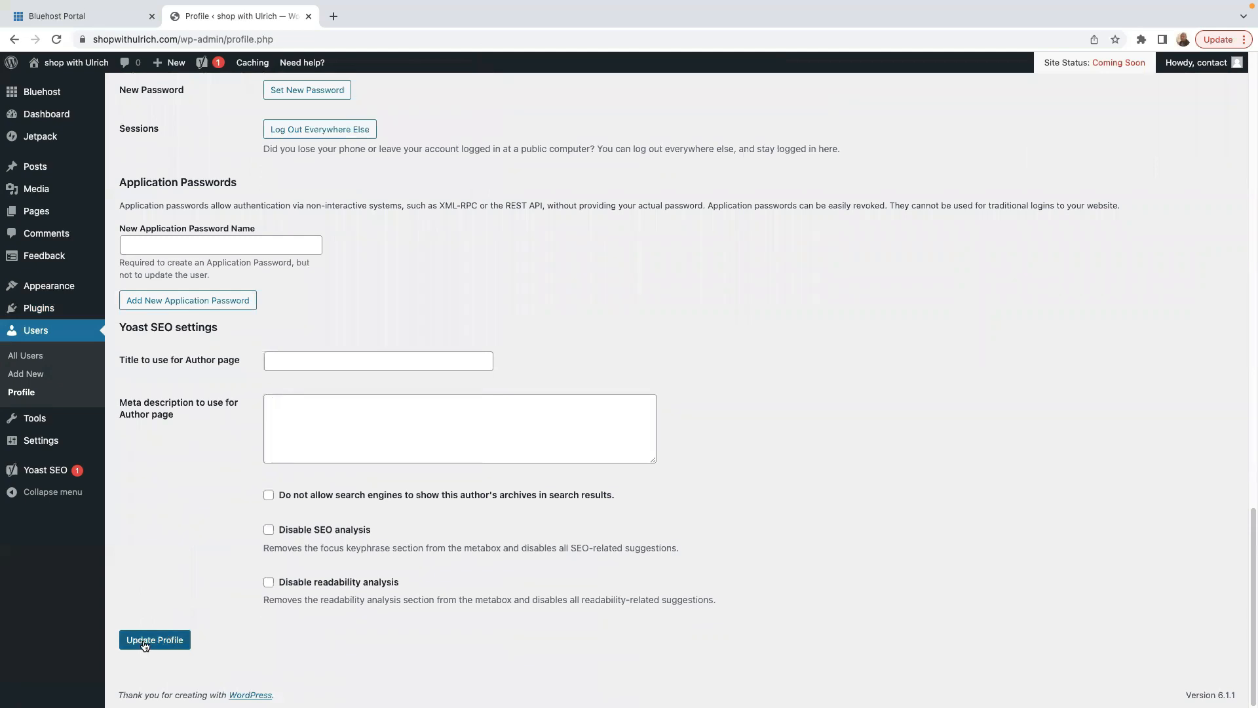
left_click(150, 644)
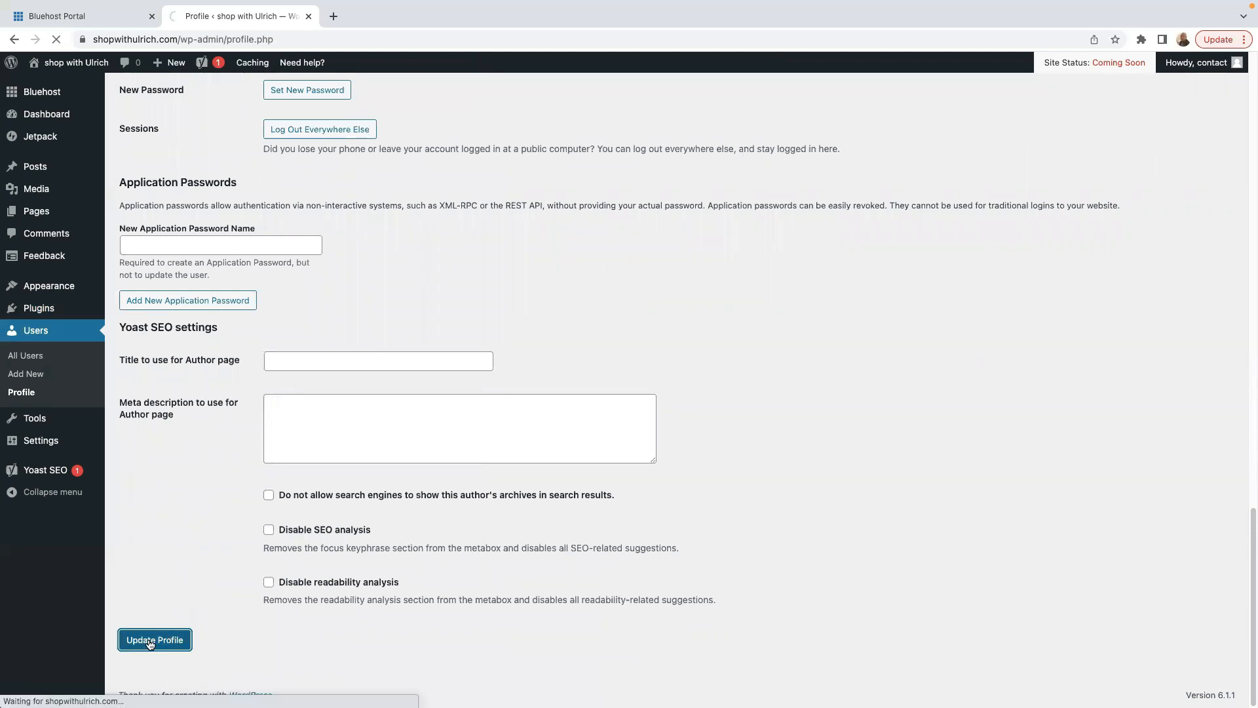